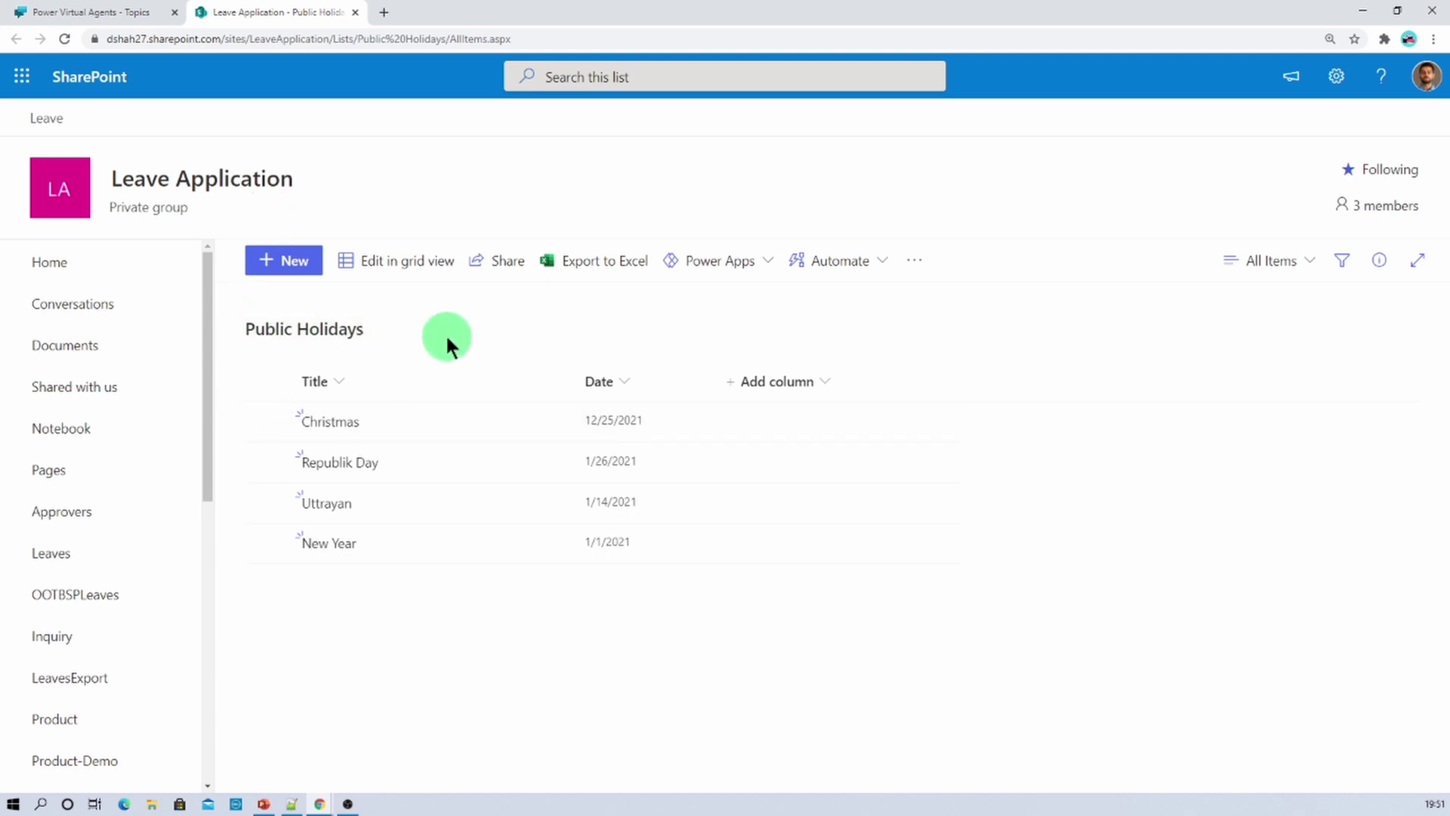
# - Compare the test bot's holiday table in Power Virtual Agents with the Public Holidays list in SharePoint, ending on the List Holidays topic
pyautogui.click(97, 14)
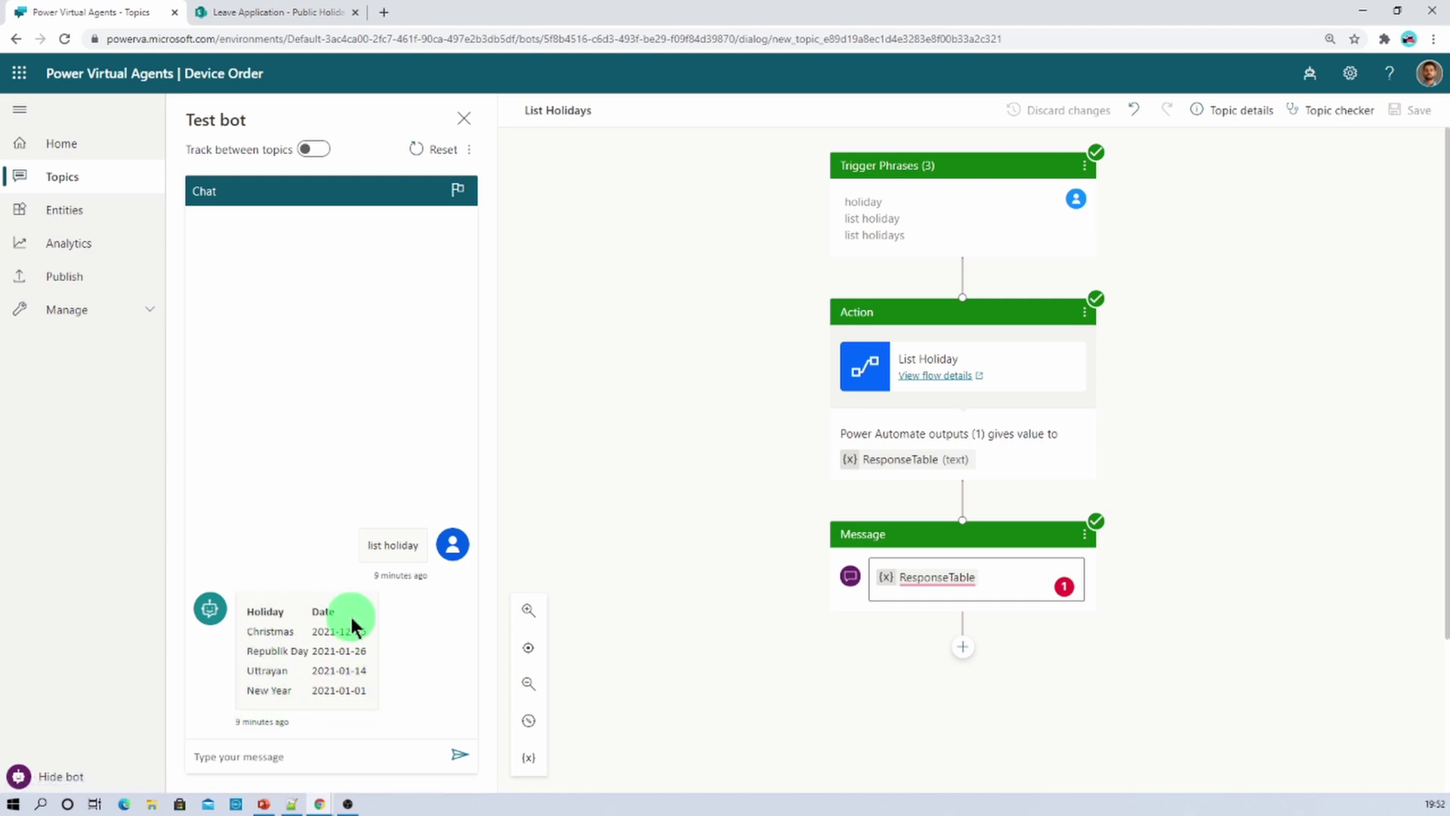
pyautogui.click(266, 14)
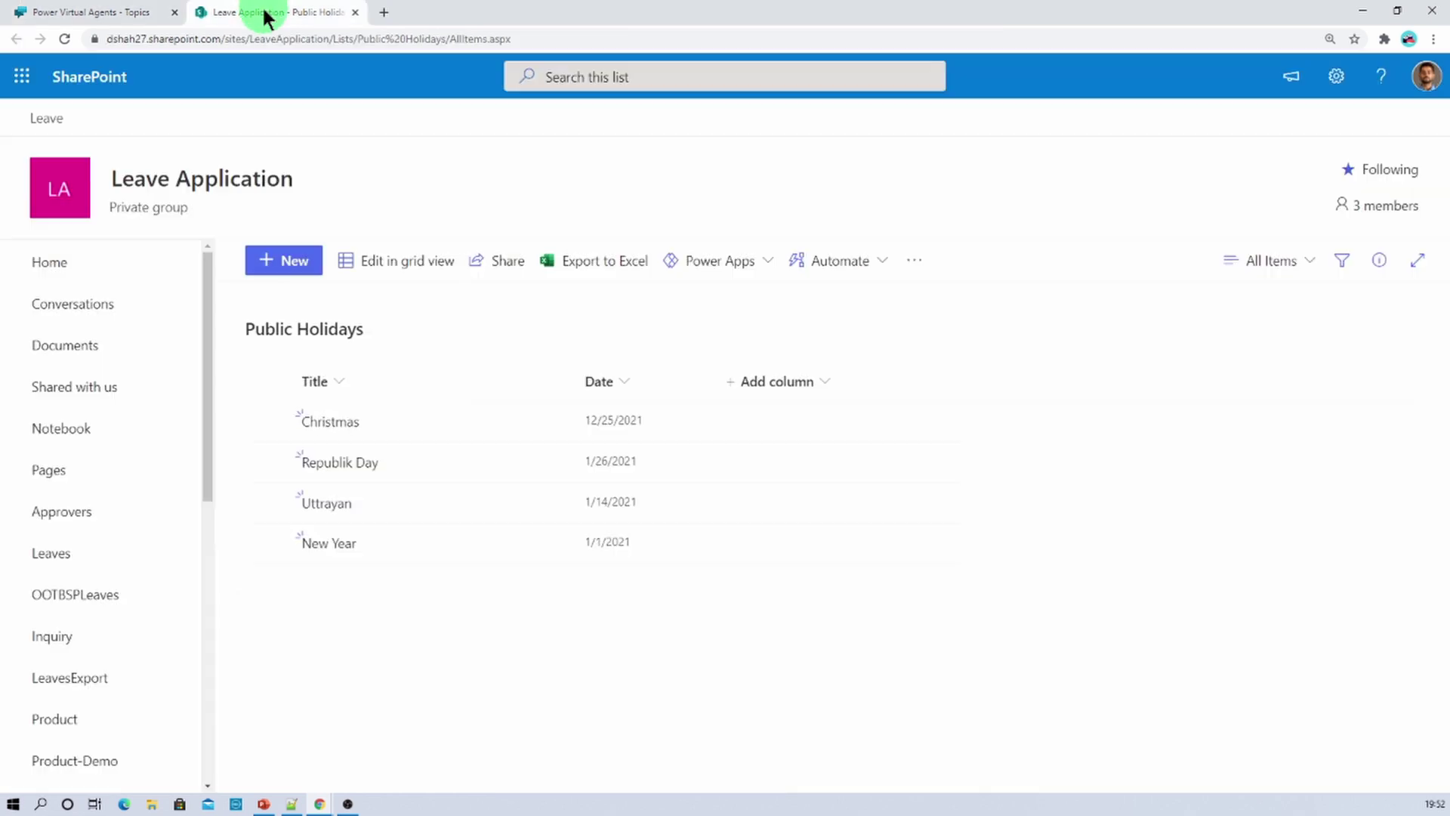
pyautogui.click(127, 14)
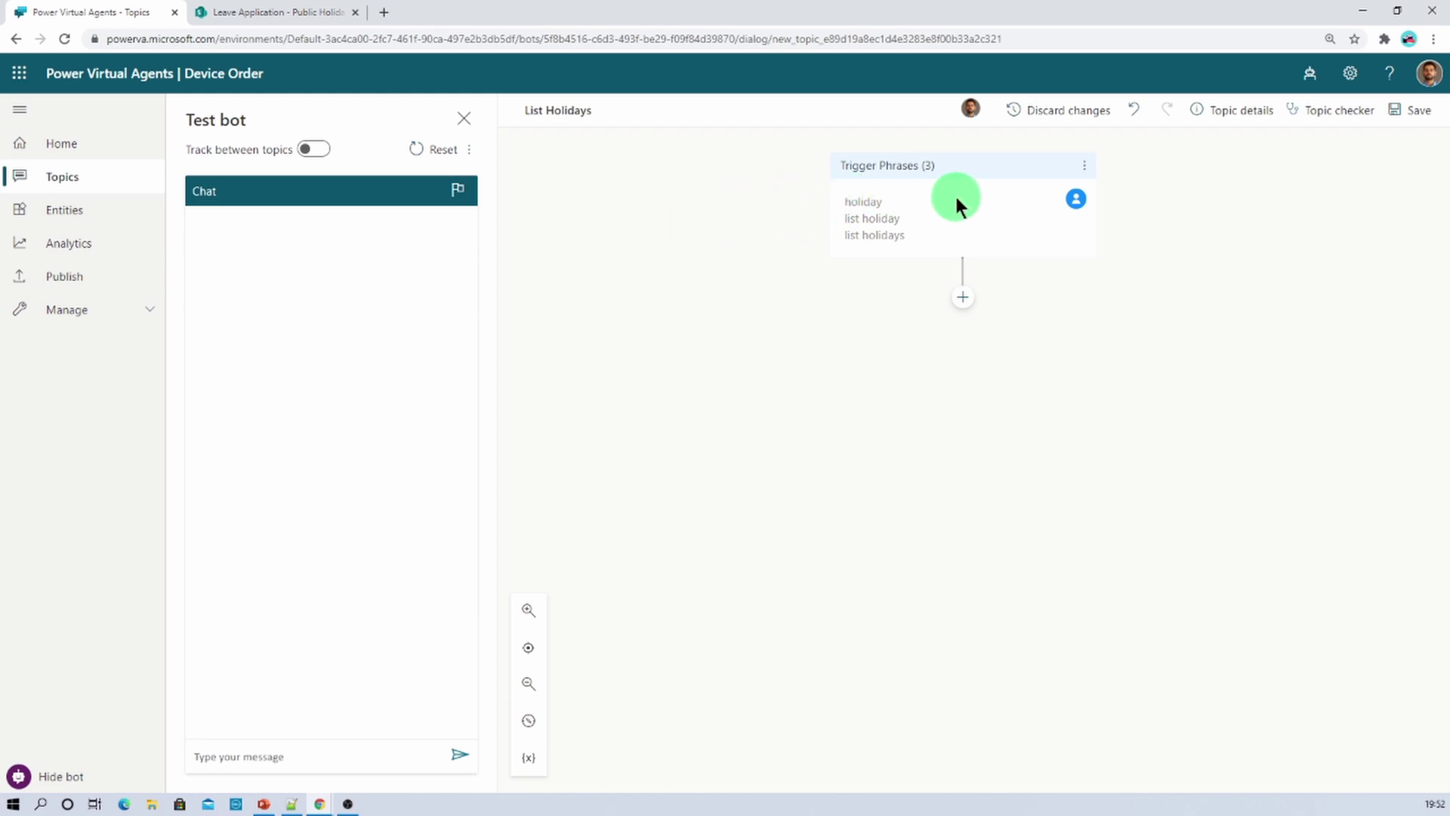
# - Add a call to an action after the trigger phrases and create a new Power Automate flow for it
pyautogui.click(962, 297)
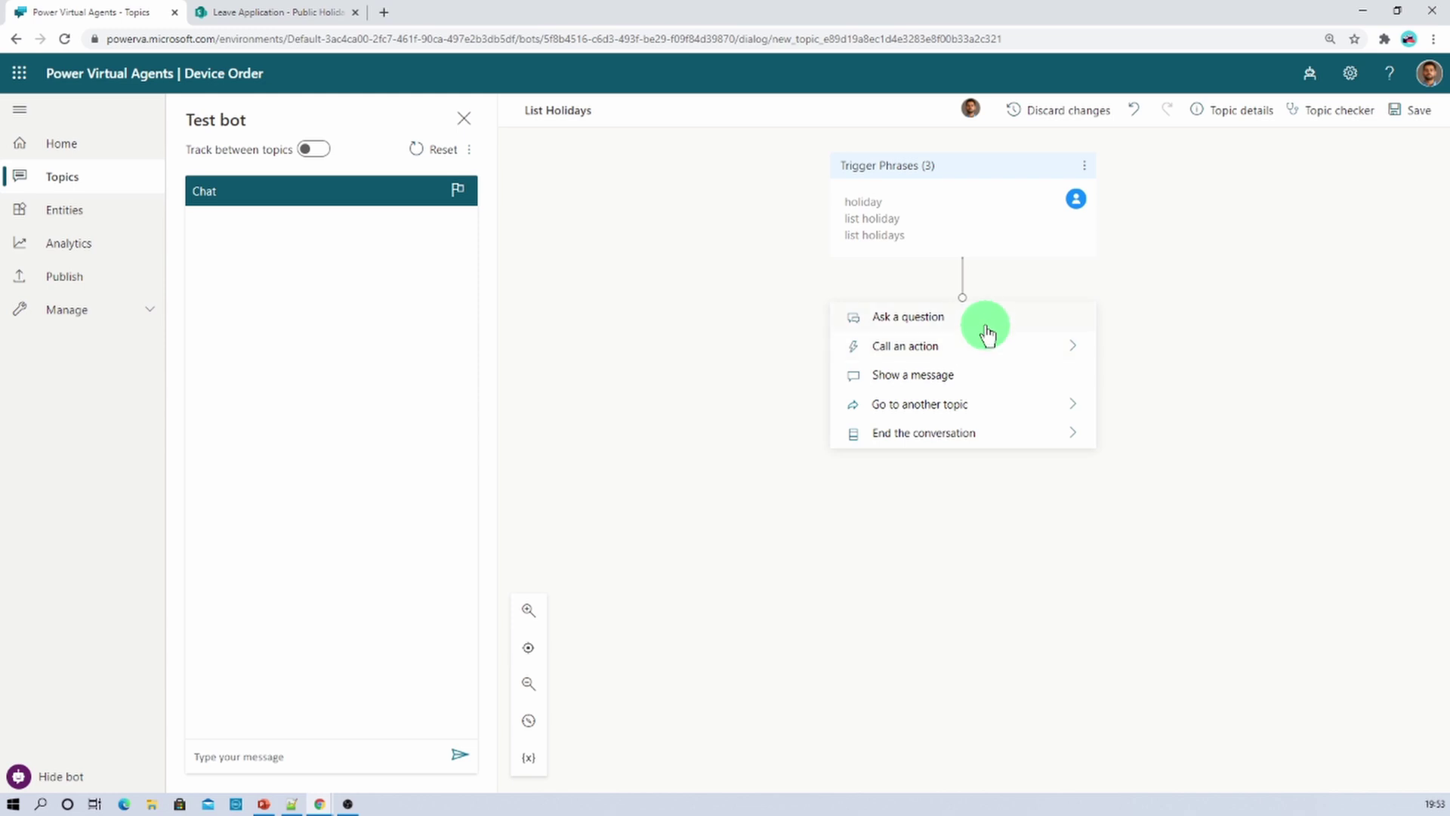
pyautogui.click(1071, 353)
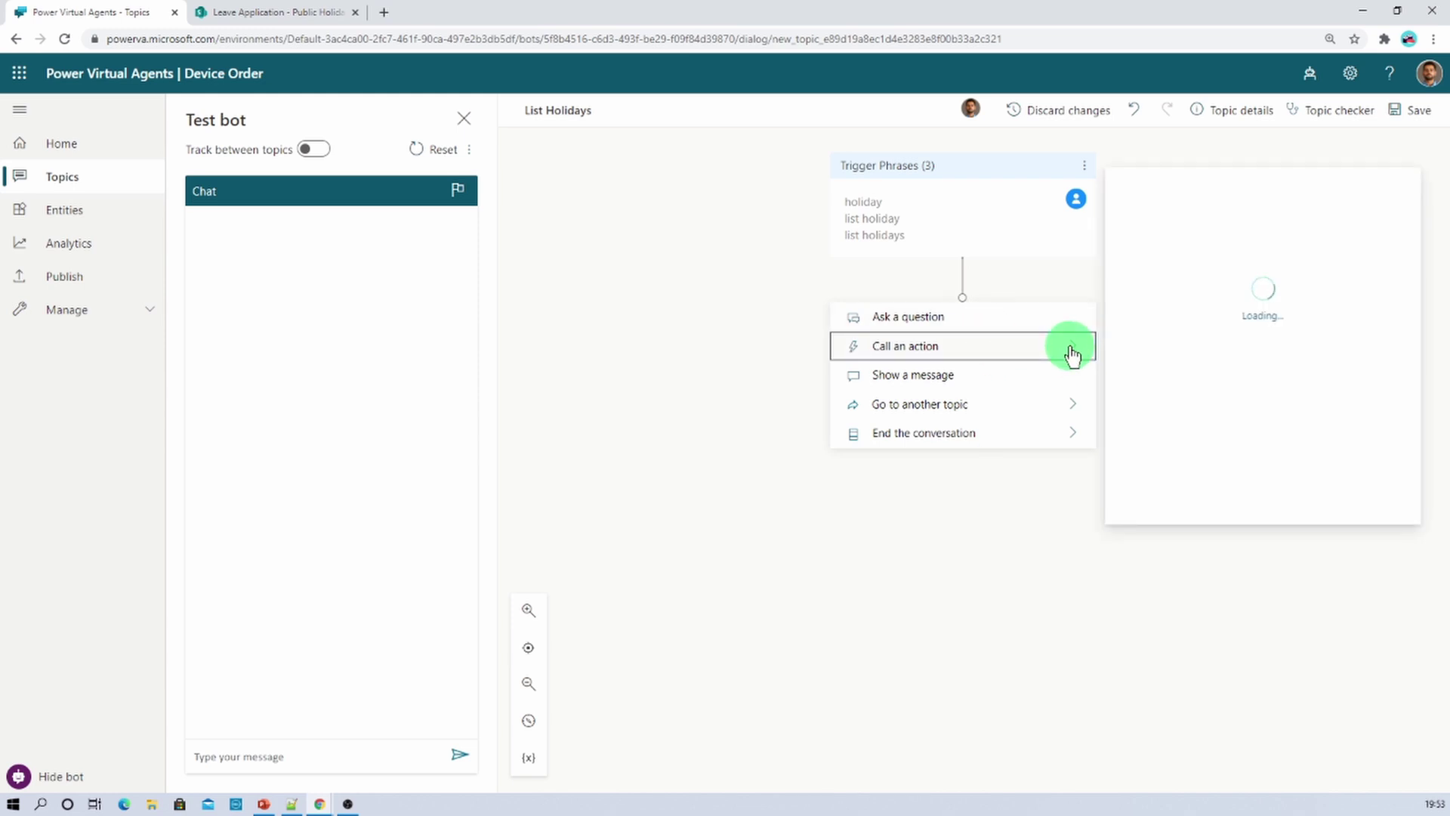
pyautogui.click(1167, 293)
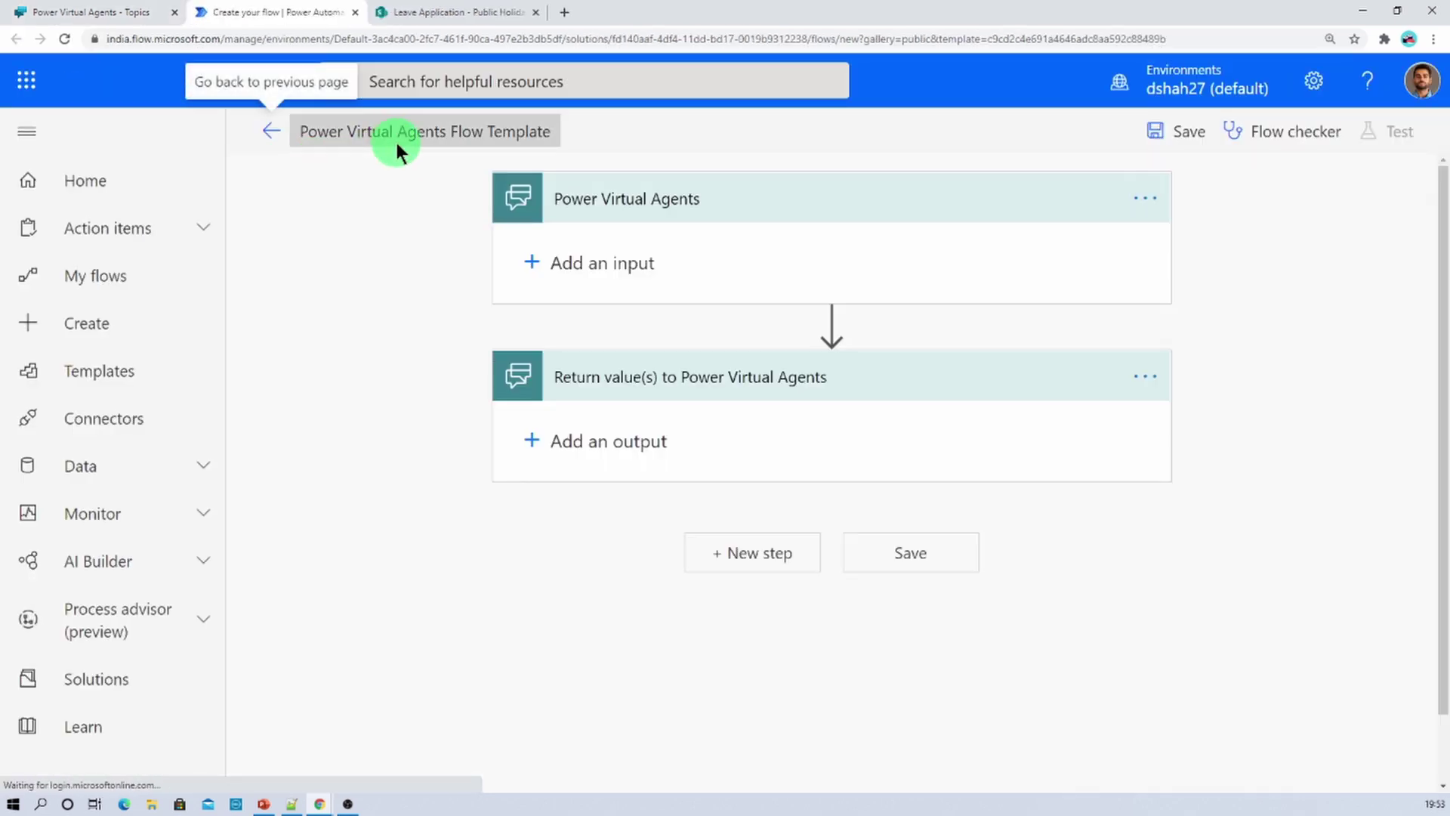
# - Insert the SharePoint Get items action between the Power Virtual Agents trigger and the return values action
pyautogui.click(833, 321)
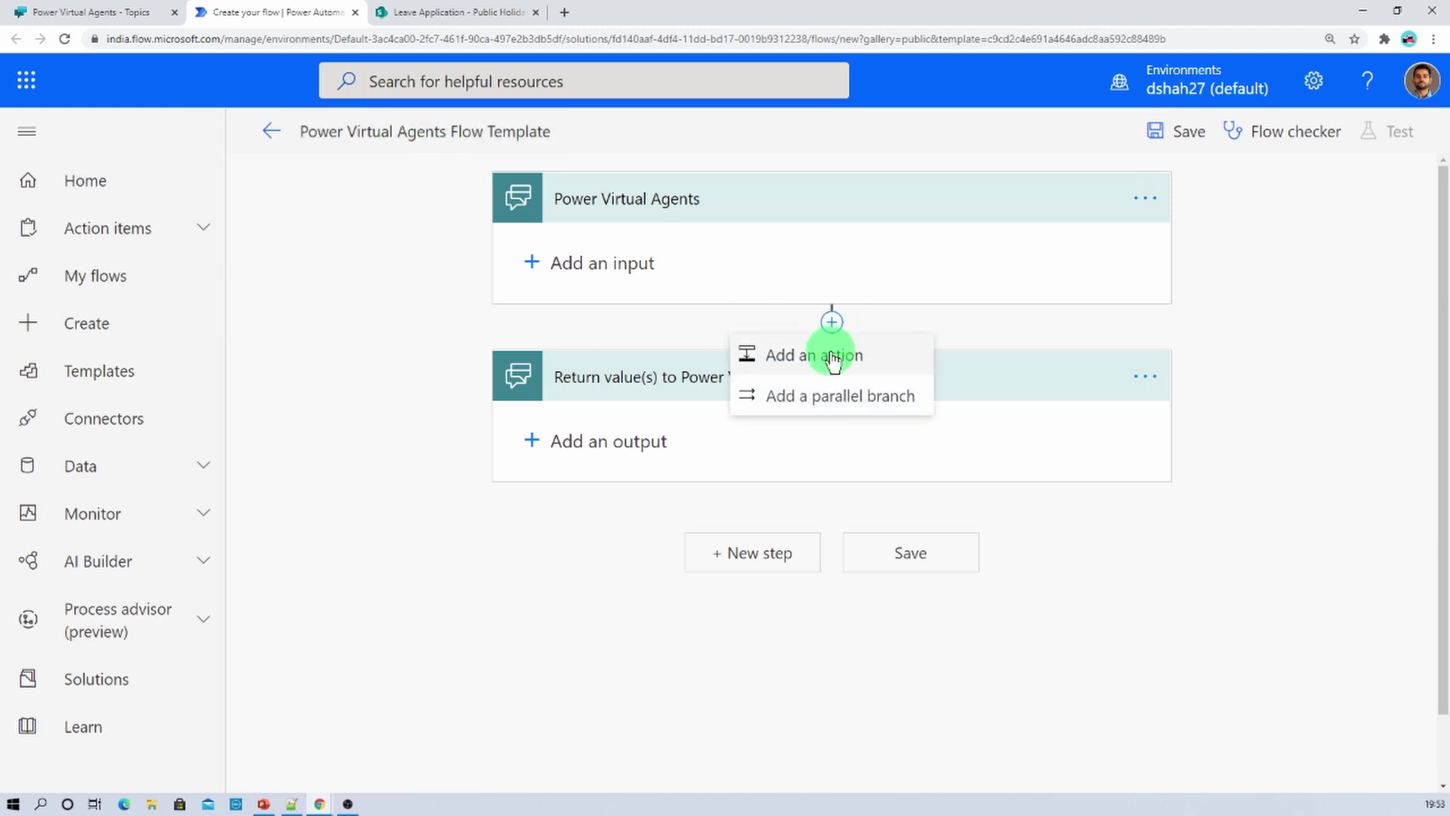
pyautogui.click(833, 358)
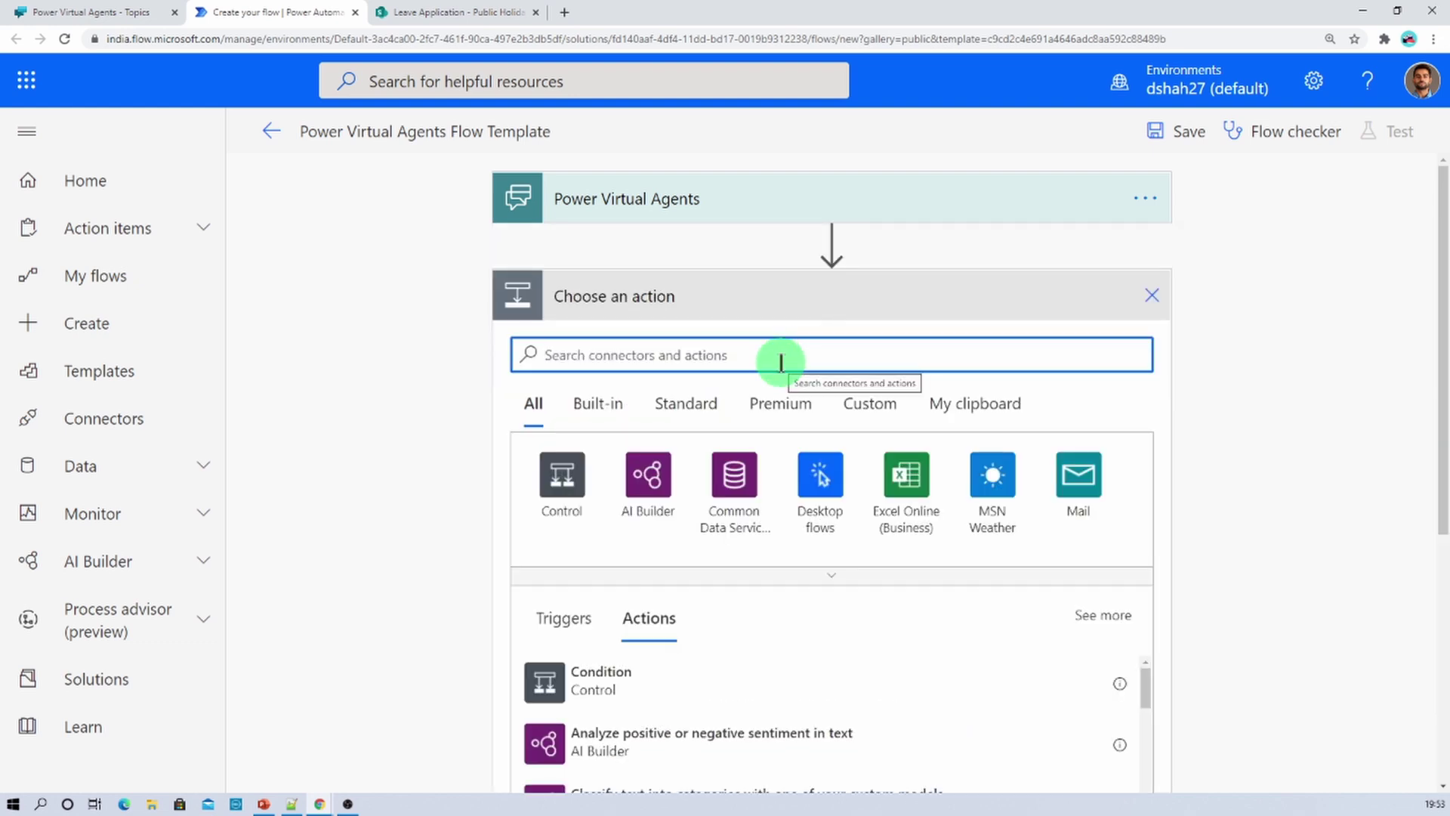
pyautogui.write('ge')
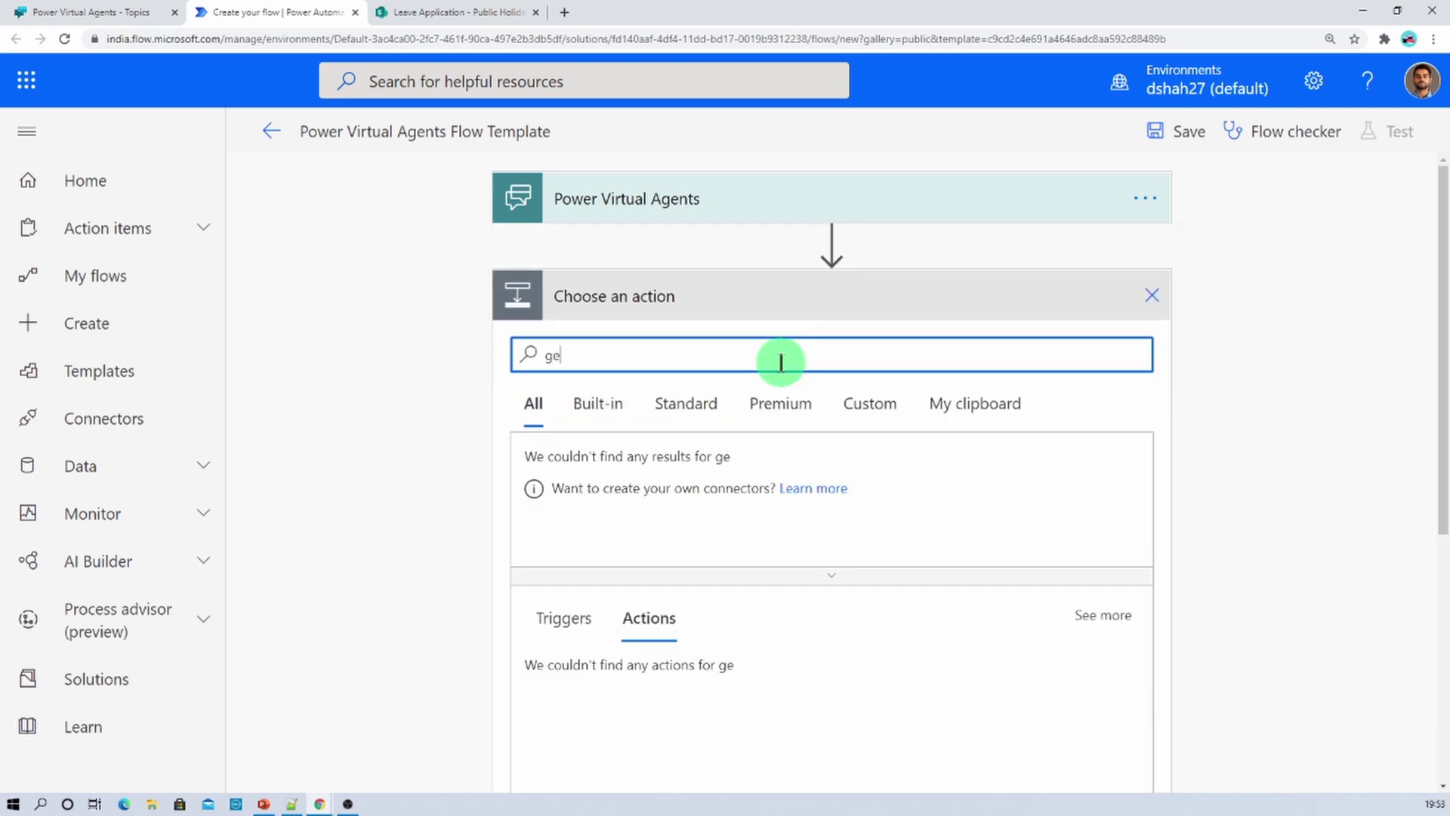
pyautogui.write('t items')
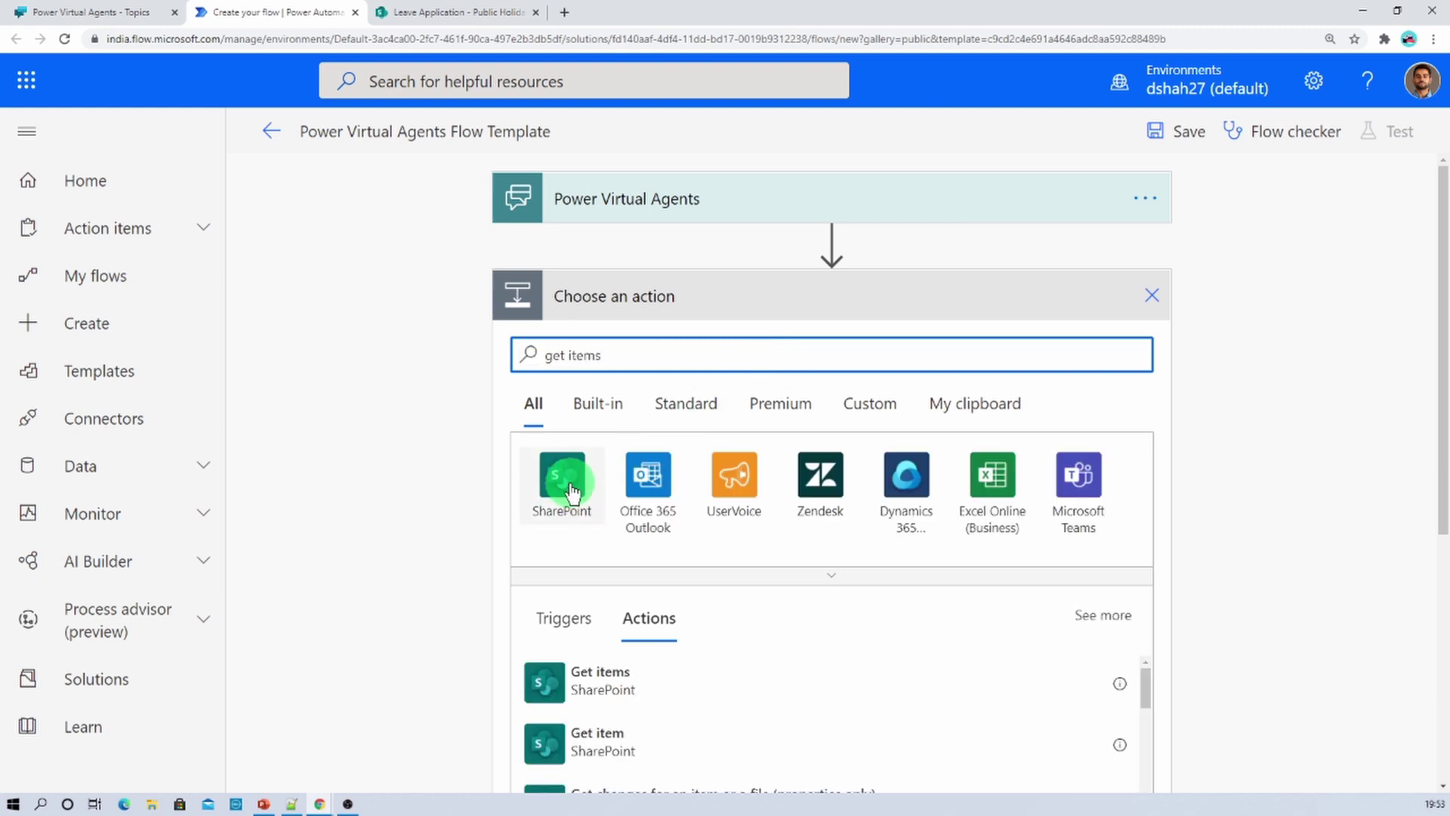
pyautogui.click(577, 691)
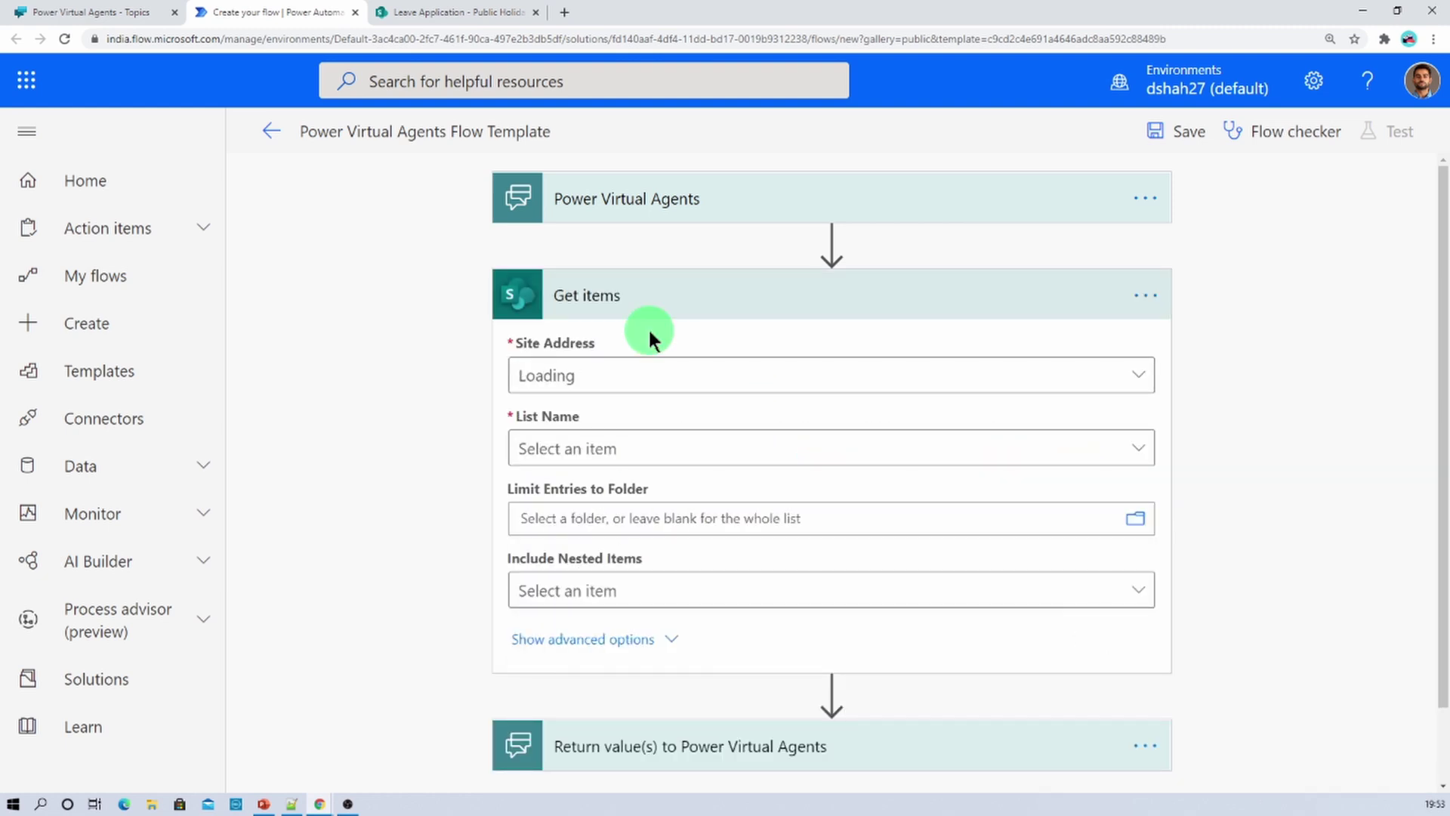
# - Set the Get items action to the Leave Application site address and the Public Holidays list
pyautogui.click(611, 380)
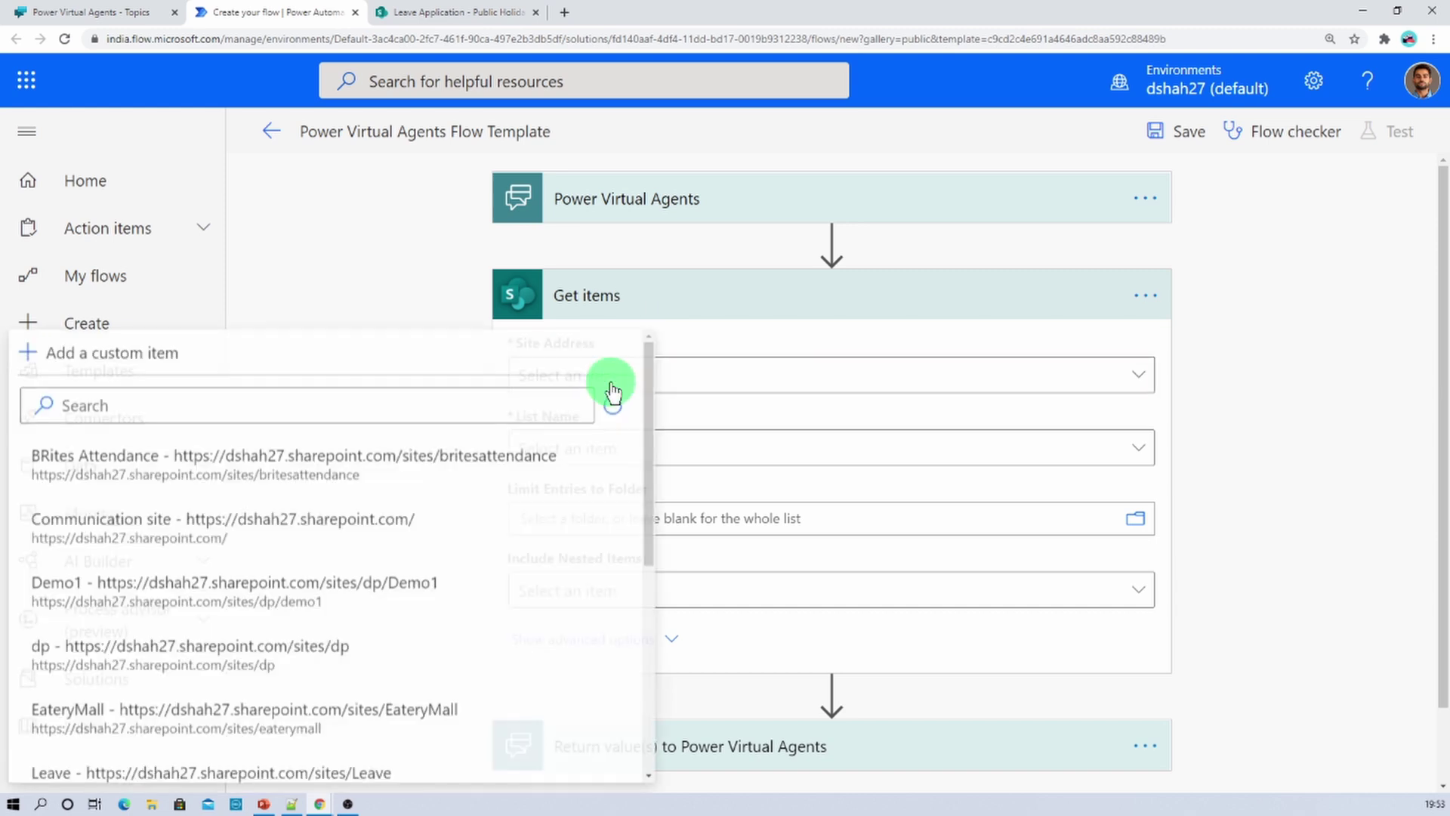
pyautogui.click(403, 412)
pyautogui.write('lea')
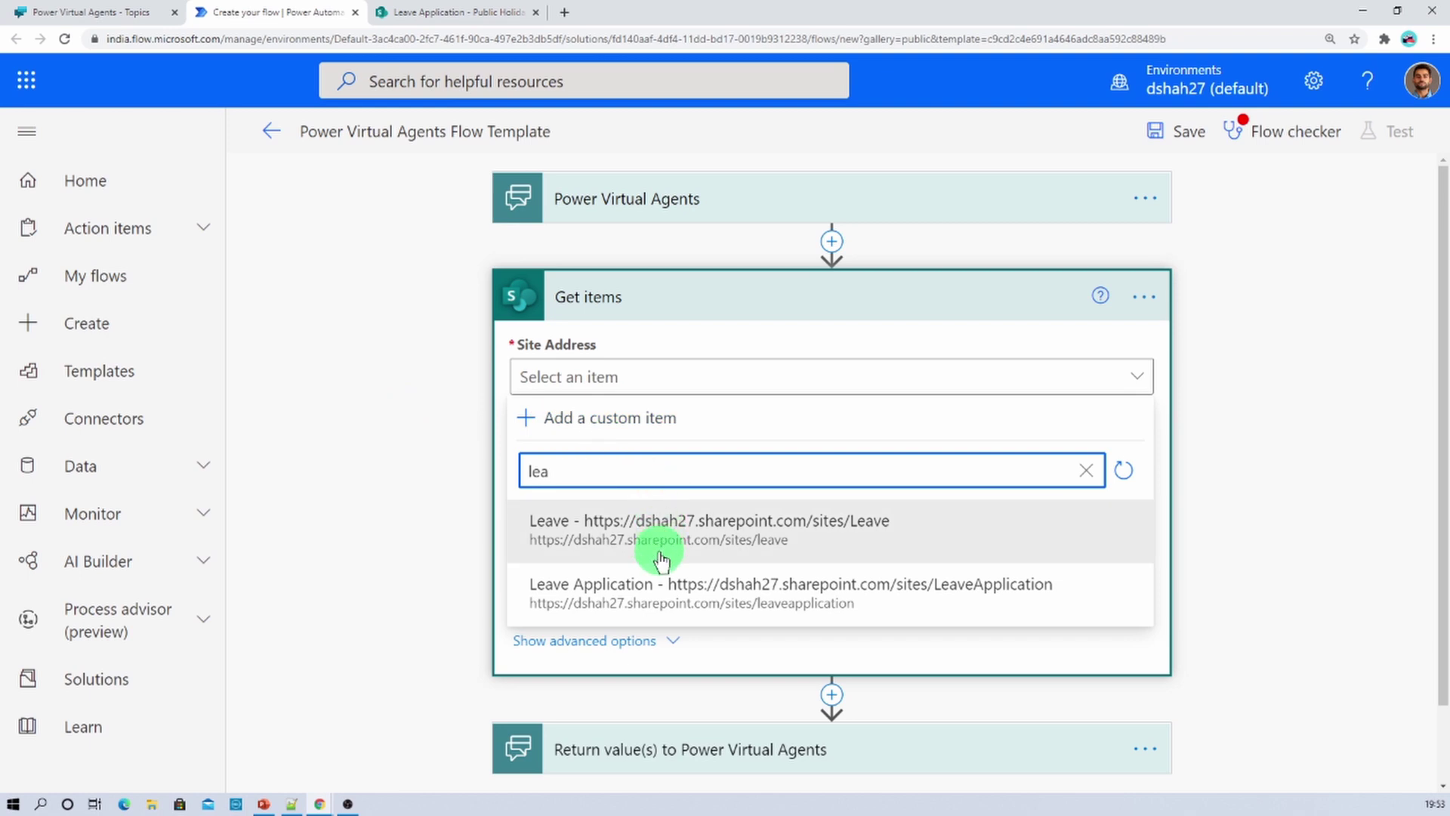
pyautogui.click(654, 565)
pyautogui.click(616, 453)
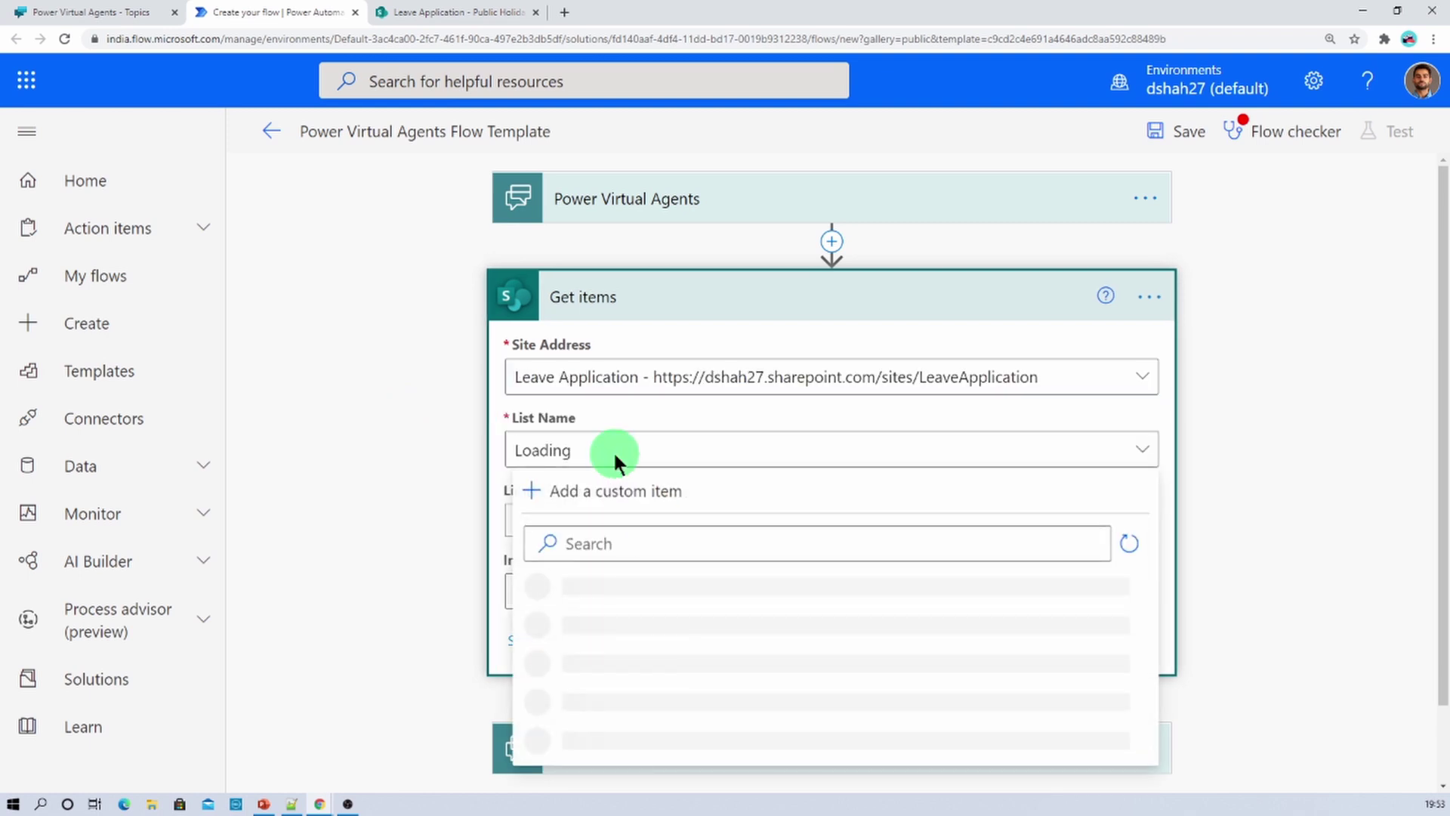
pyautogui.click(278, 409)
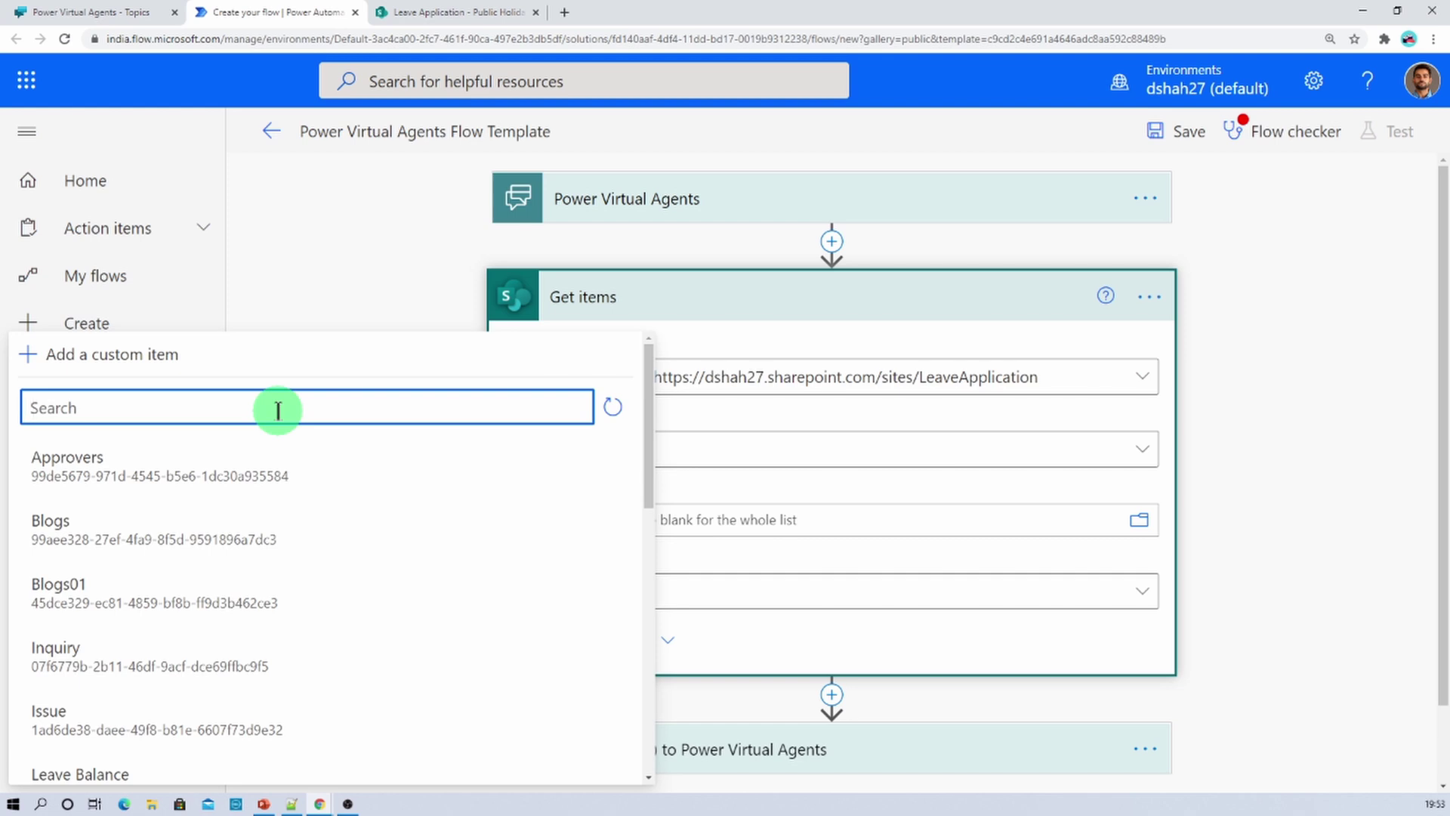
pyautogui.write('pu')
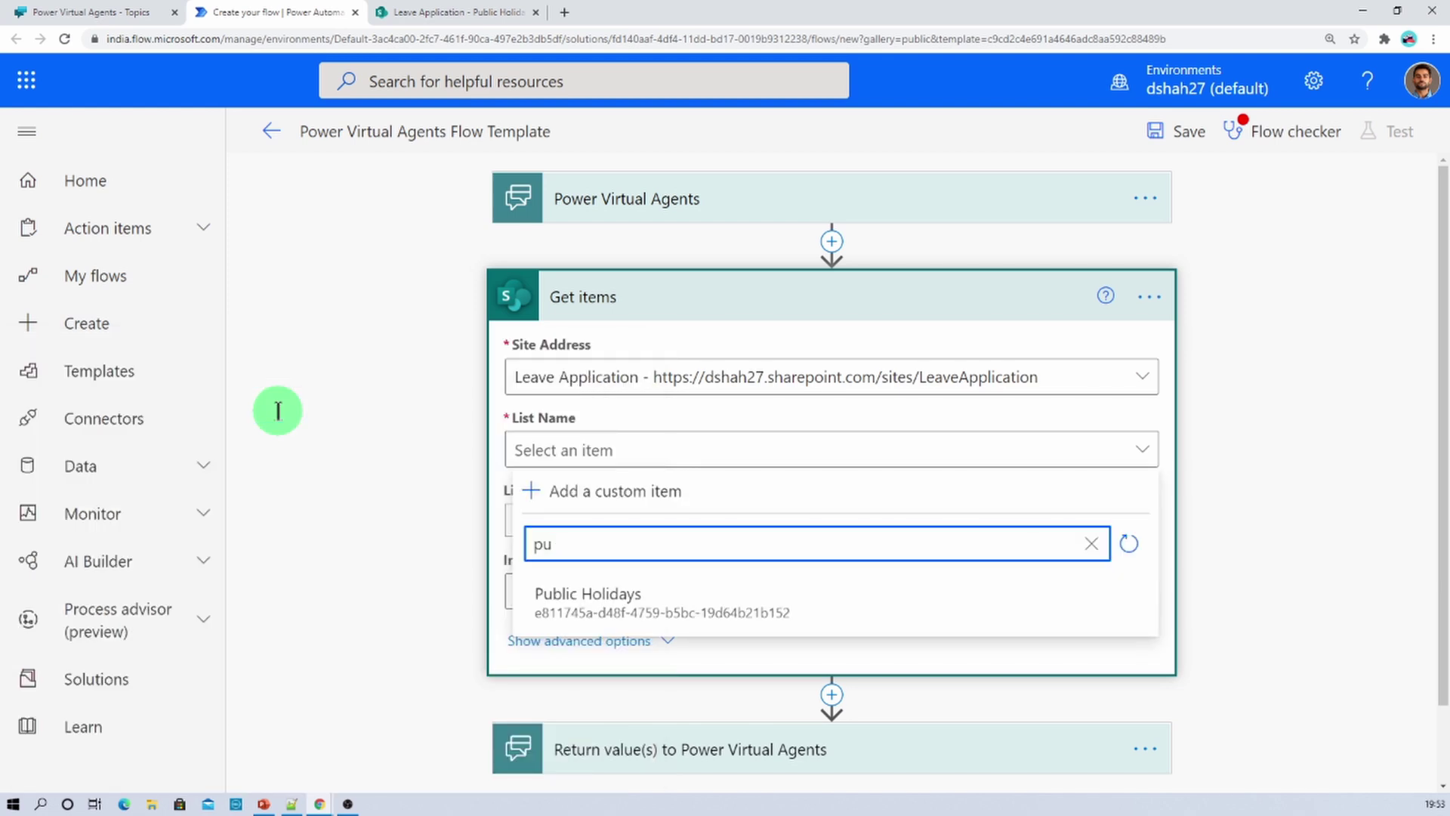
pyautogui.click(718, 601)
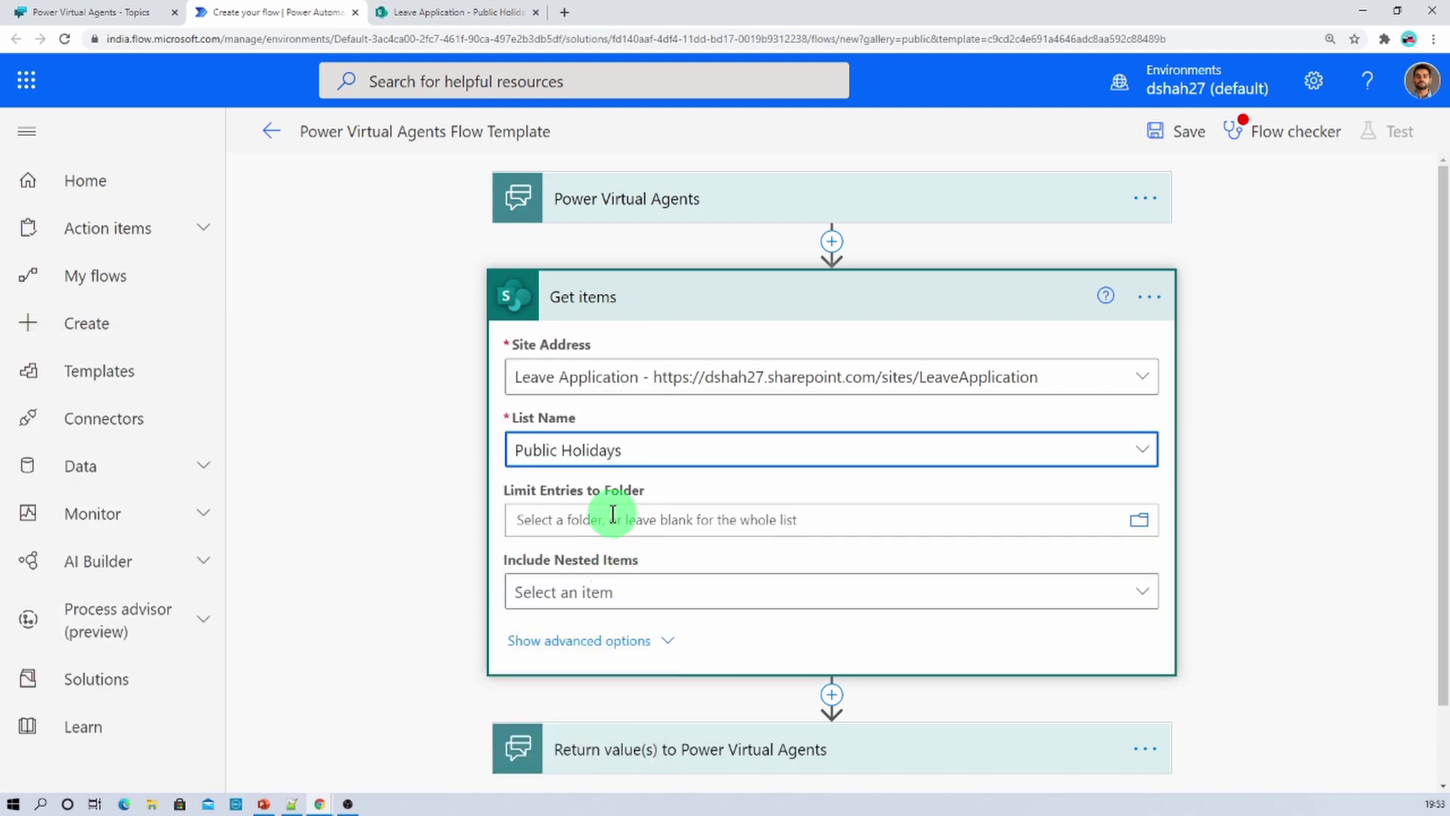
pyautogui.scroll(-2, 600, 566)
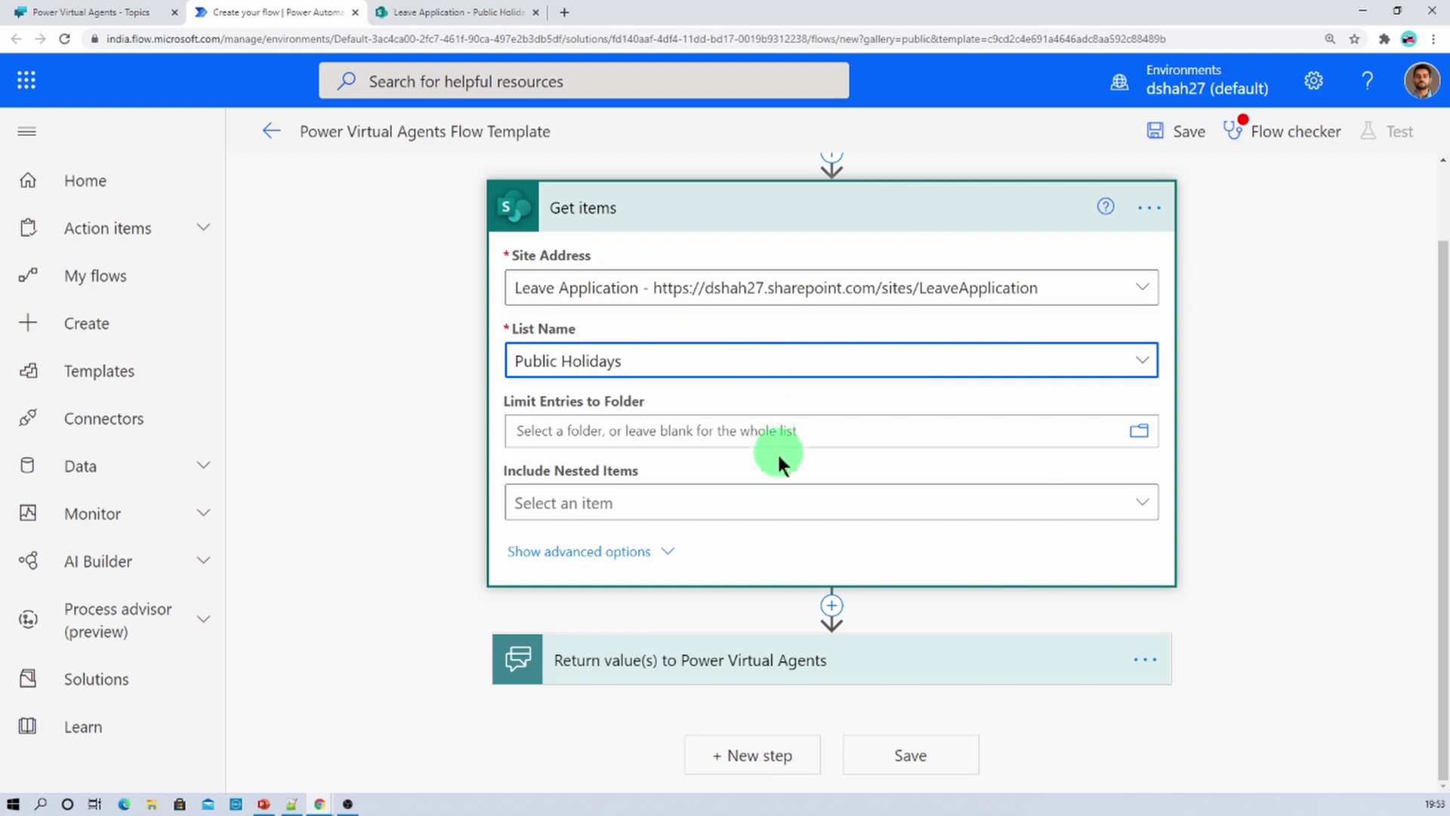
pyautogui.scroll(2, 777, 460)
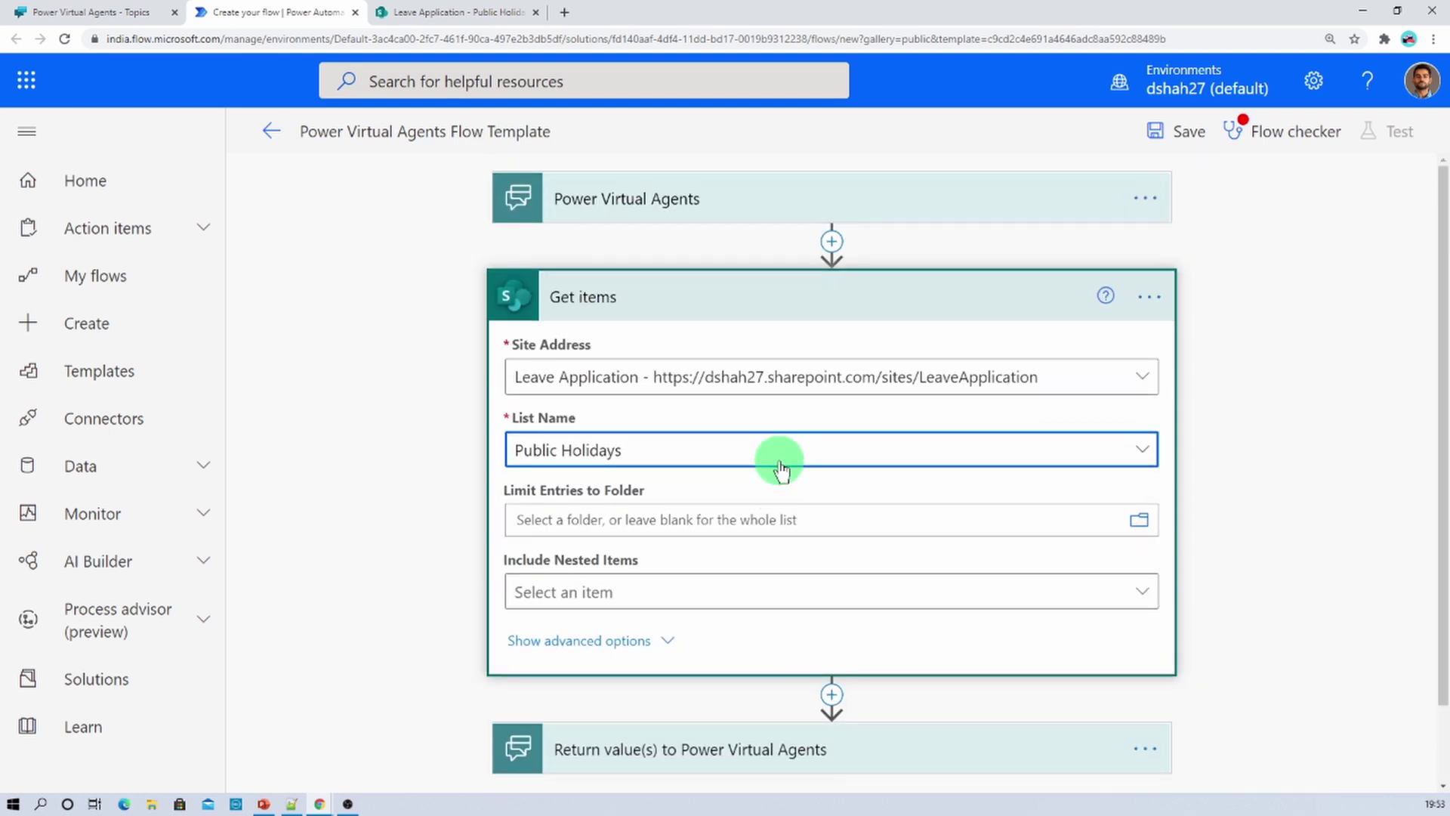
pyautogui.click(101, 12)
pyautogui.click(256, 11)
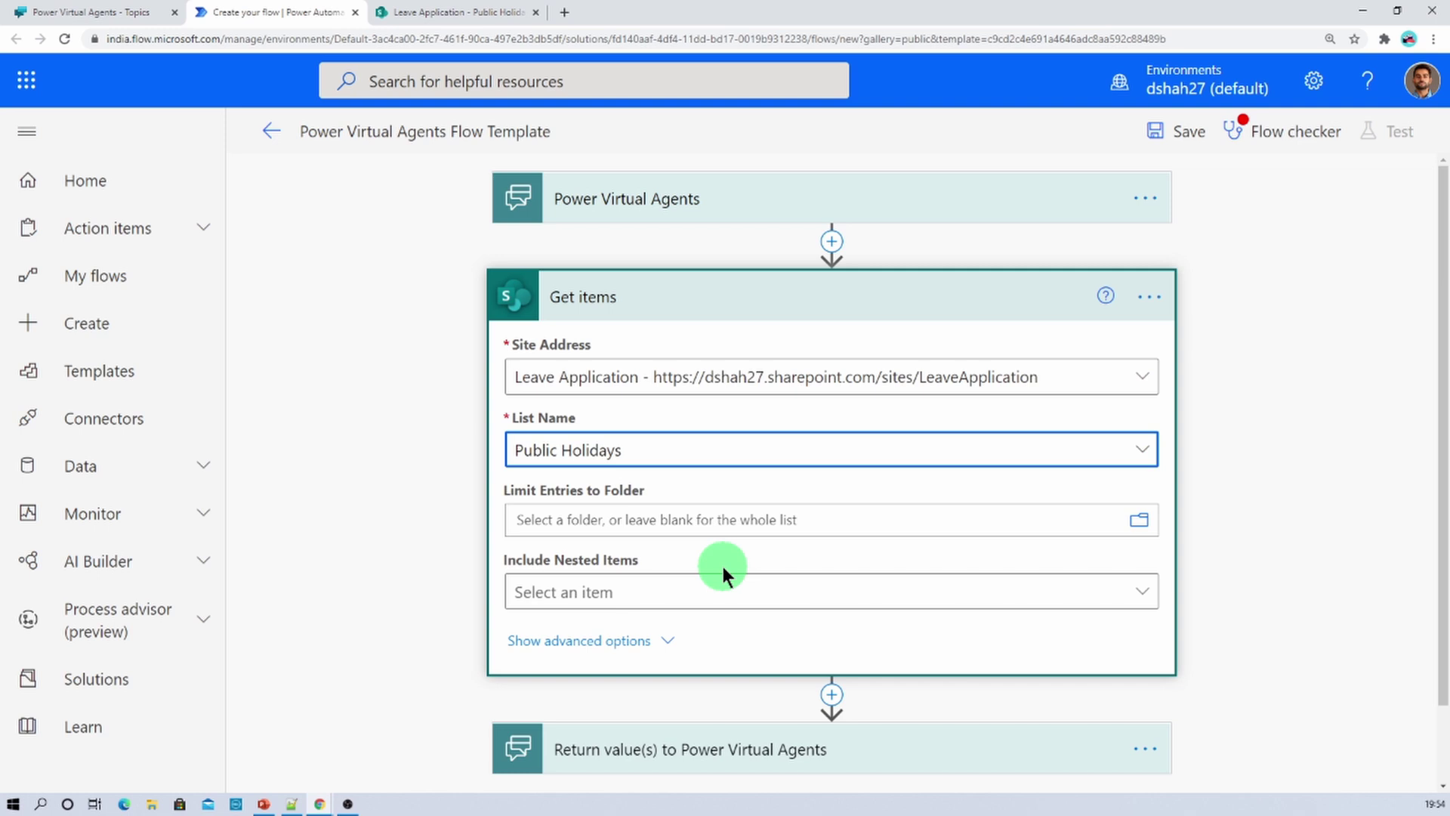
# - Insert an Initialize variable action between the Power Virtual Agents trigger and Get items
pyautogui.click(831, 244)
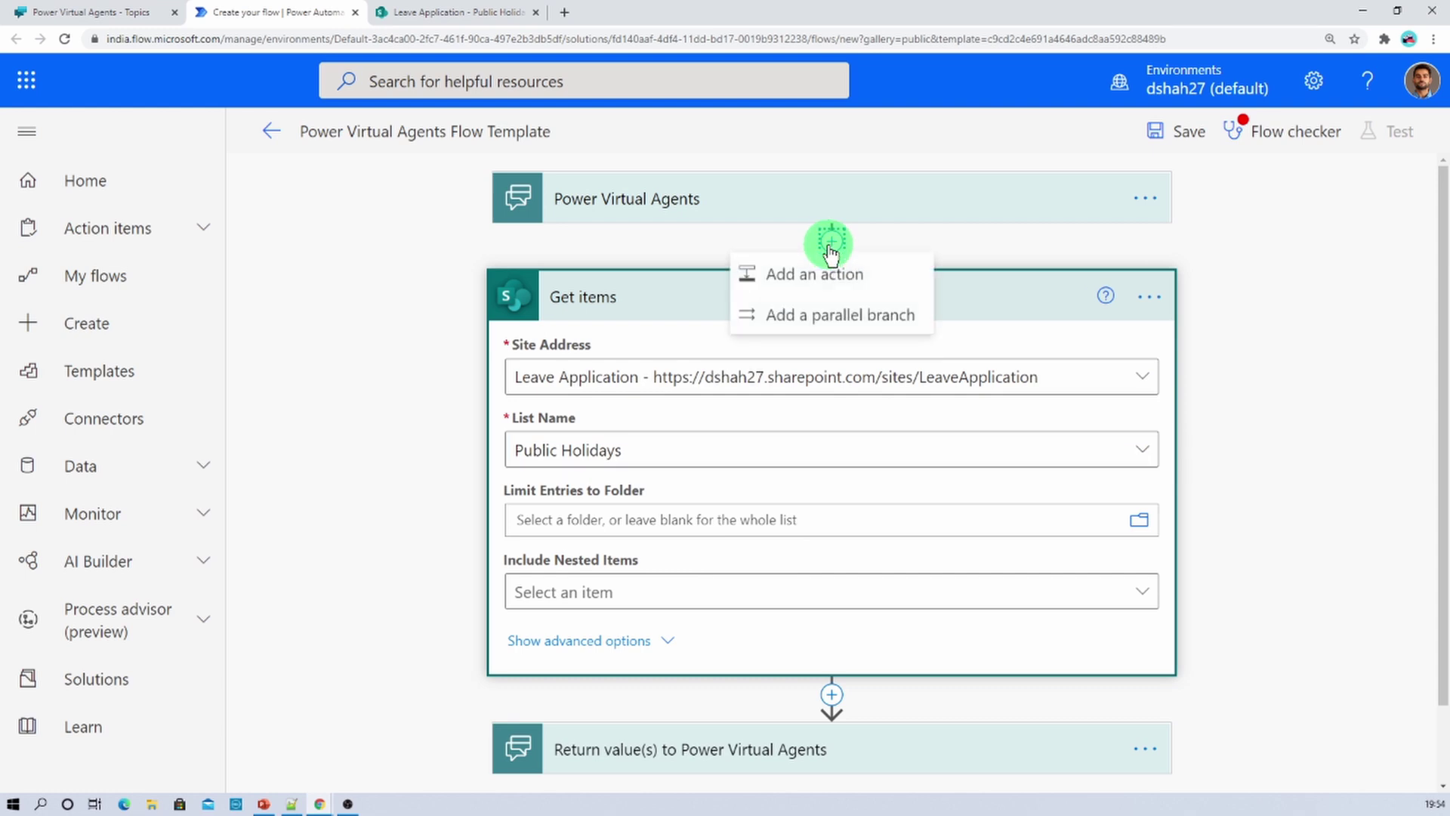
pyautogui.click(824, 276)
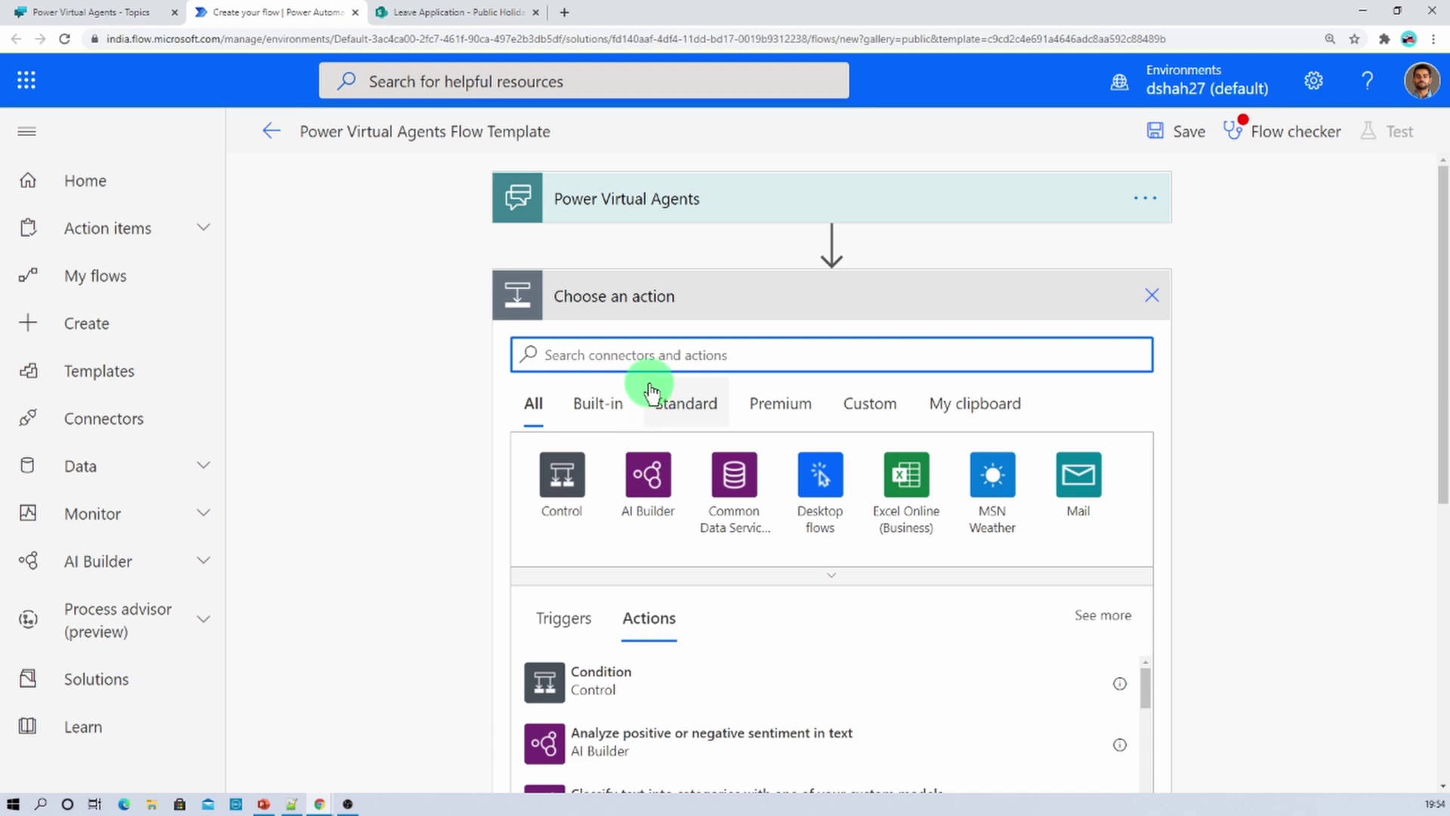
pyautogui.write('init')
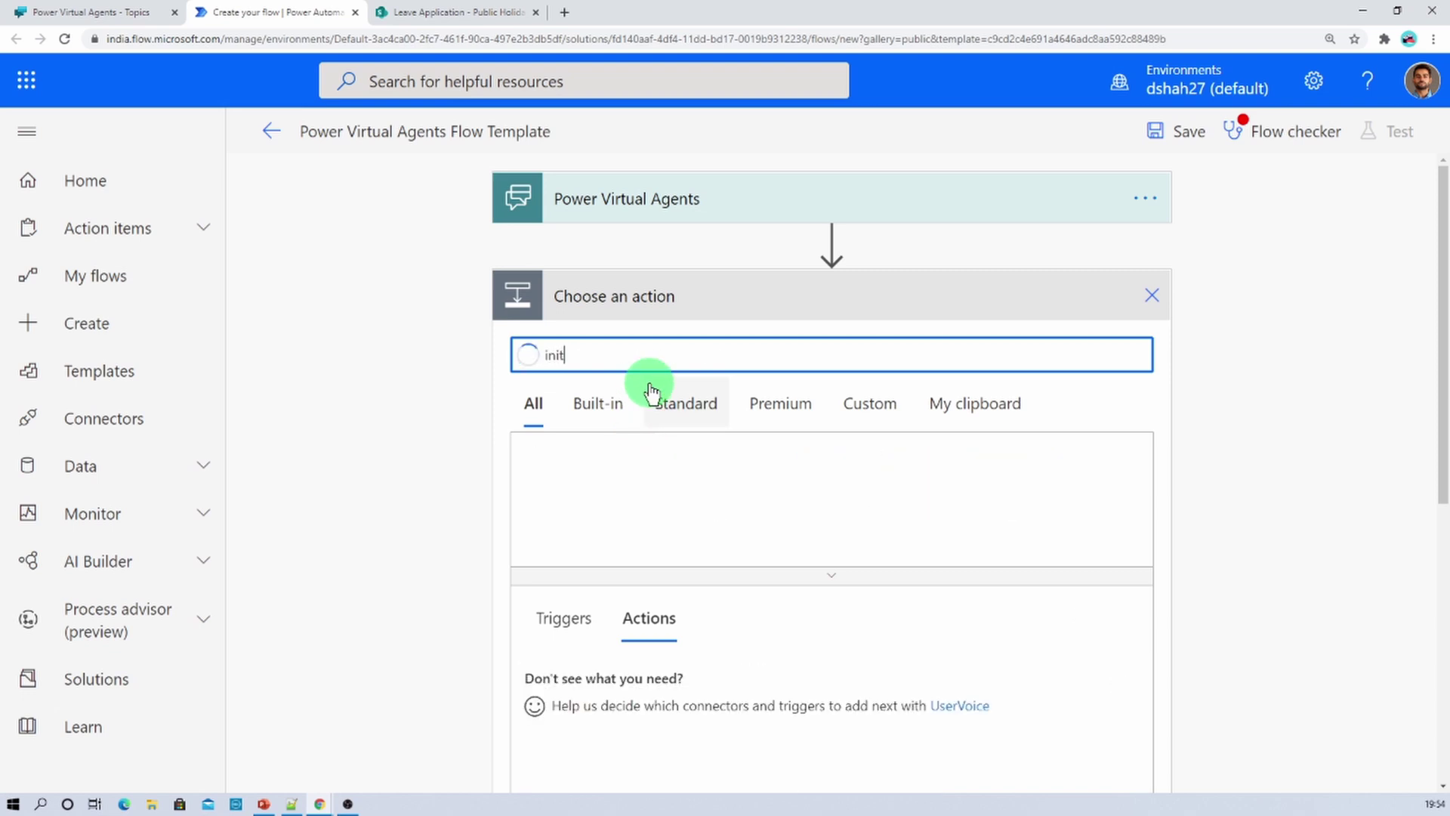
pyautogui.write('ia')
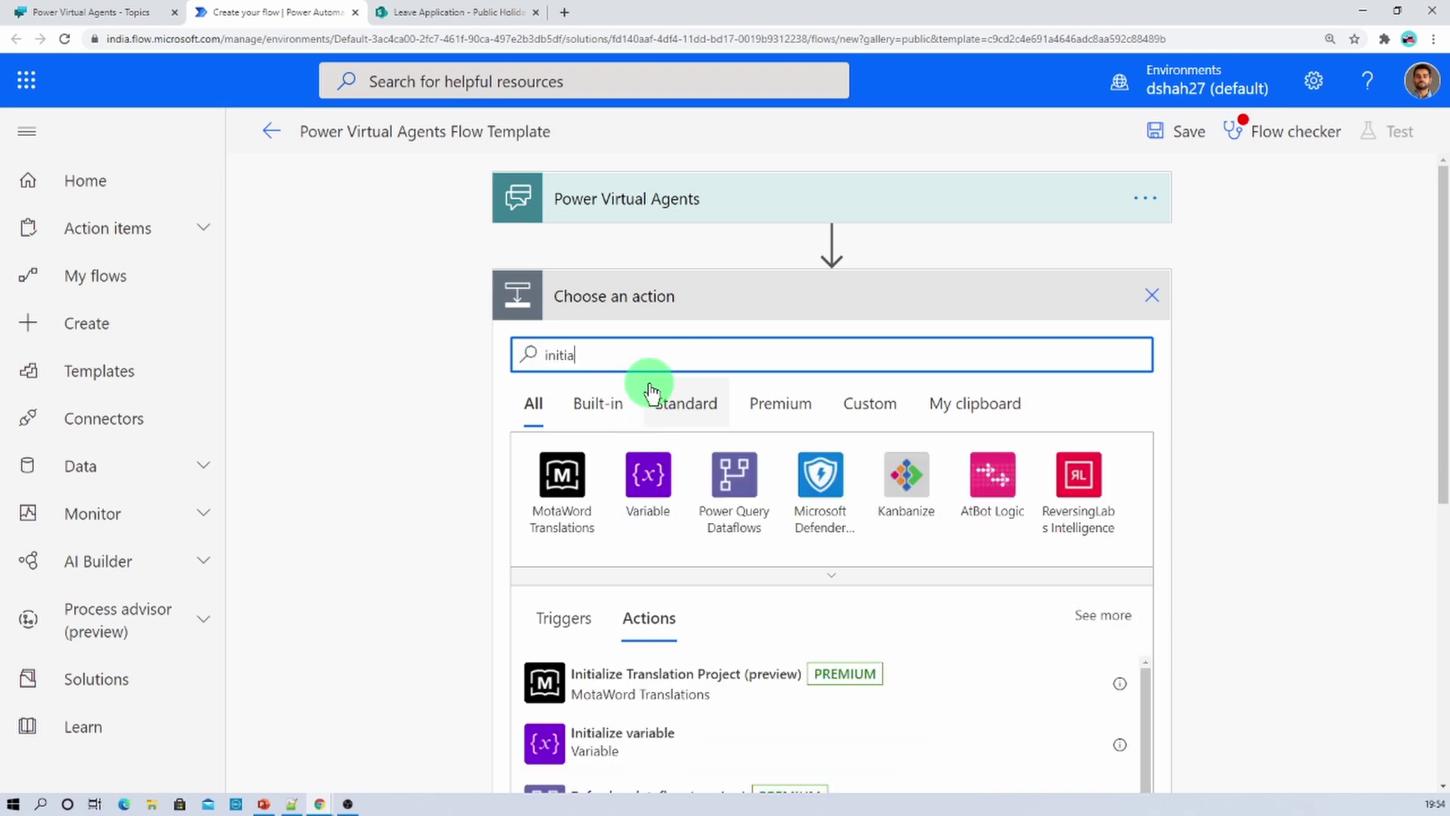
pyautogui.click(592, 741)
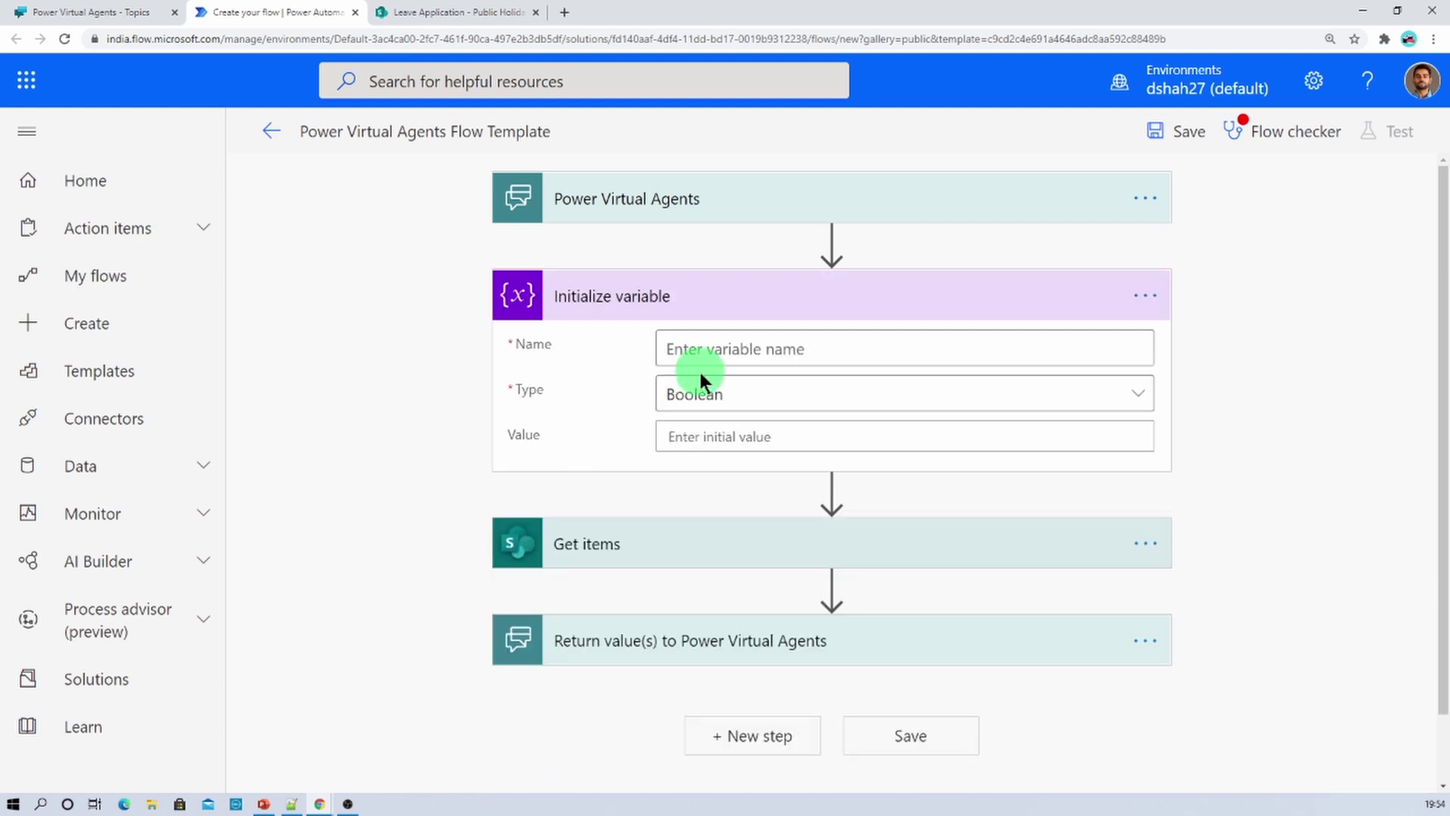
# - Name the variable vHeader and set its type to String
pyautogui.click(717, 352)
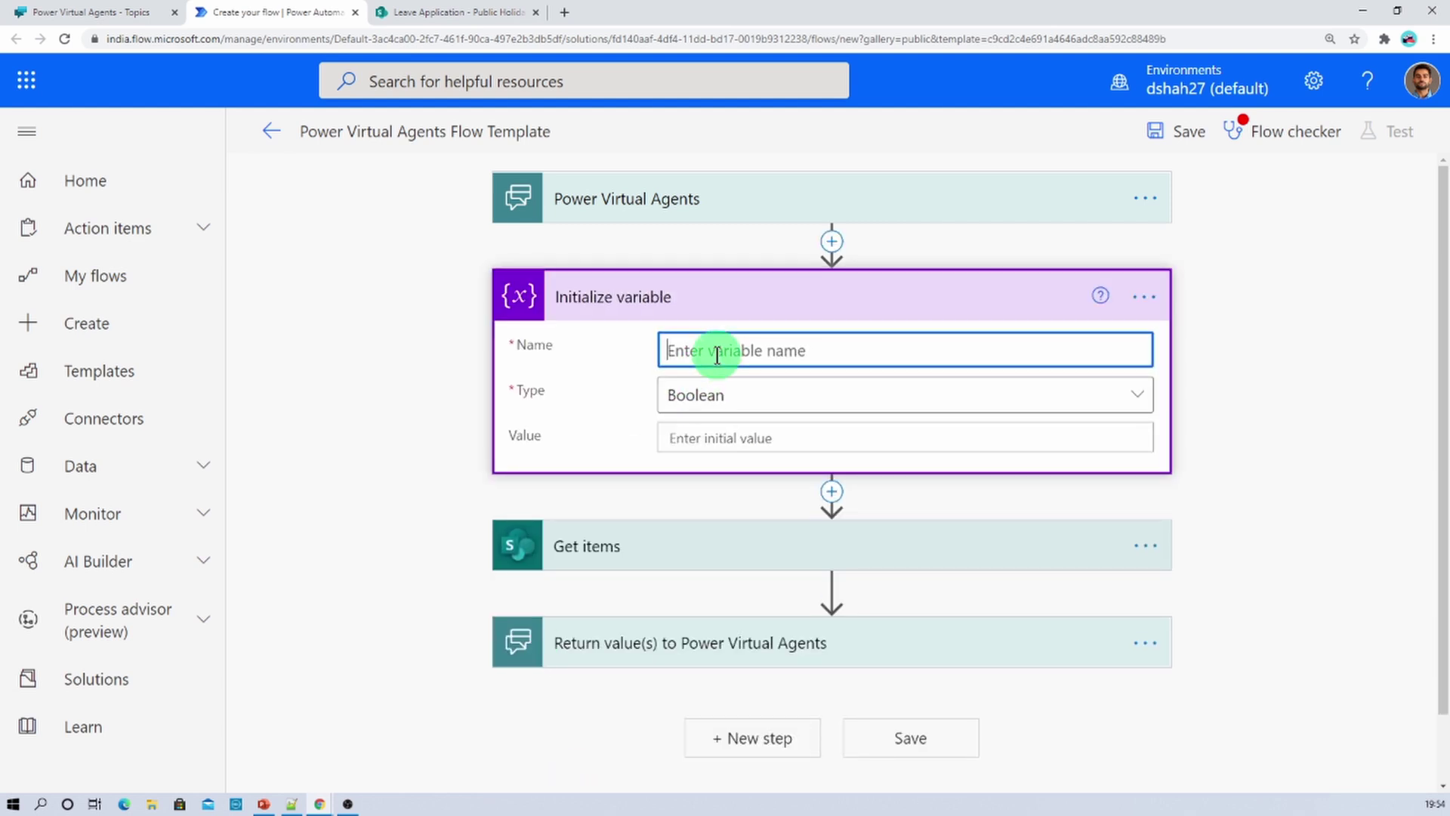
pyautogui.write('v')
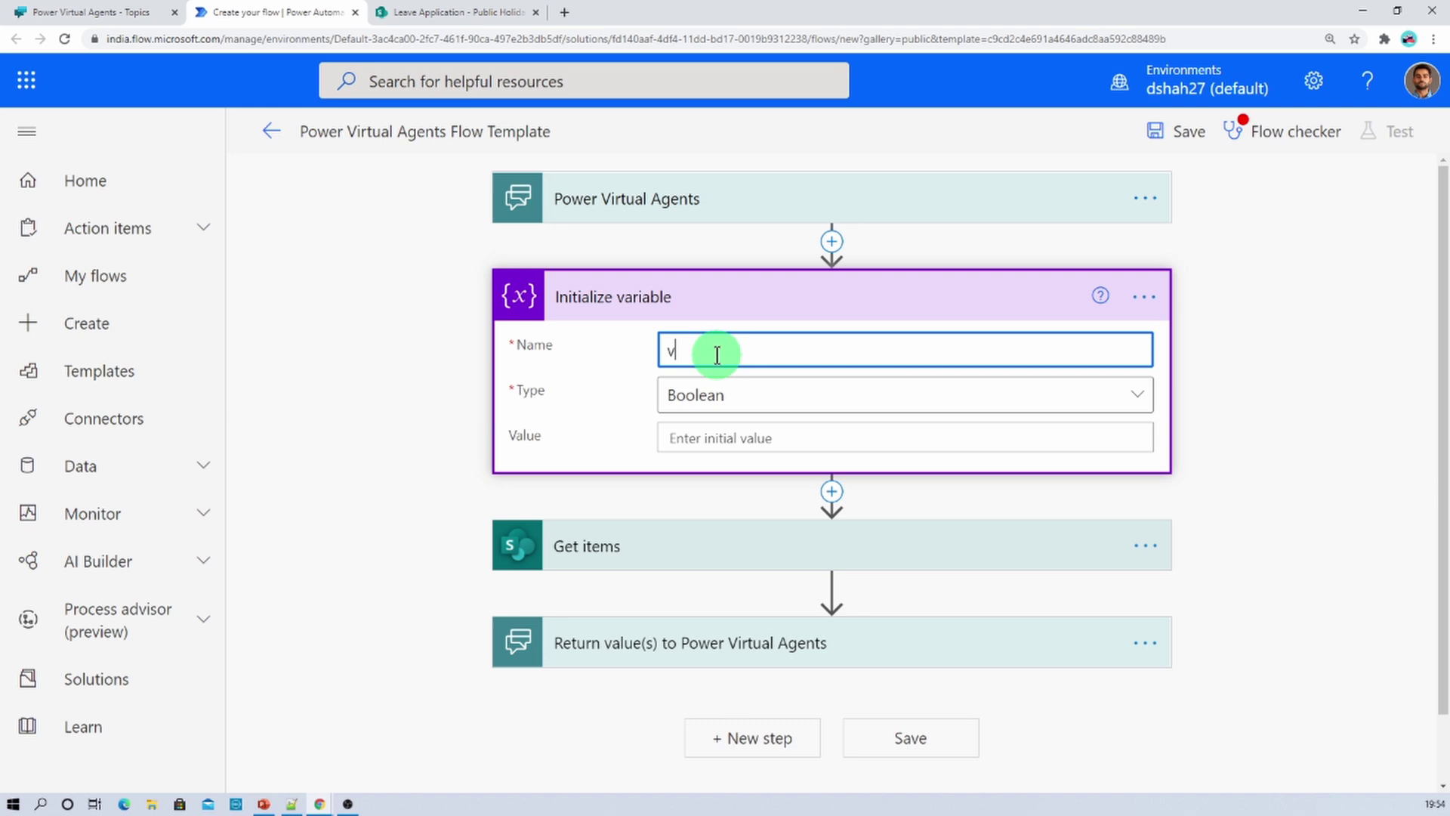
pyautogui.write('Header')
pyautogui.click(737, 404)
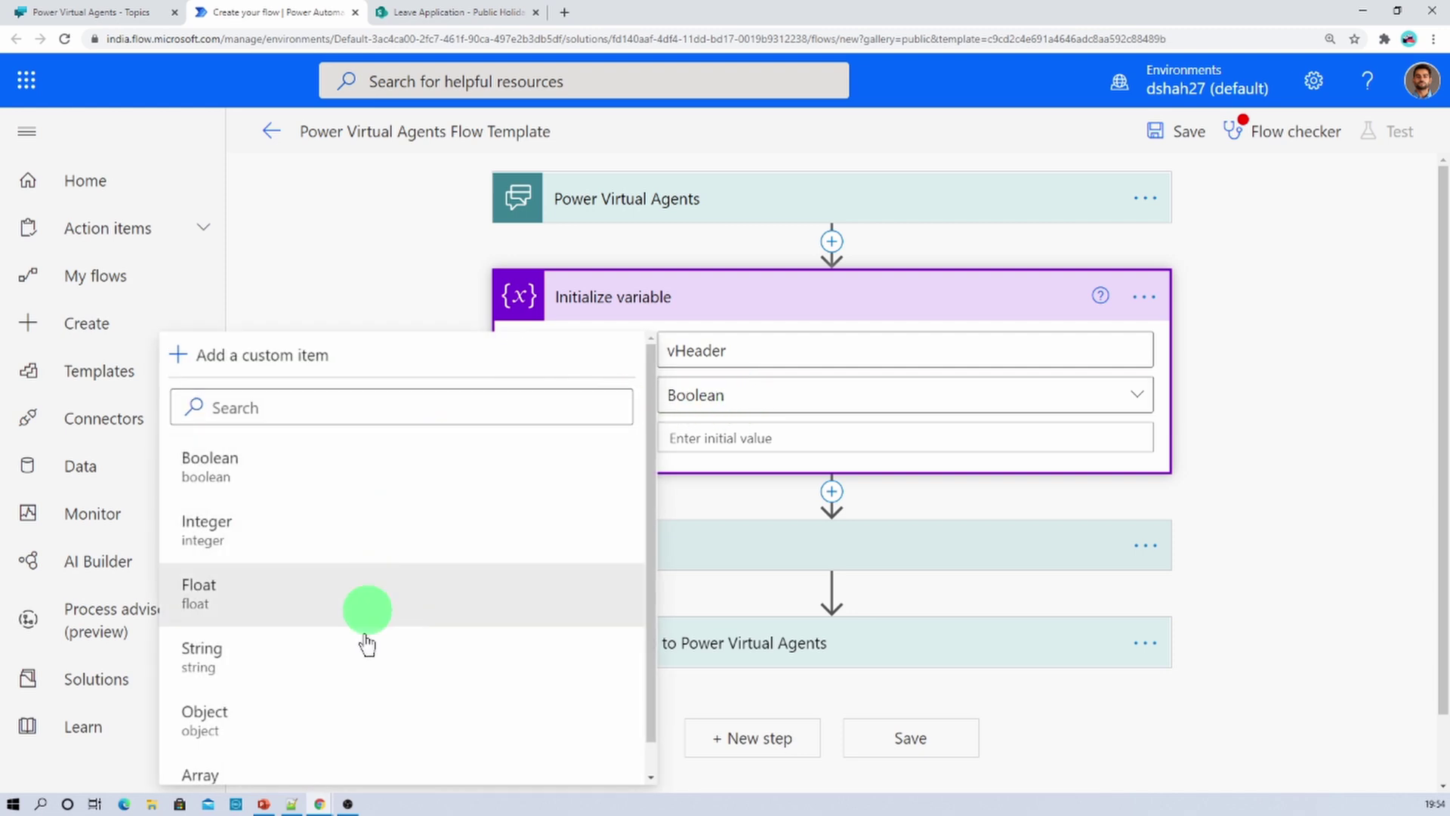
pyautogui.click(361, 668)
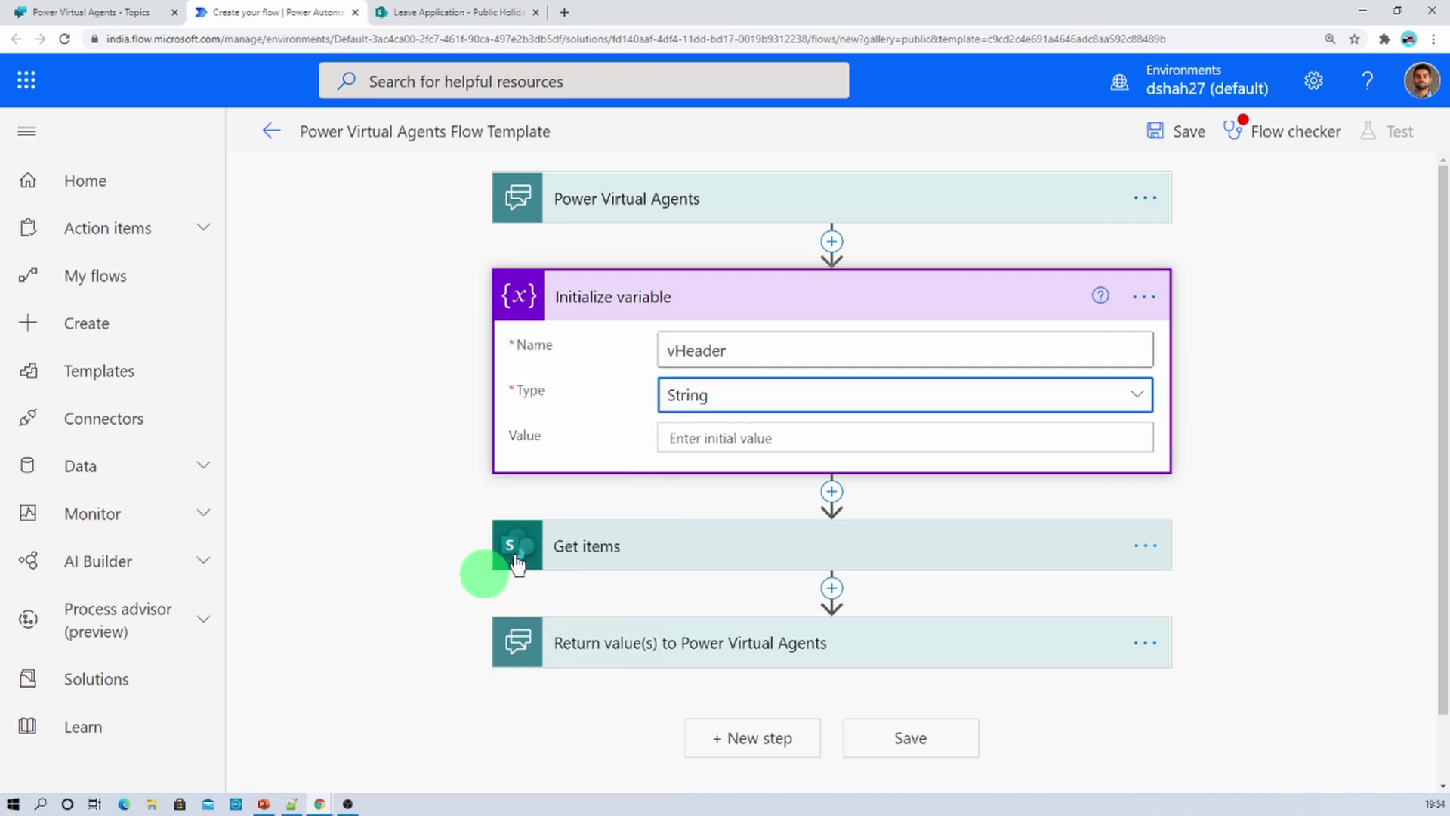
# - Set the vHeader value to a two-line markdown table header: "| Holiday | Date |" followed by "| :---------| :-----|"
pyautogui.click(756, 437)
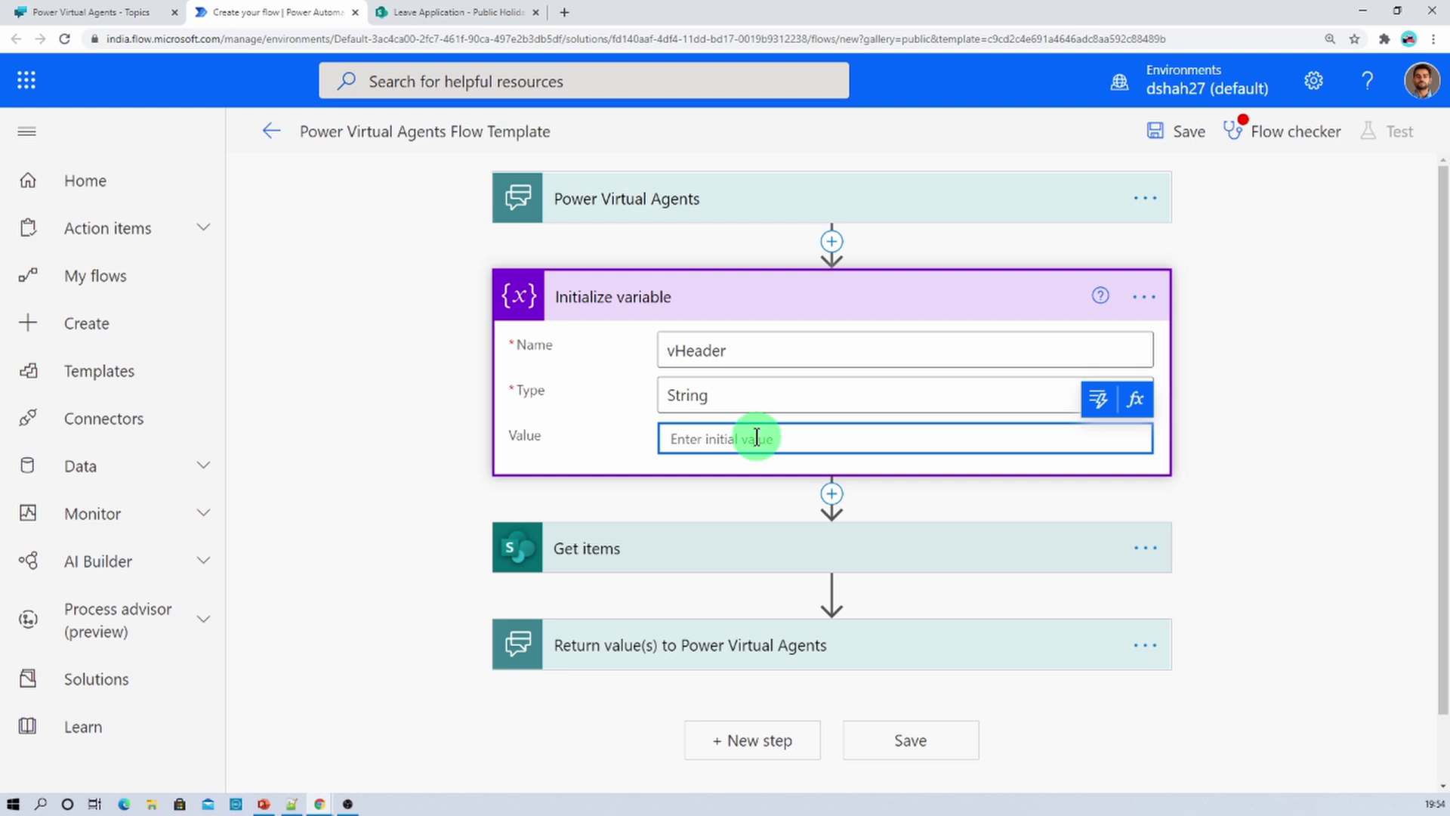
pyautogui.click(756, 437)
pyautogui.write('| Holiday |')
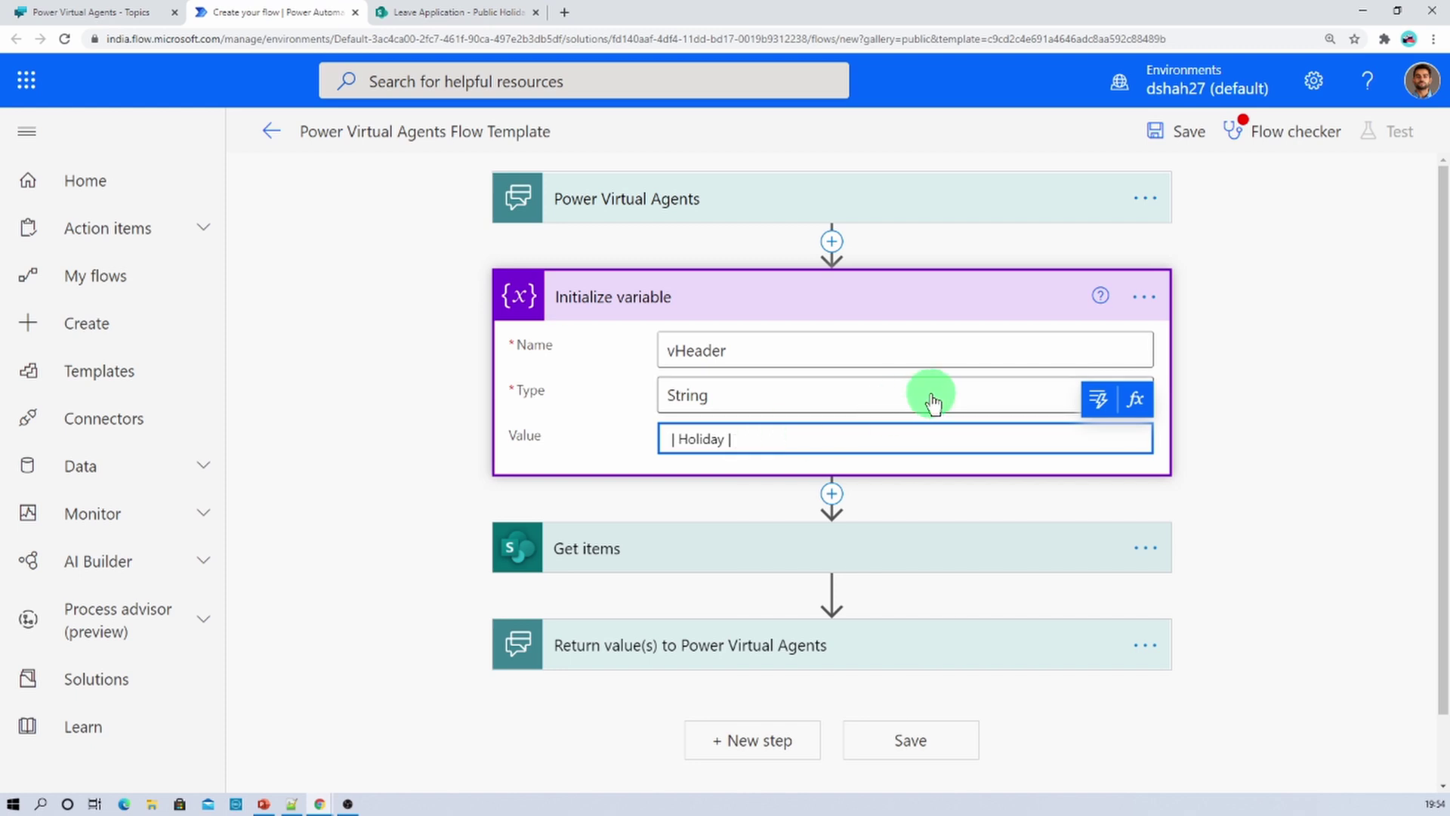
pyautogui.write(' Date |')
pyautogui.hotkey('shift', 'Return')
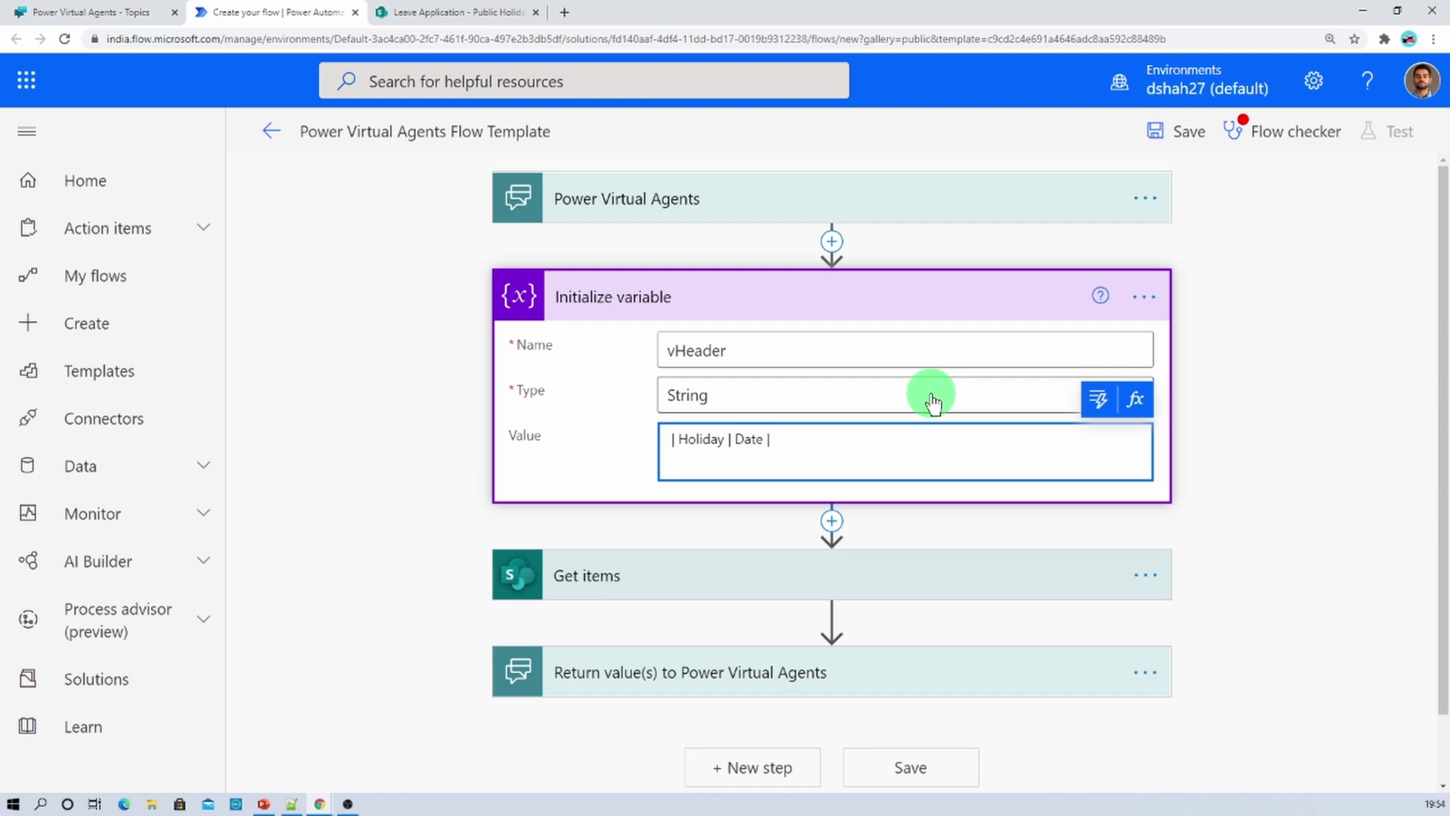
pyautogui.write('| :---------| :-----|')
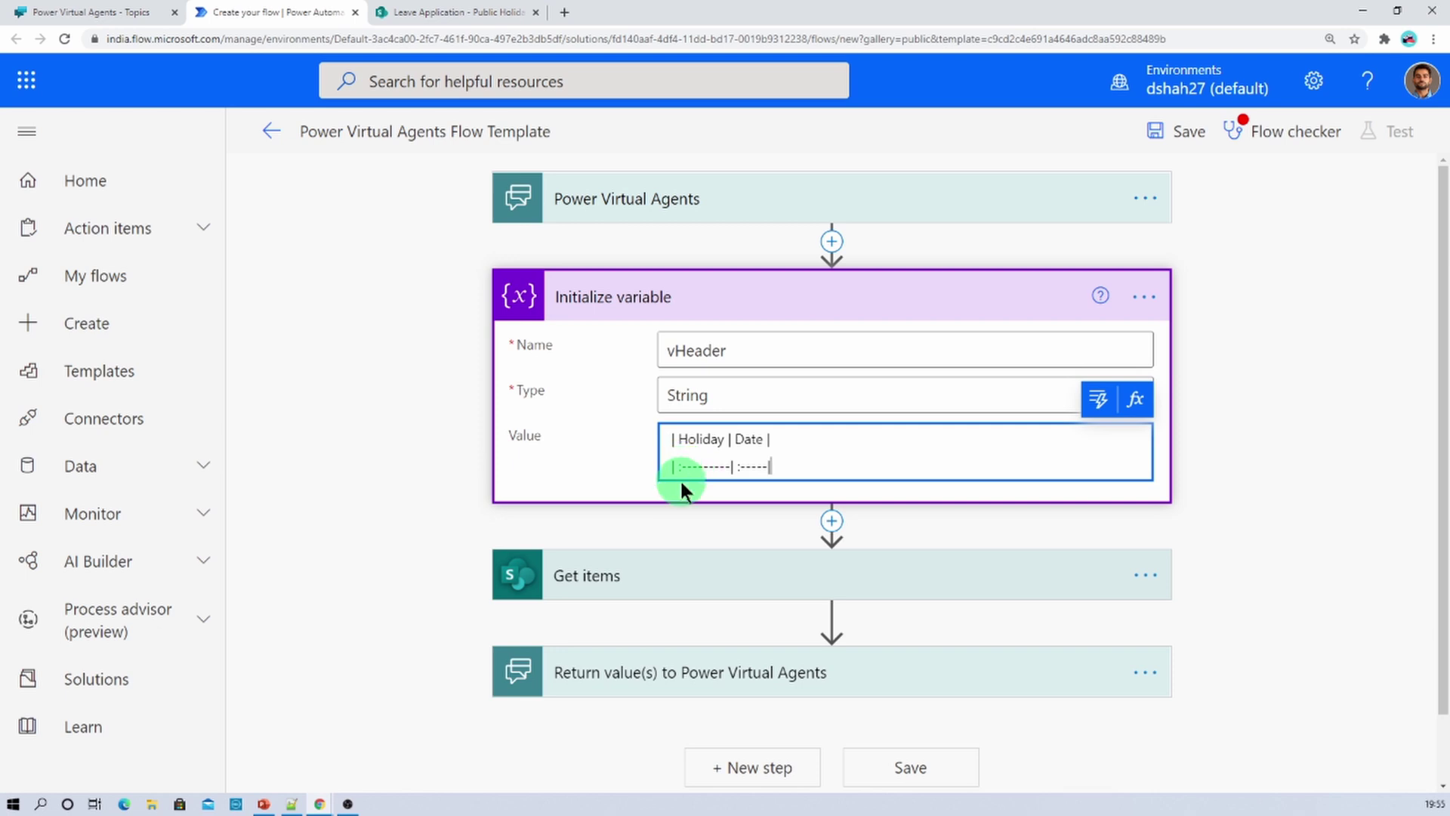
# - Insert an Apply to each loop between Get items and Return value(s) to Power Virtual Agents, looping over the Get items value output
pyautogui.scroll(-1, 831, 549)
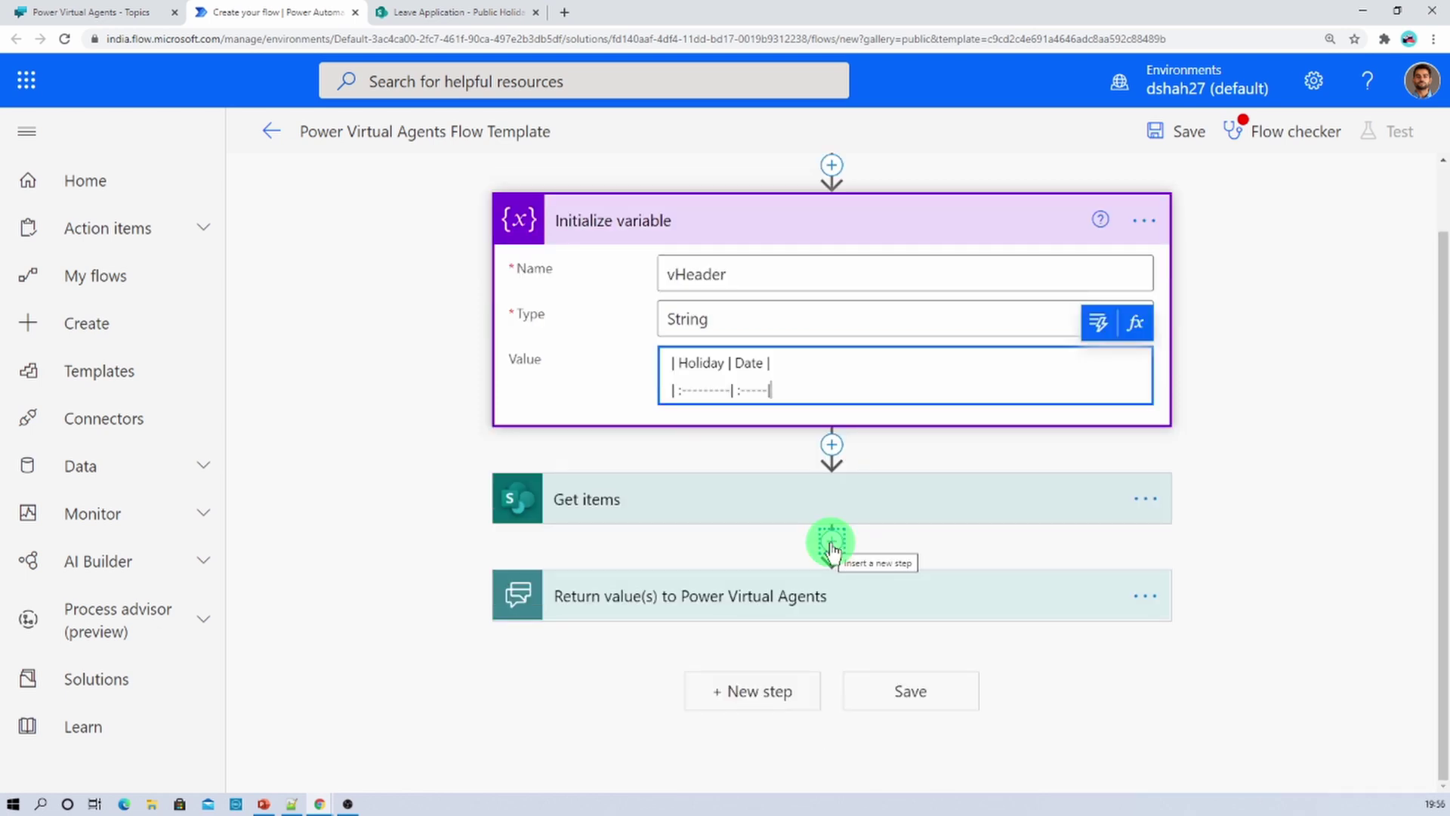
pyautogui.click(831, 543)
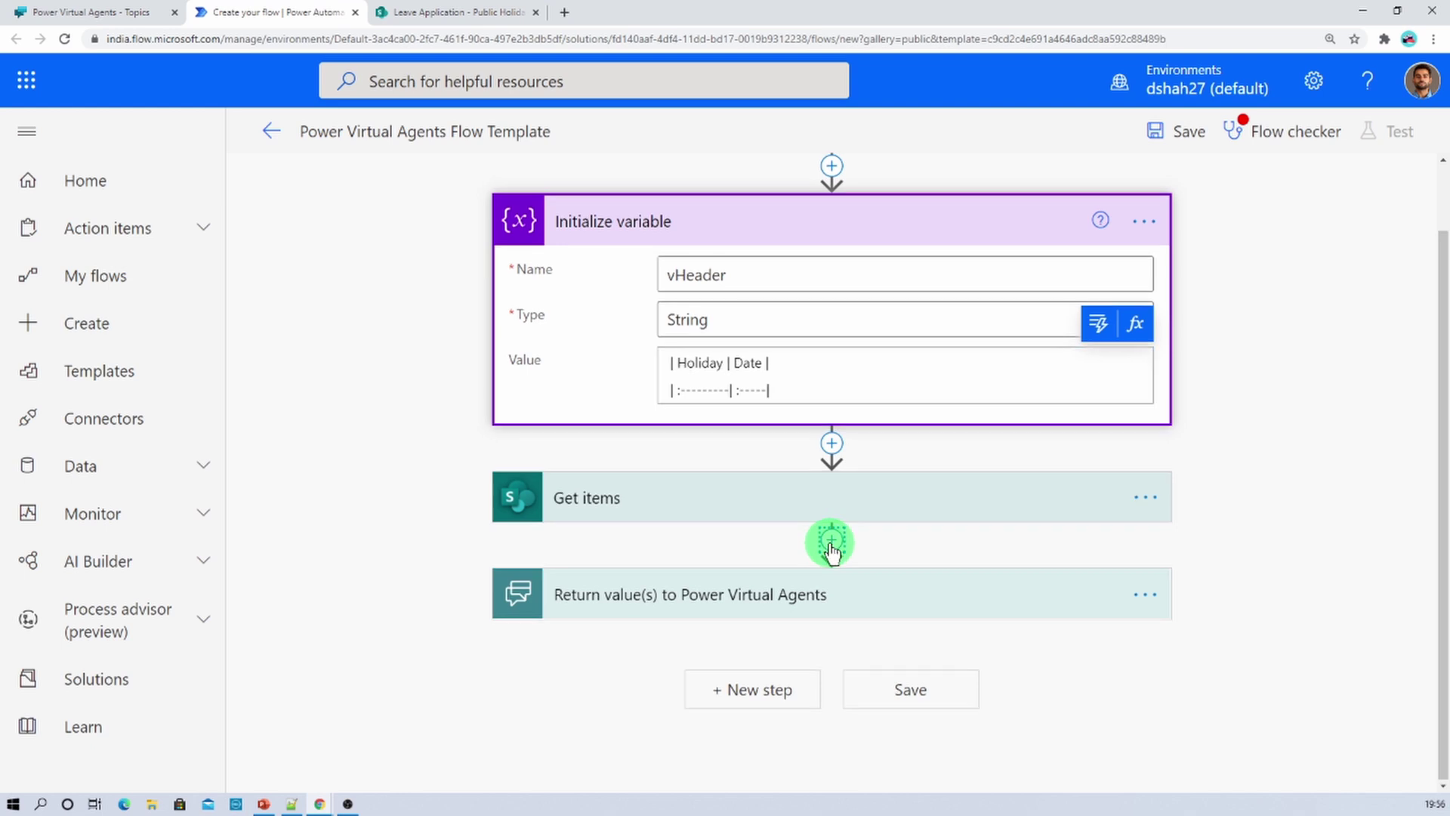
pyautogui.click(831, 573)
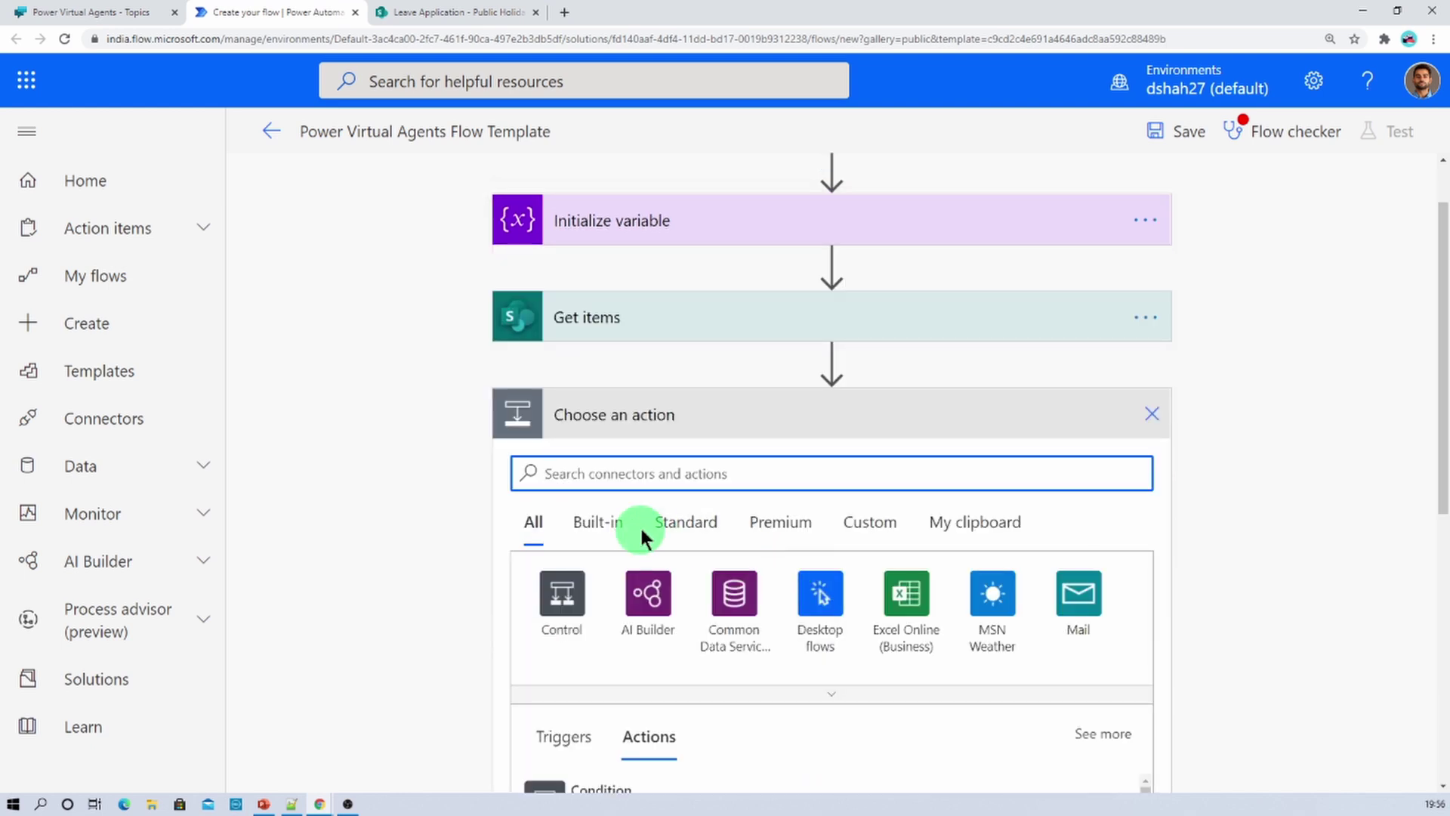
pyautogui.write('a')
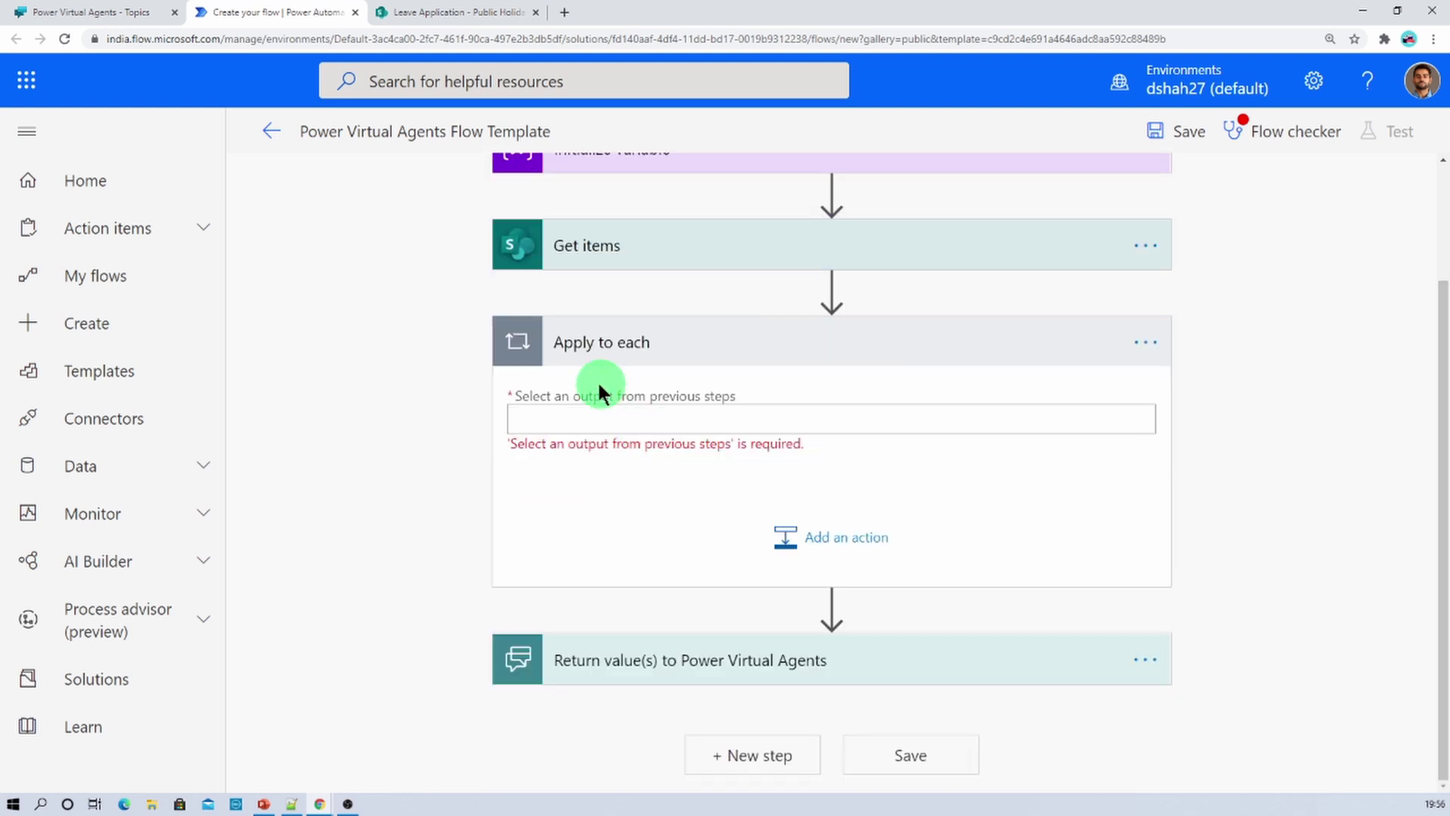
pyautogui.click(586, 416)
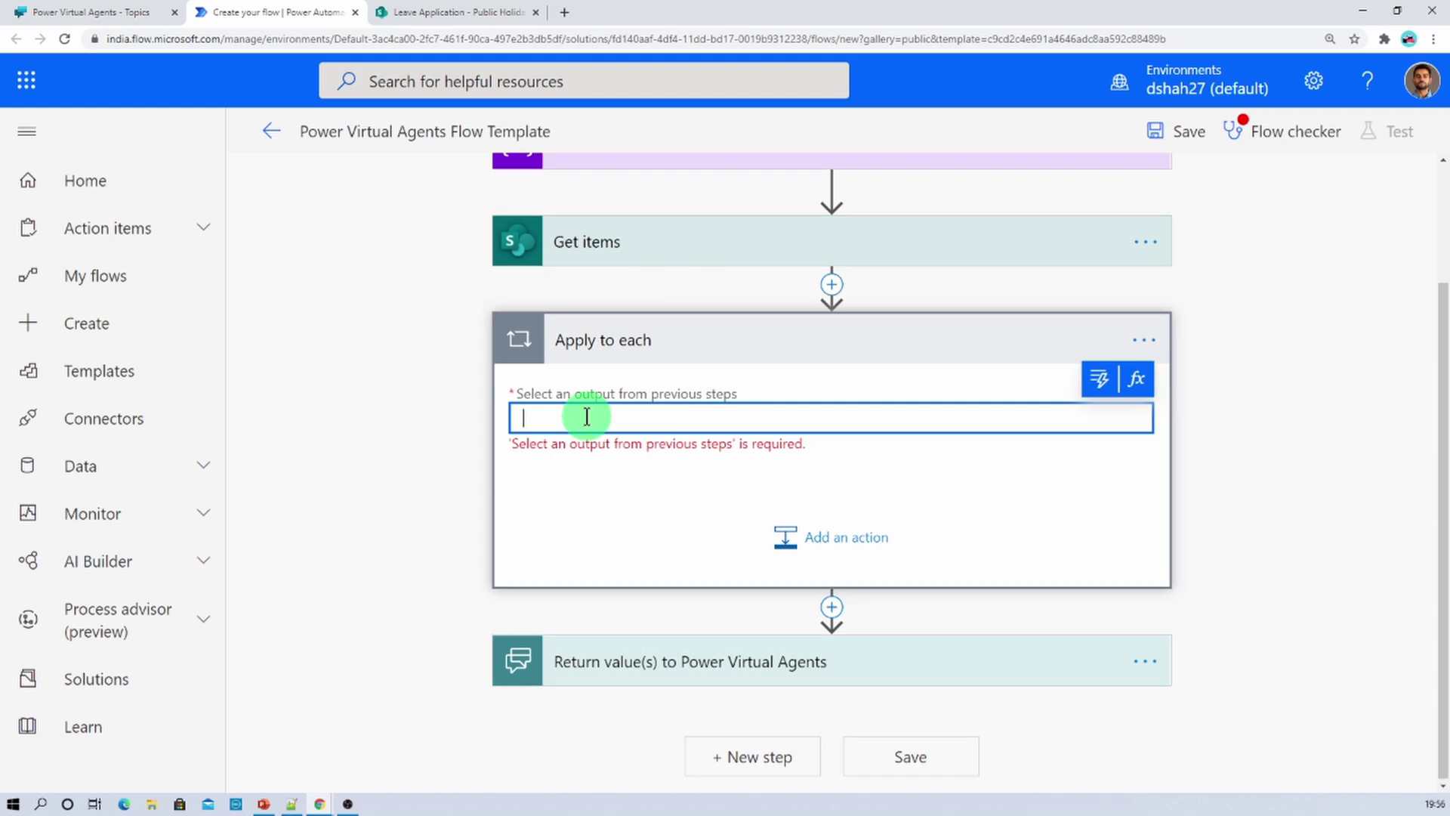
pyautogui.click(1099, 394)
pyautogui.click(657, 627)
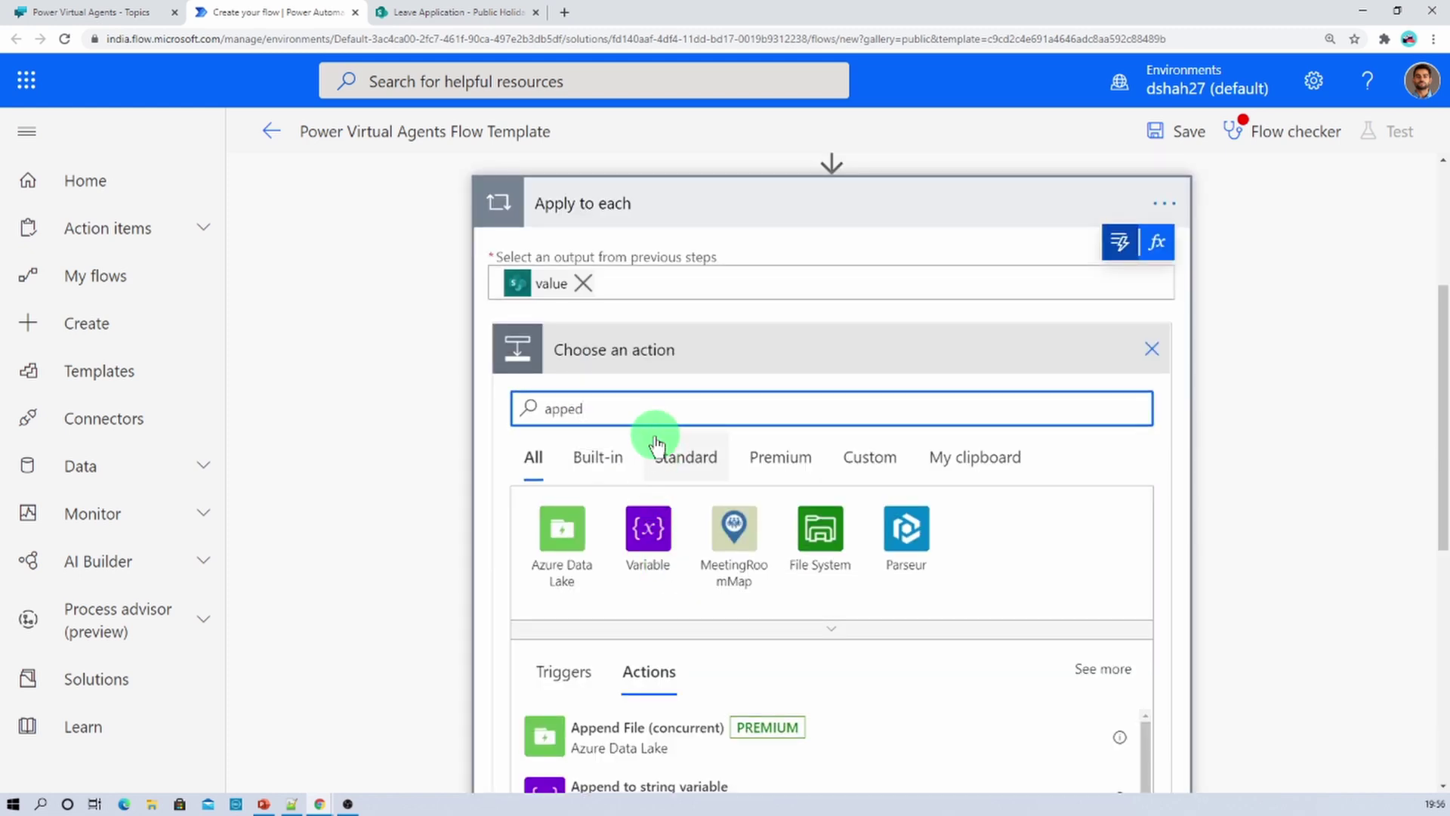
# - Add an Append to string variable action inside the Apply to each loop and set its name to vHeader
pyautogui.scroll(-2, 651, 453)
pyautogui.click(679, 661)
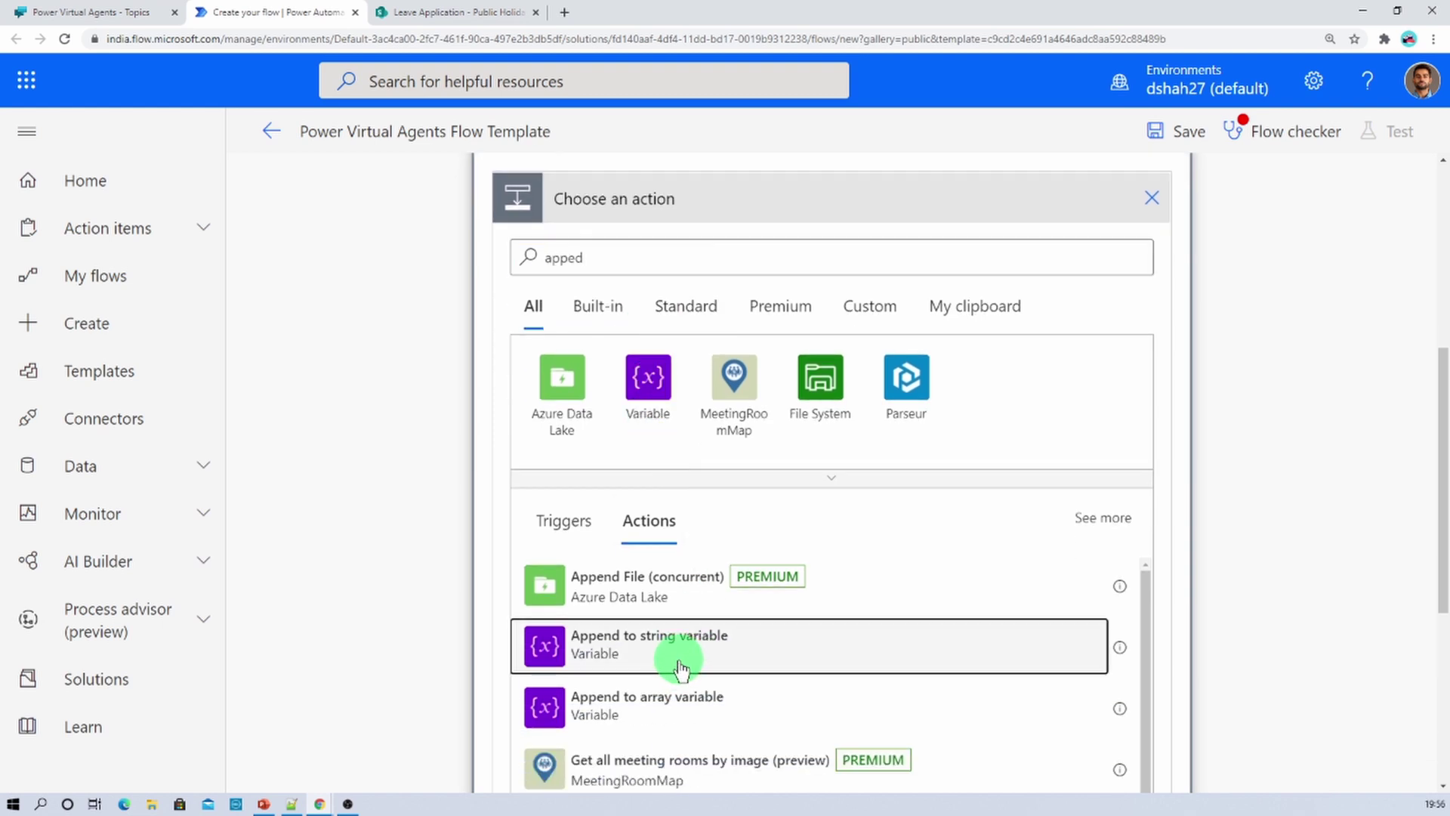
pyautogui.click(756, 382)
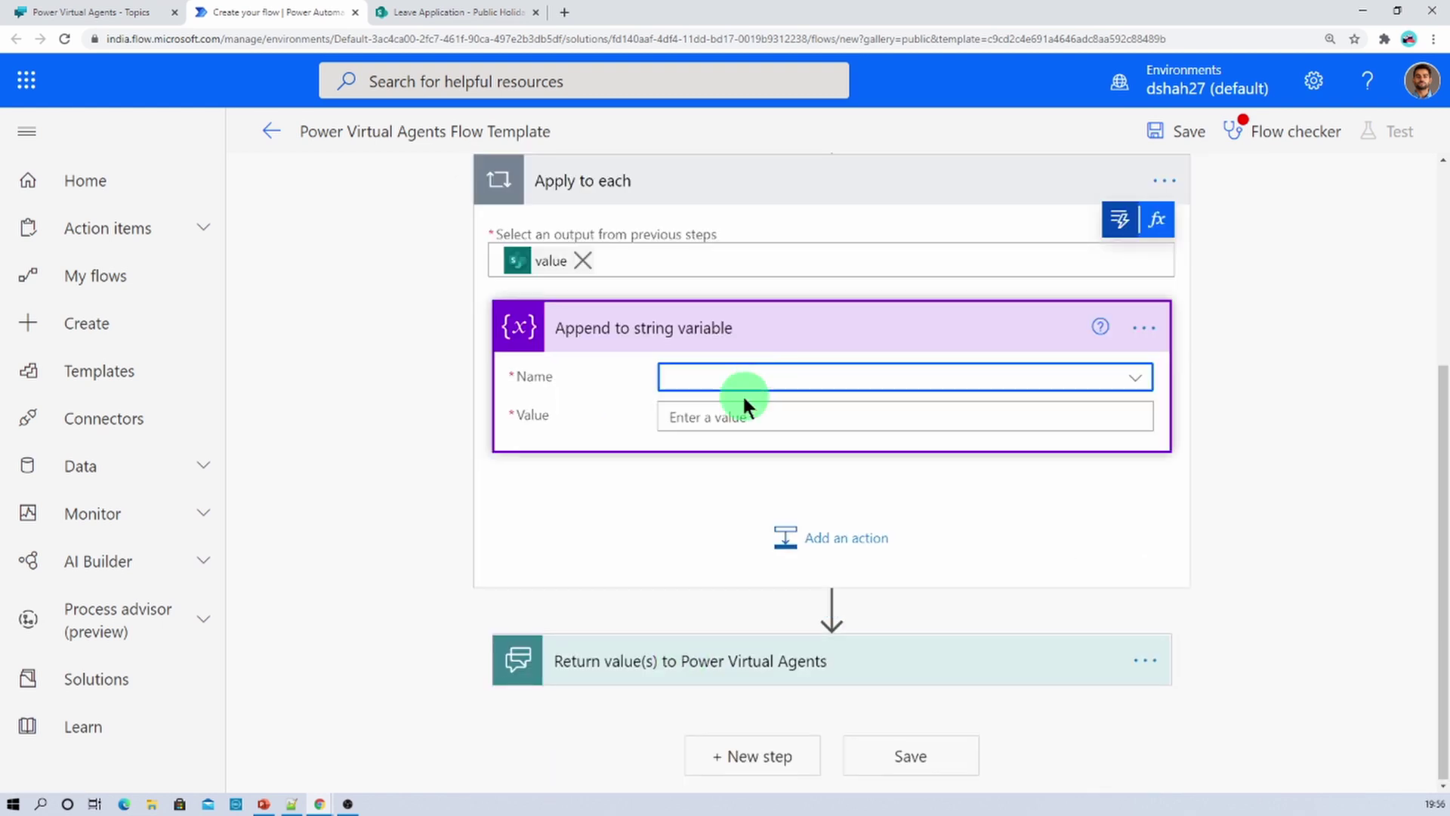
pyautogui.click(738, 382)
pyautogui.click(716, 456)
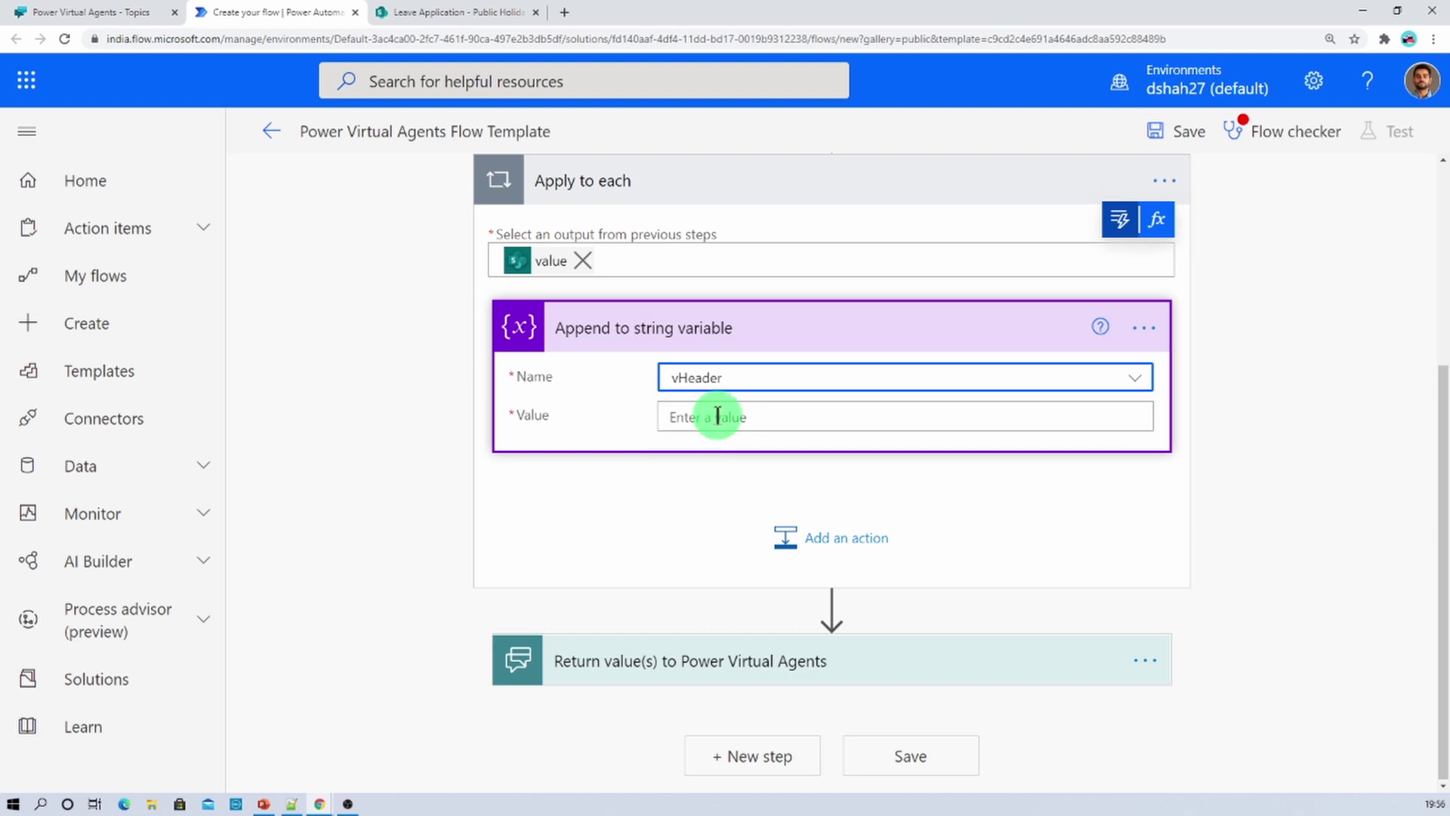
# - Begin the appended value on a new line with a "|" followed by the Title dynamic value from Get items
pyautogui.click(736, 415)
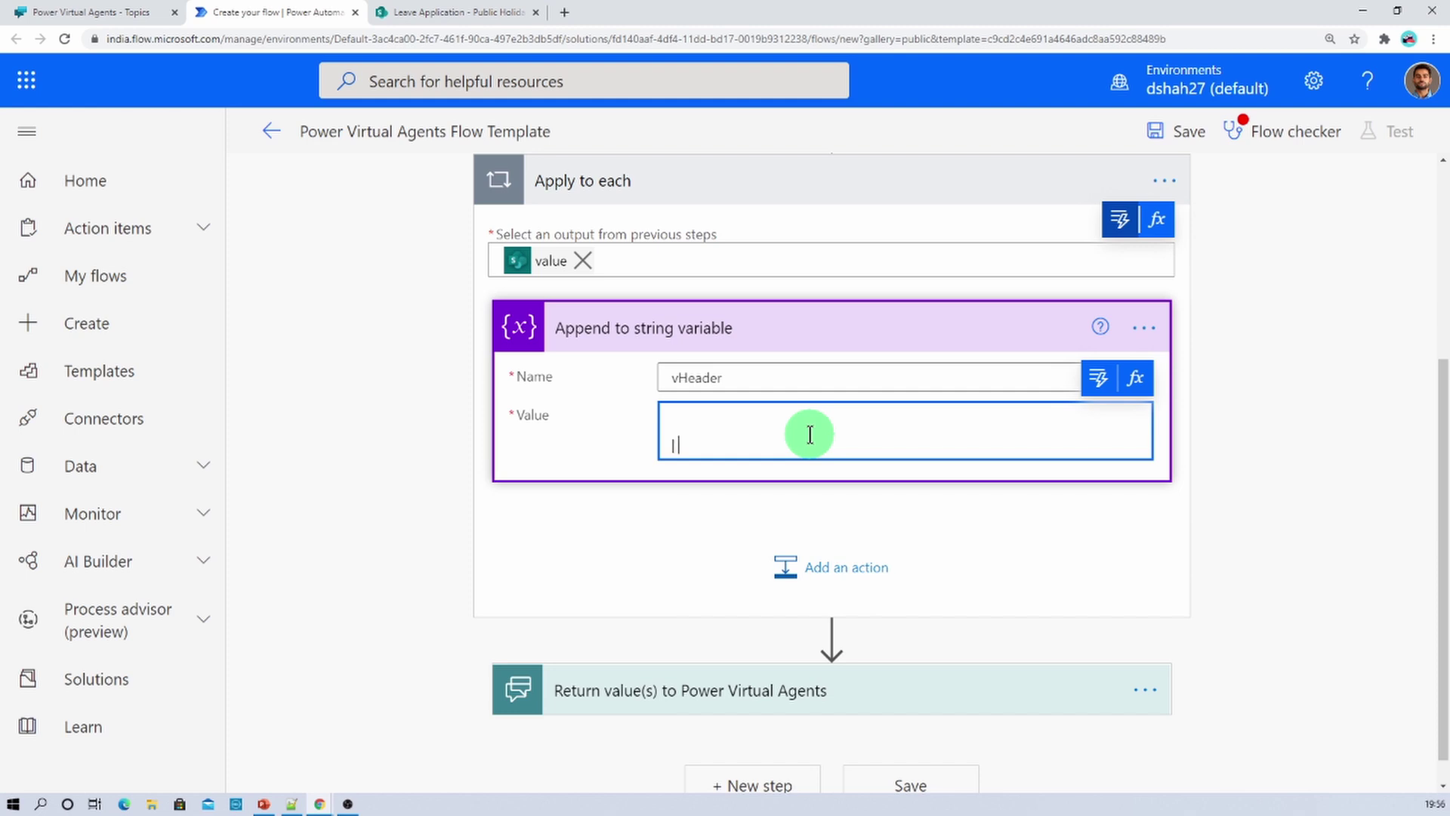
pyautogui.click(1102, 393)
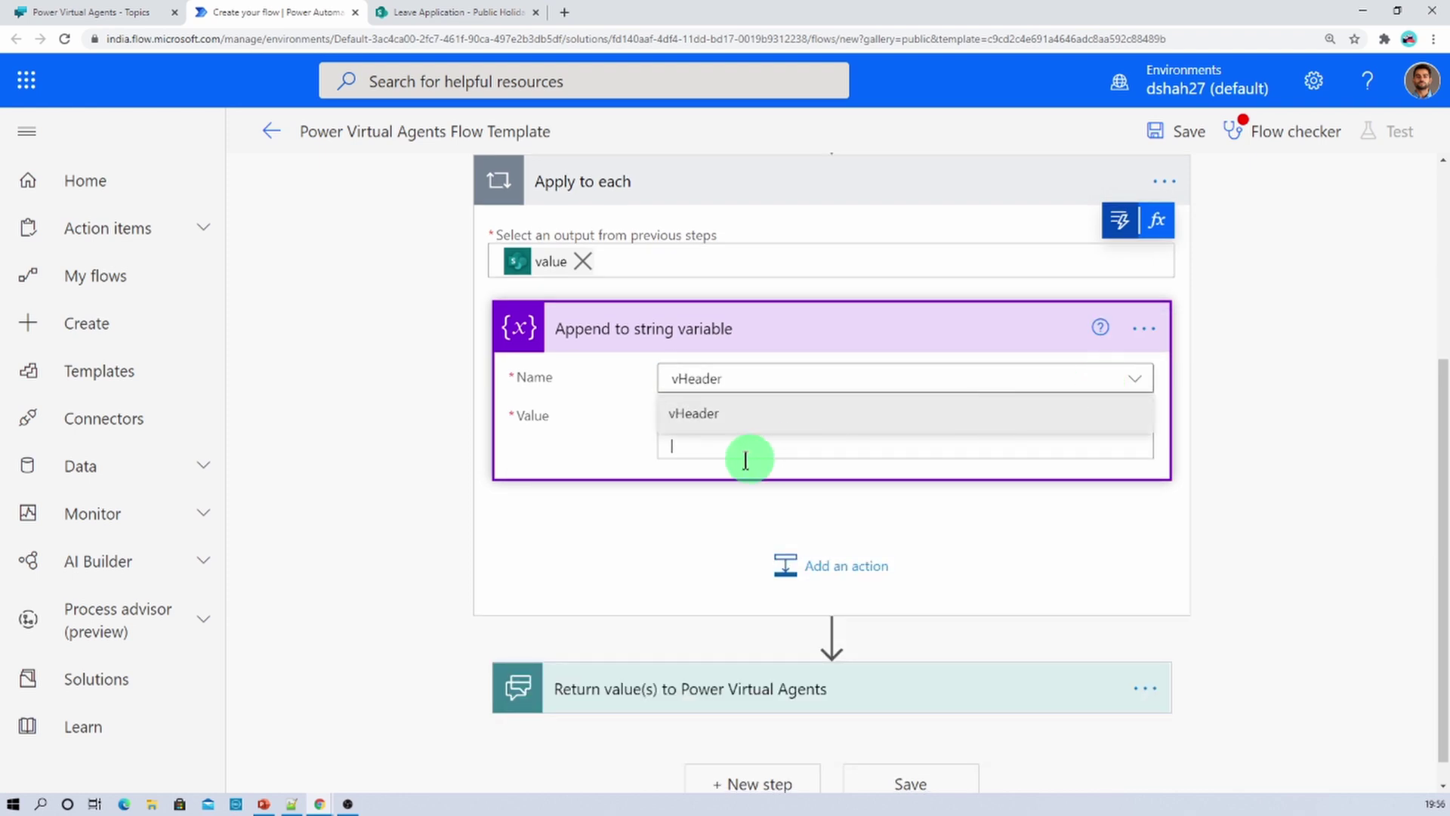
pyautogui.click(706, 447)
pyautogui.click(1099, 382)
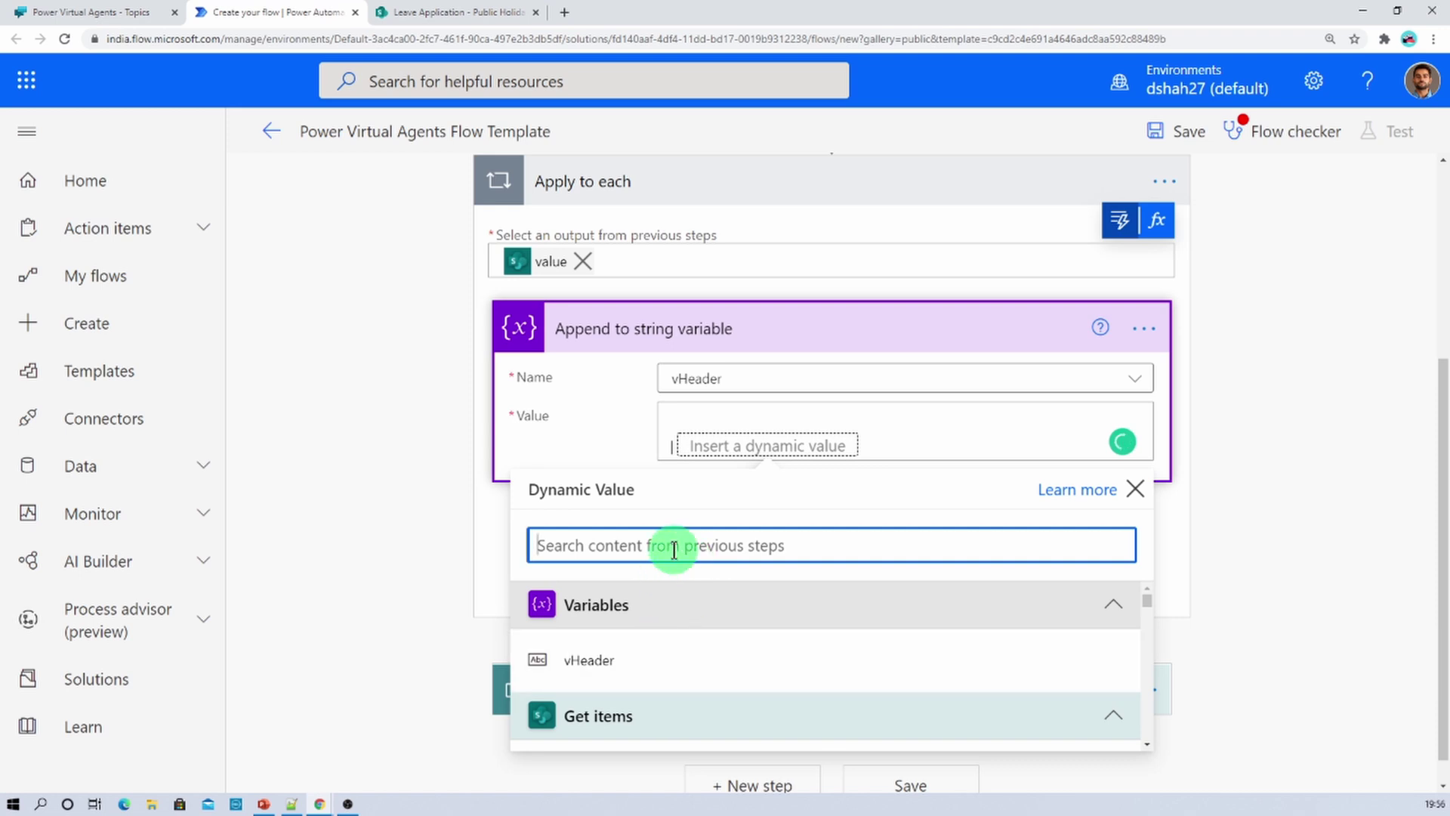
pyautogui.write('tit')
pyautogui.click(672, 659)
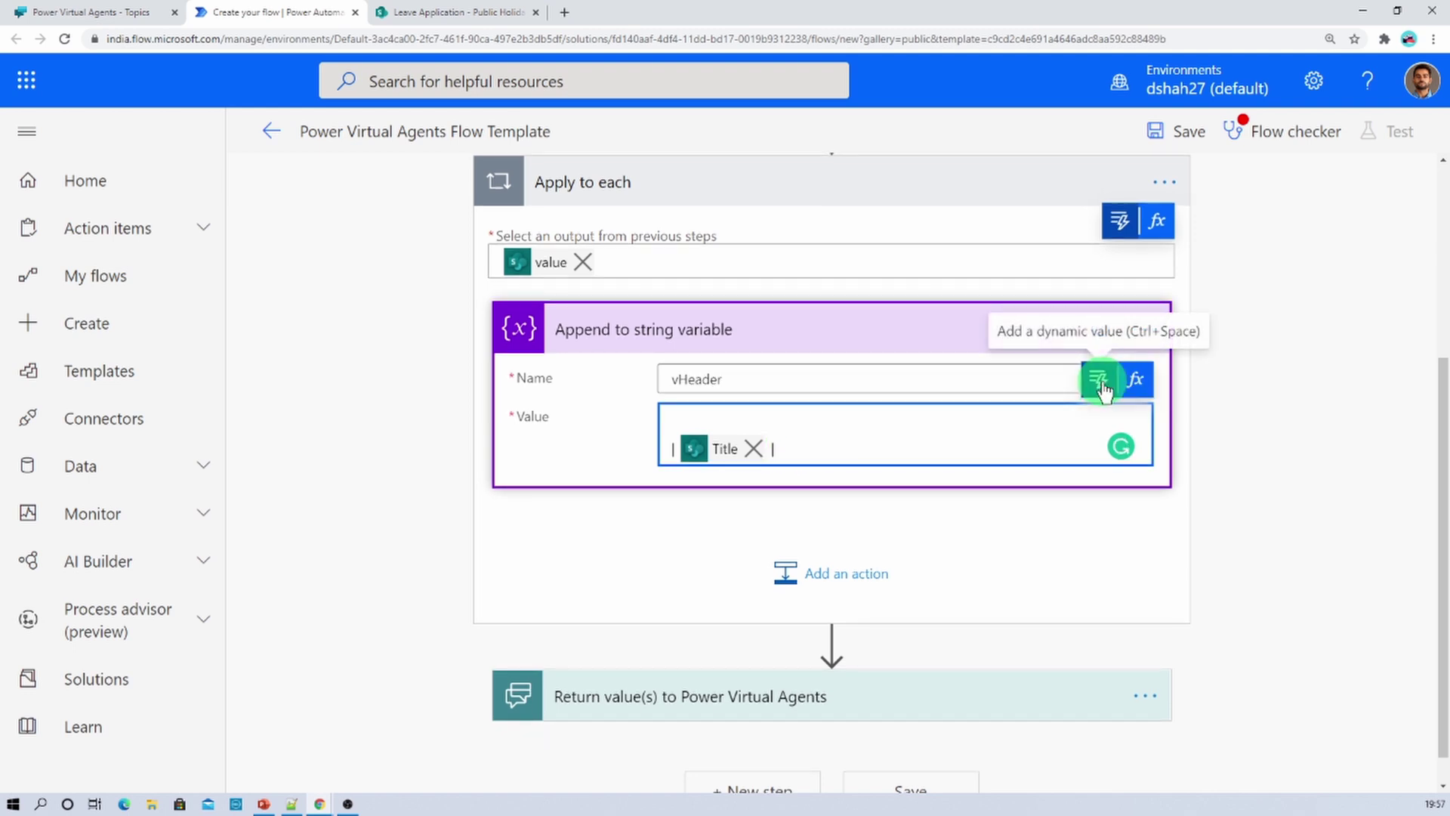
# - Complete the appended table row with the Date dynamic value after the second "|" and a closing "|"
pyautogui.click(1101, 387)
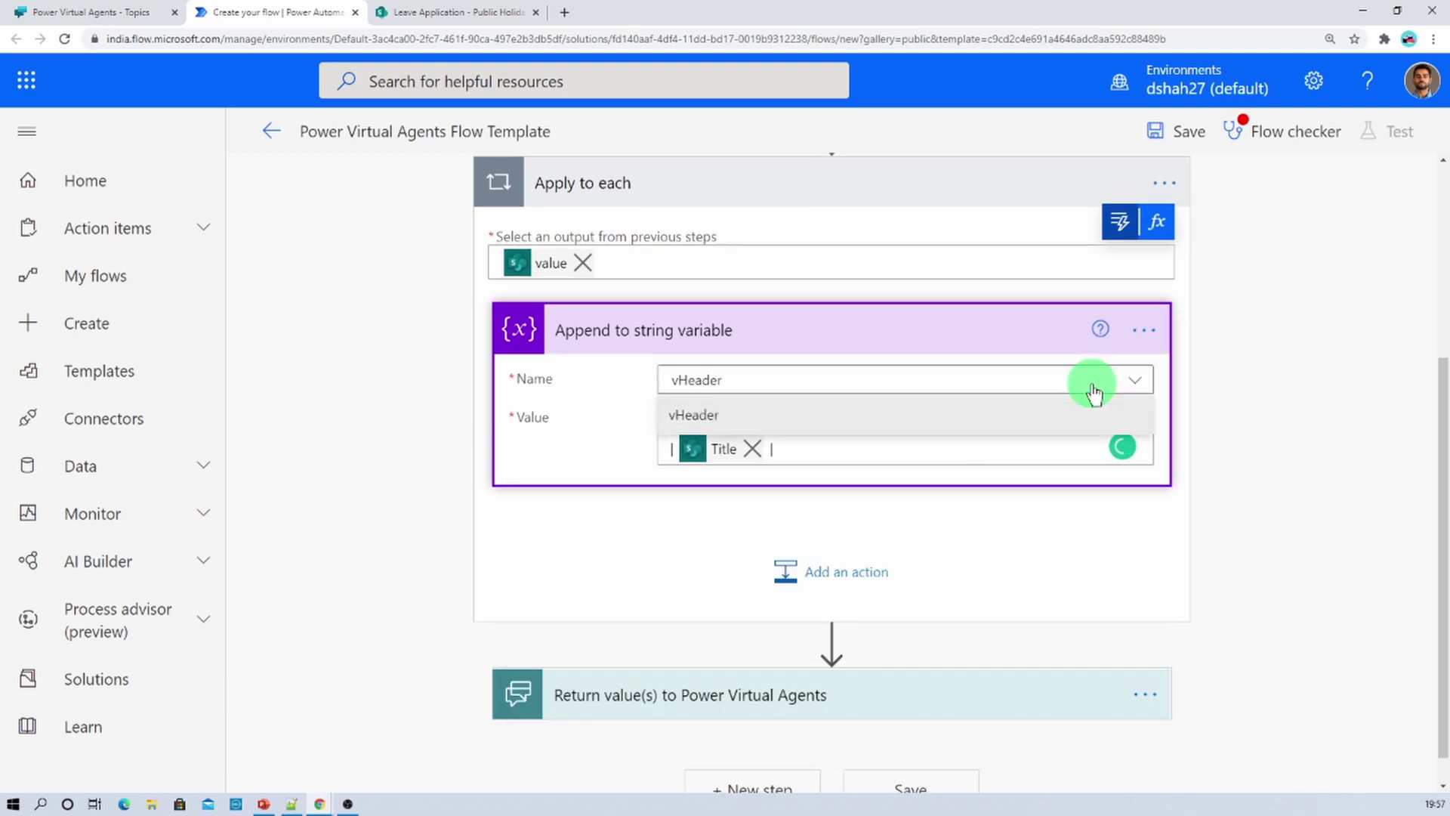
pyautogui.click(933, 448)
pyautogui.write('date')
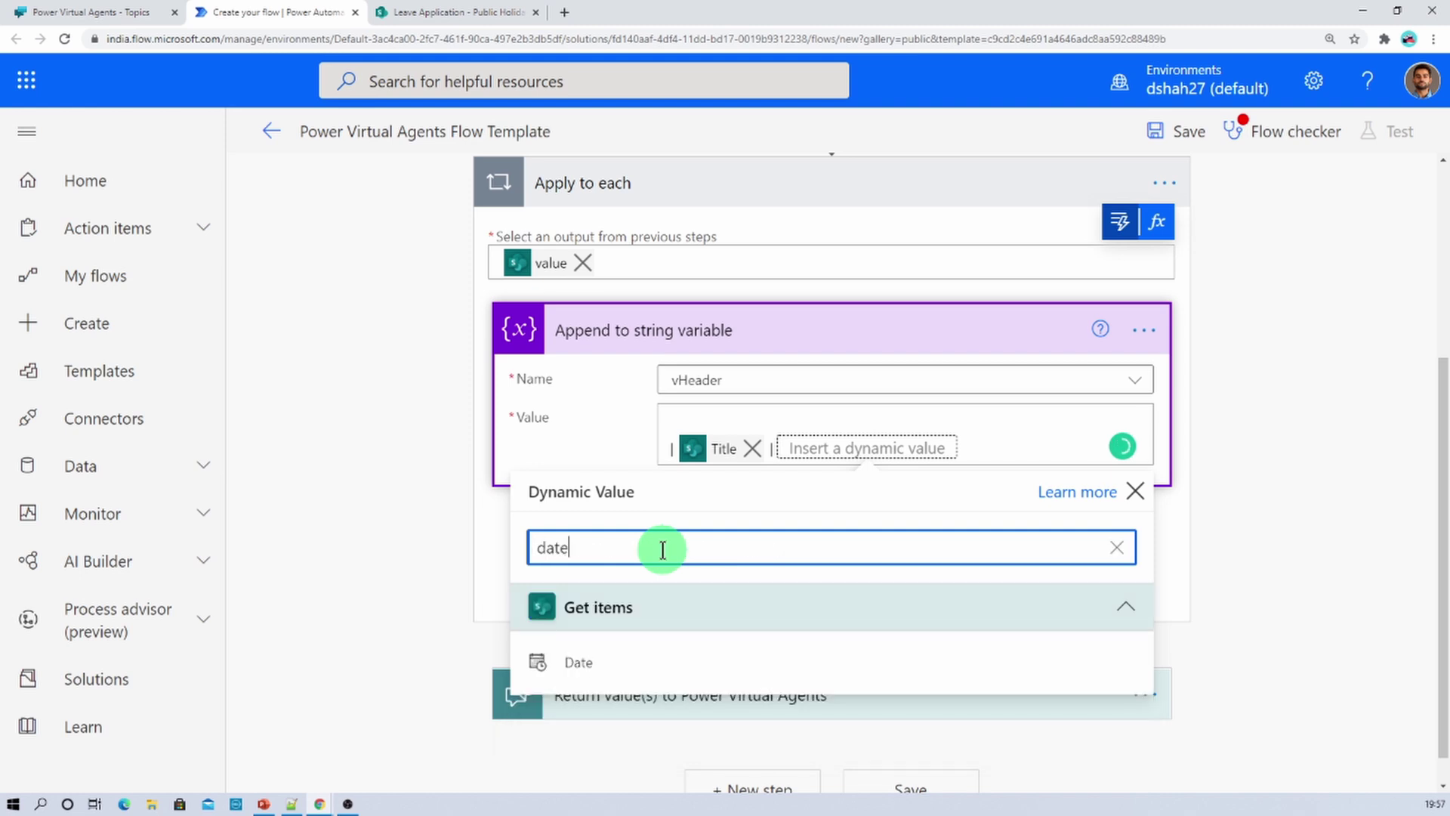
pyautogui.click(658, 677)
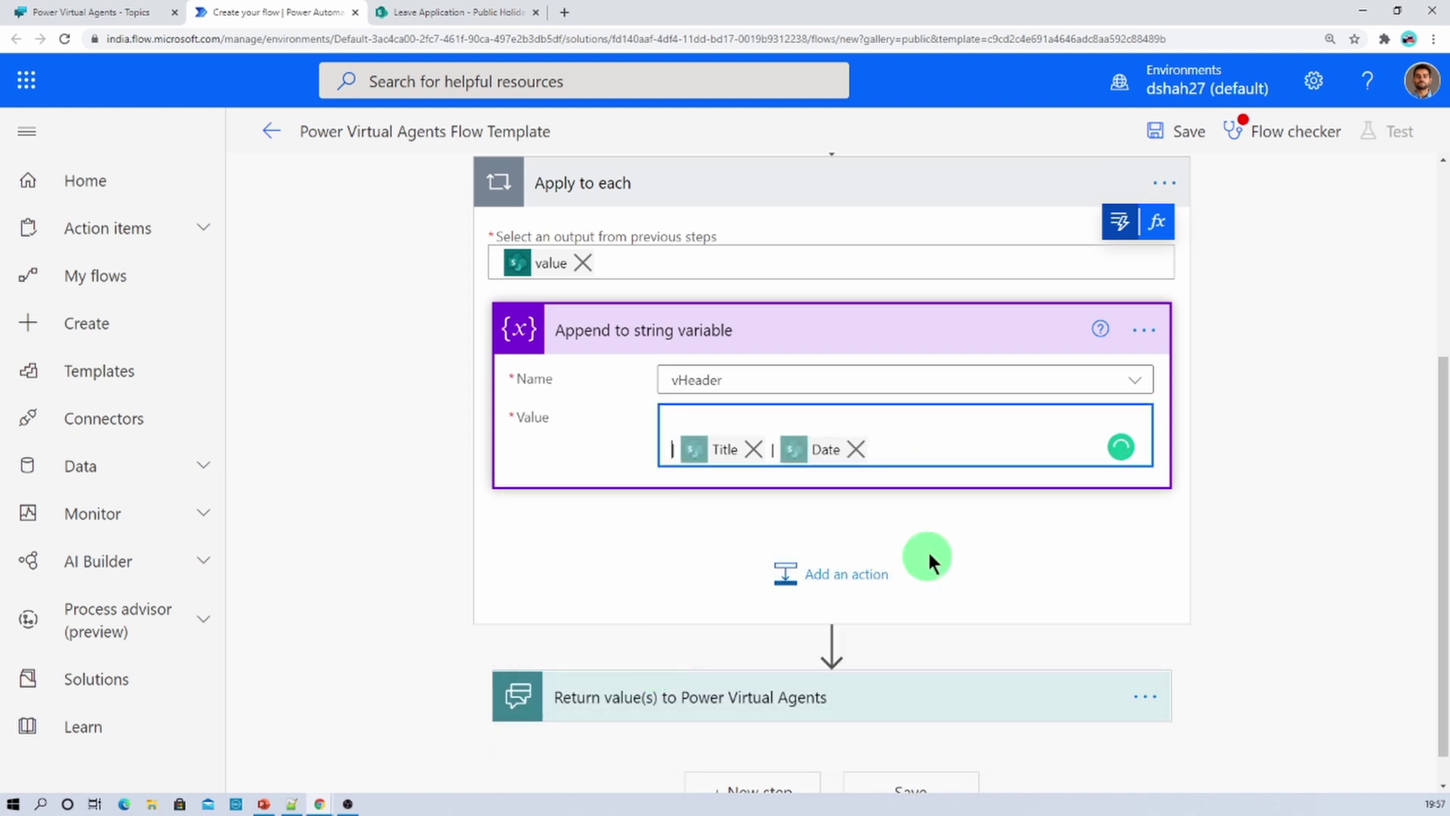
pyautogui.click(893, 456)
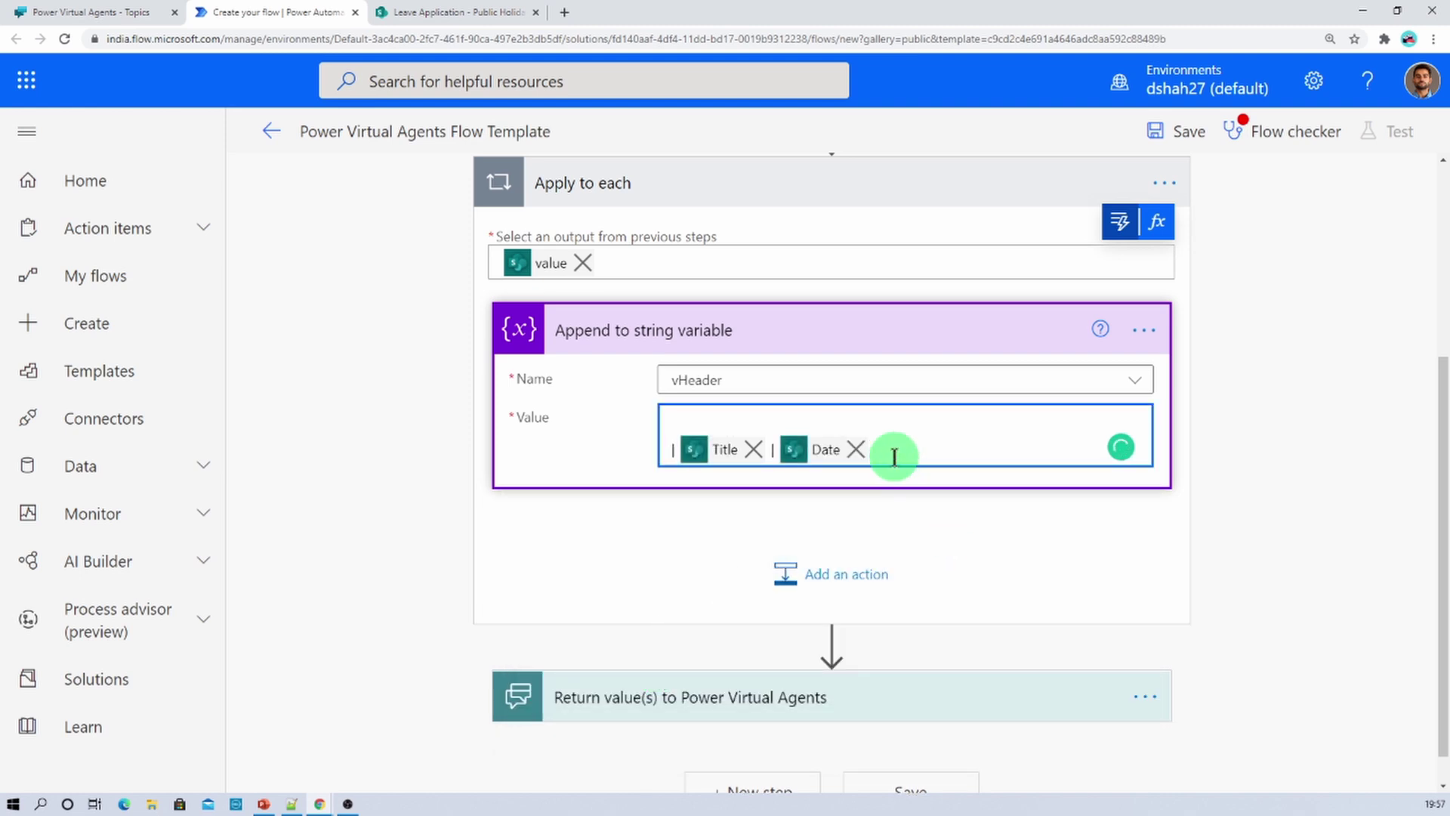
pyautogui.click(1253, 454)
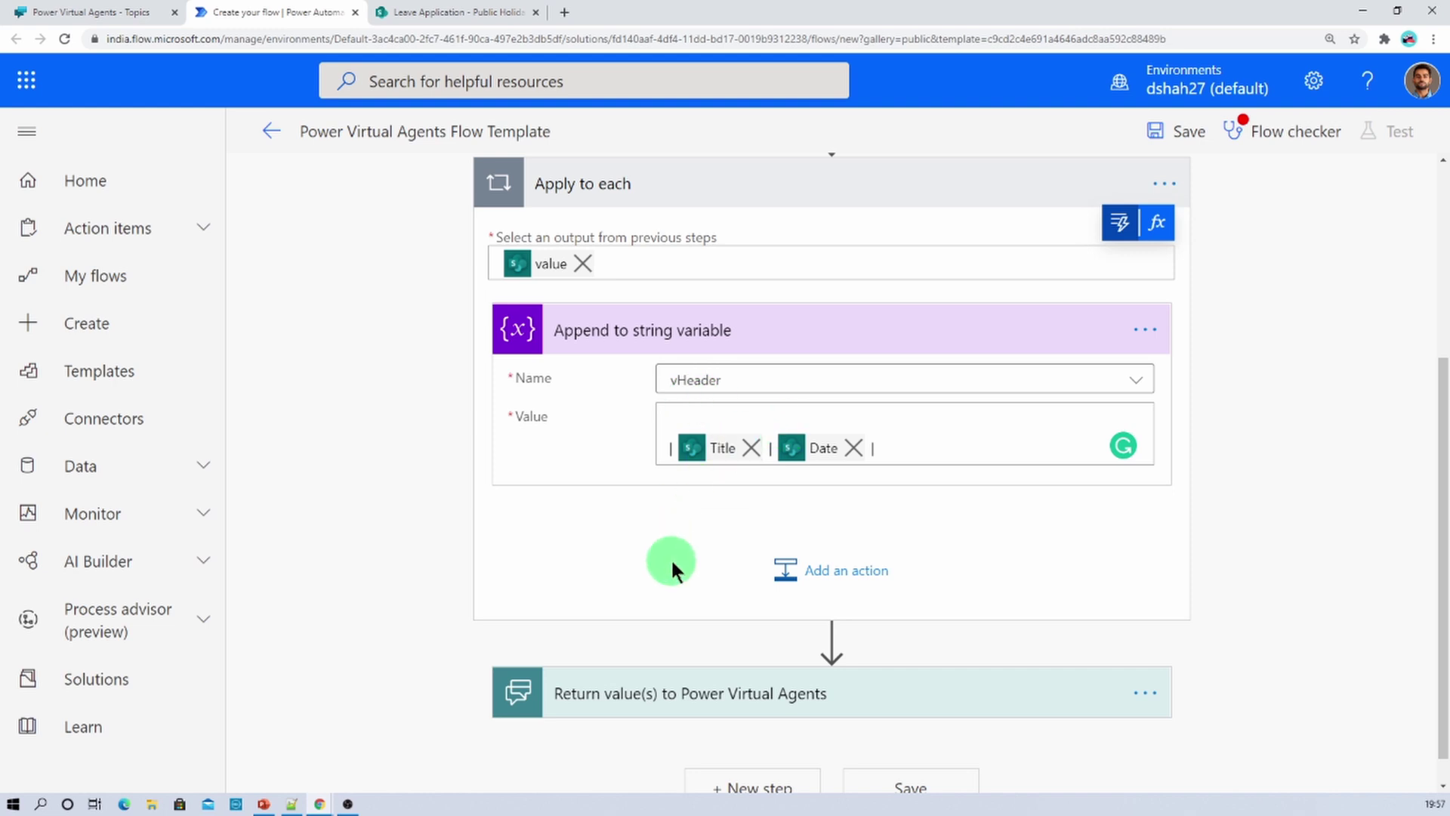
# - Add a Text output named vResponse to the Return value(s) to Power Virtual Agents action, with the vHeader variable as its value
pyautogui.click(663, 695)
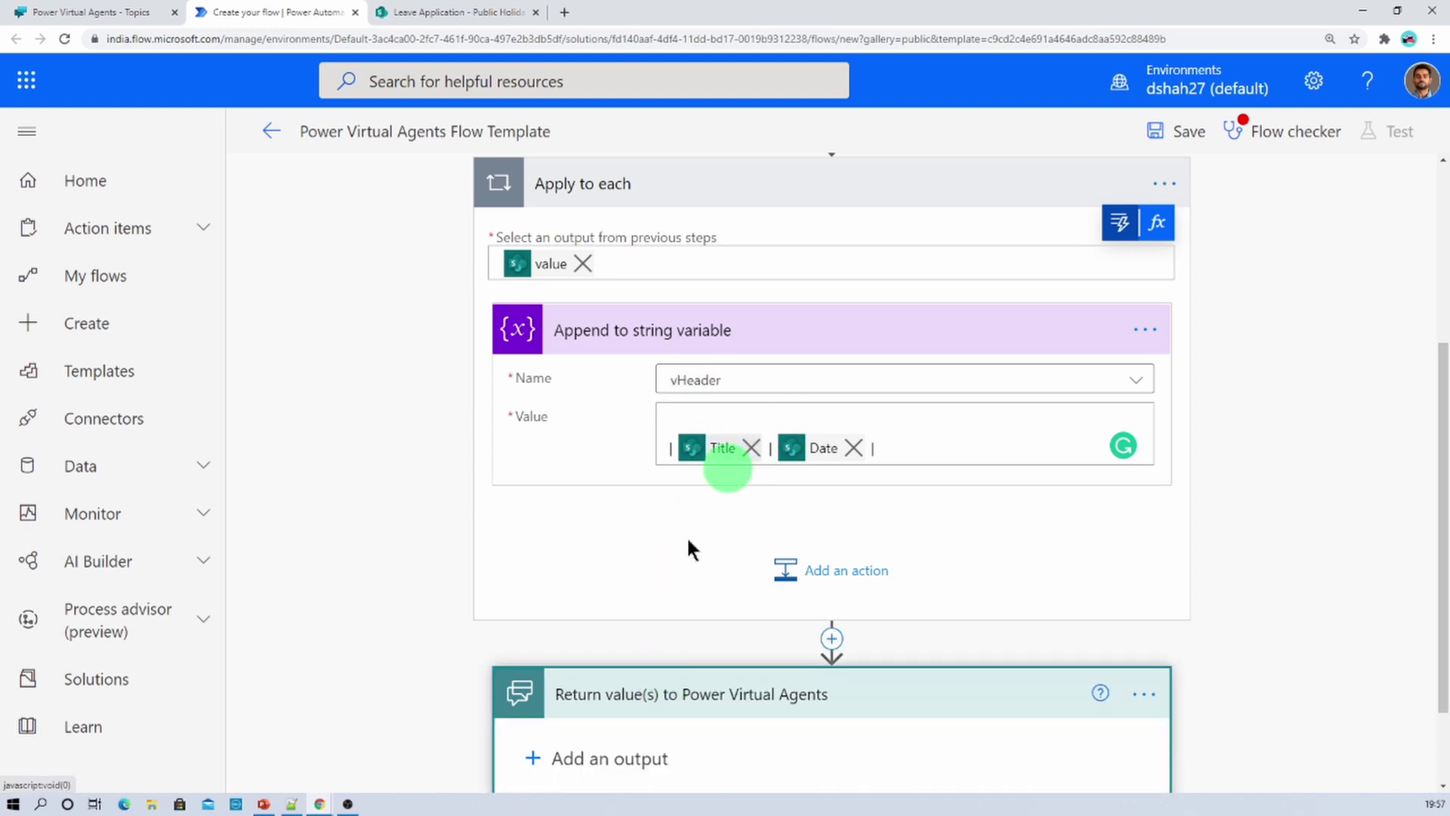
pyautogui.scroll(-2, 642, 566)
pyautogui.click(532, 642)
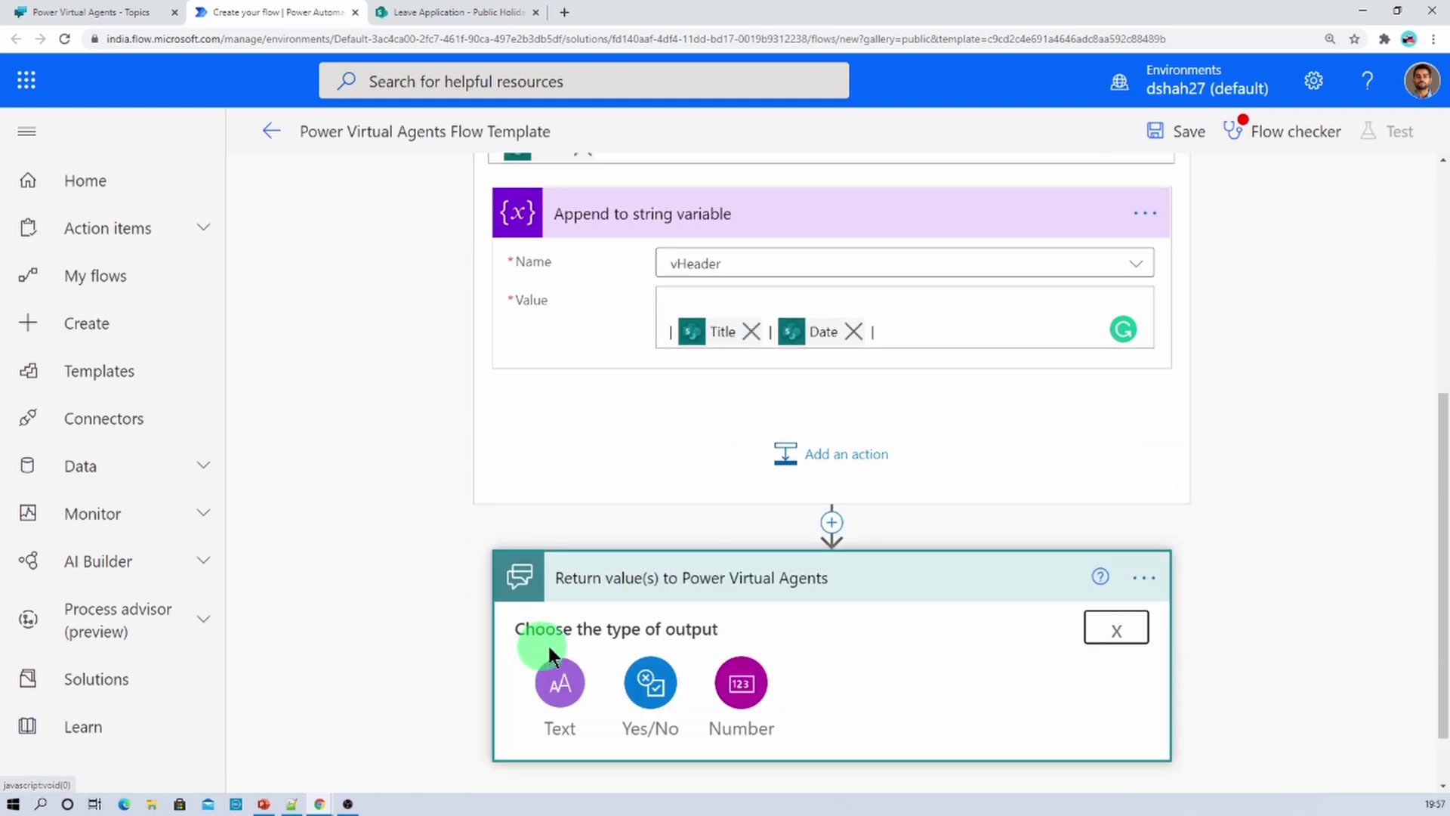
pyautogui.click(560, 689)
pyautogui.click(595, 641)
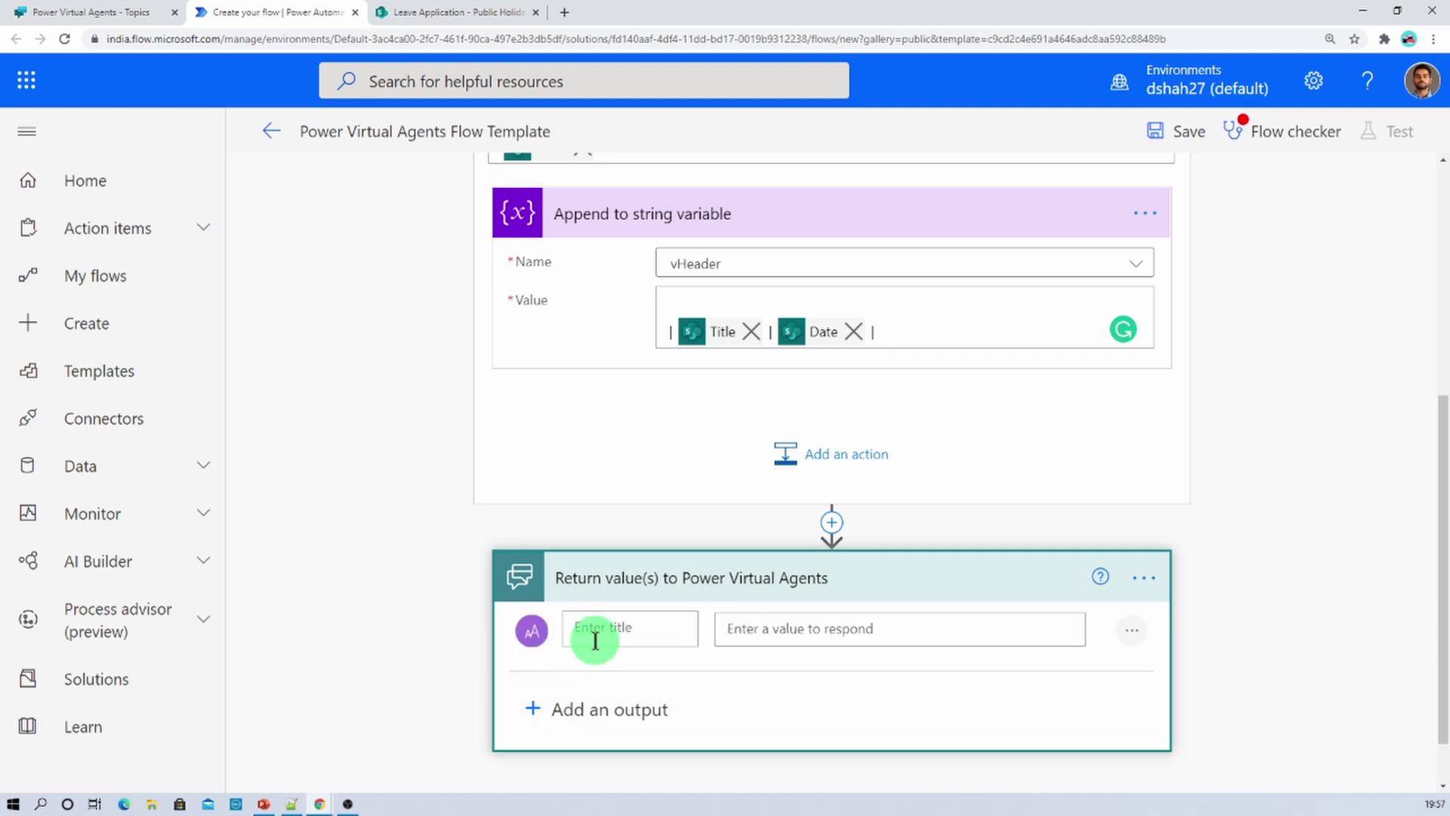
pyautogui.write('vResponse')
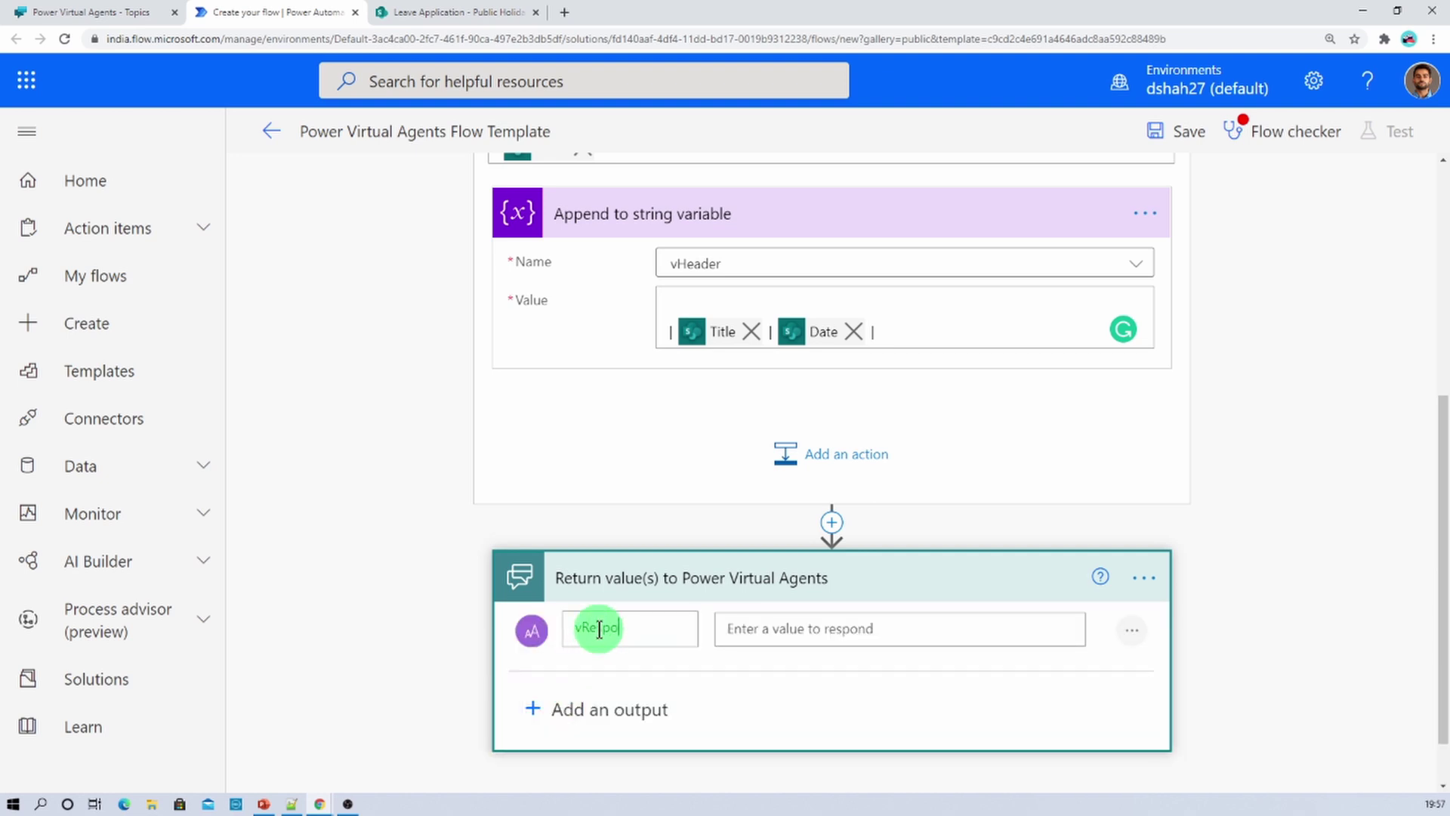
pyautogui.click(802, 629)
pyautogui.scroll(-4, 1297, 660)
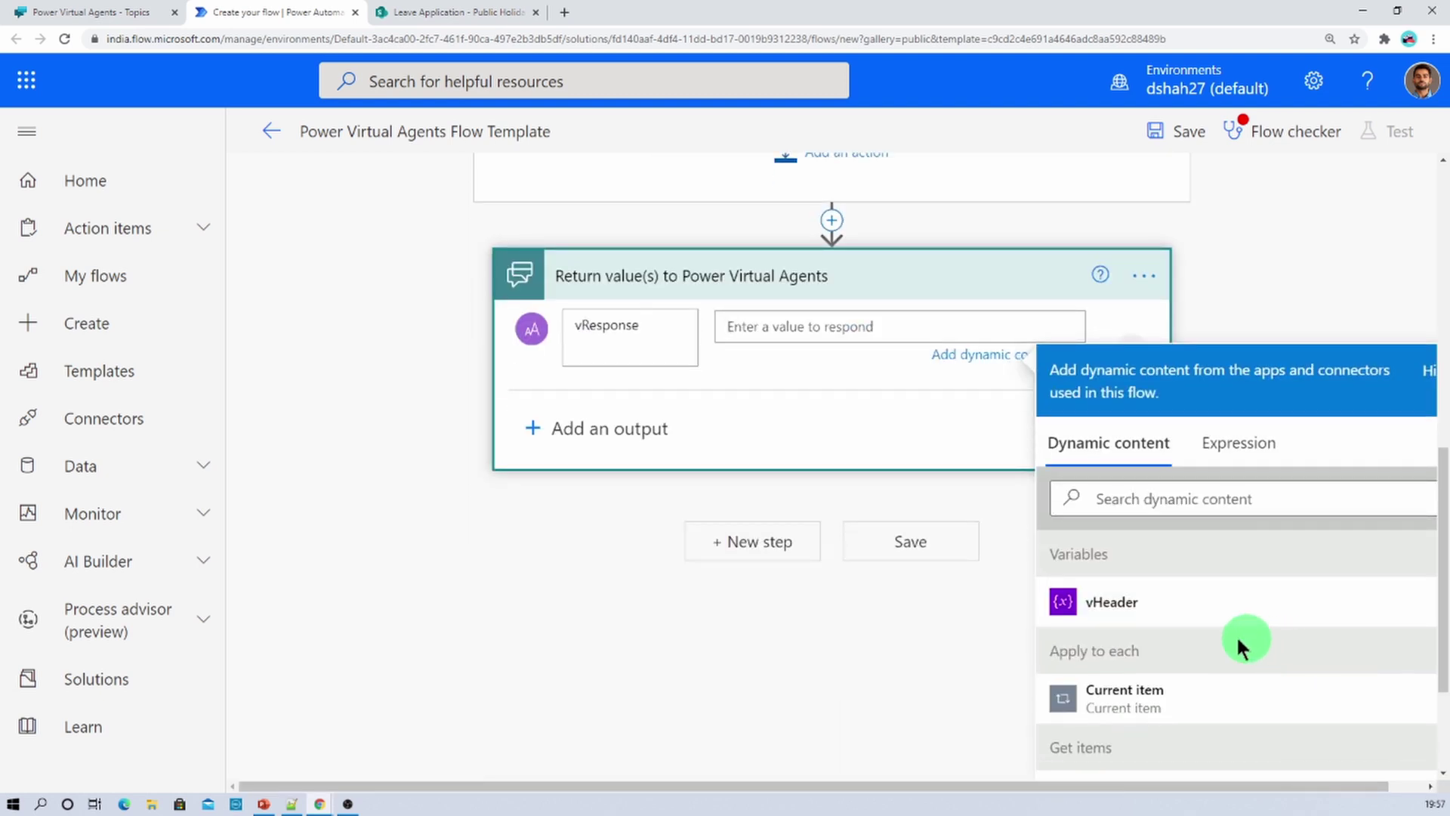
pyautogui.click(1150, 613)
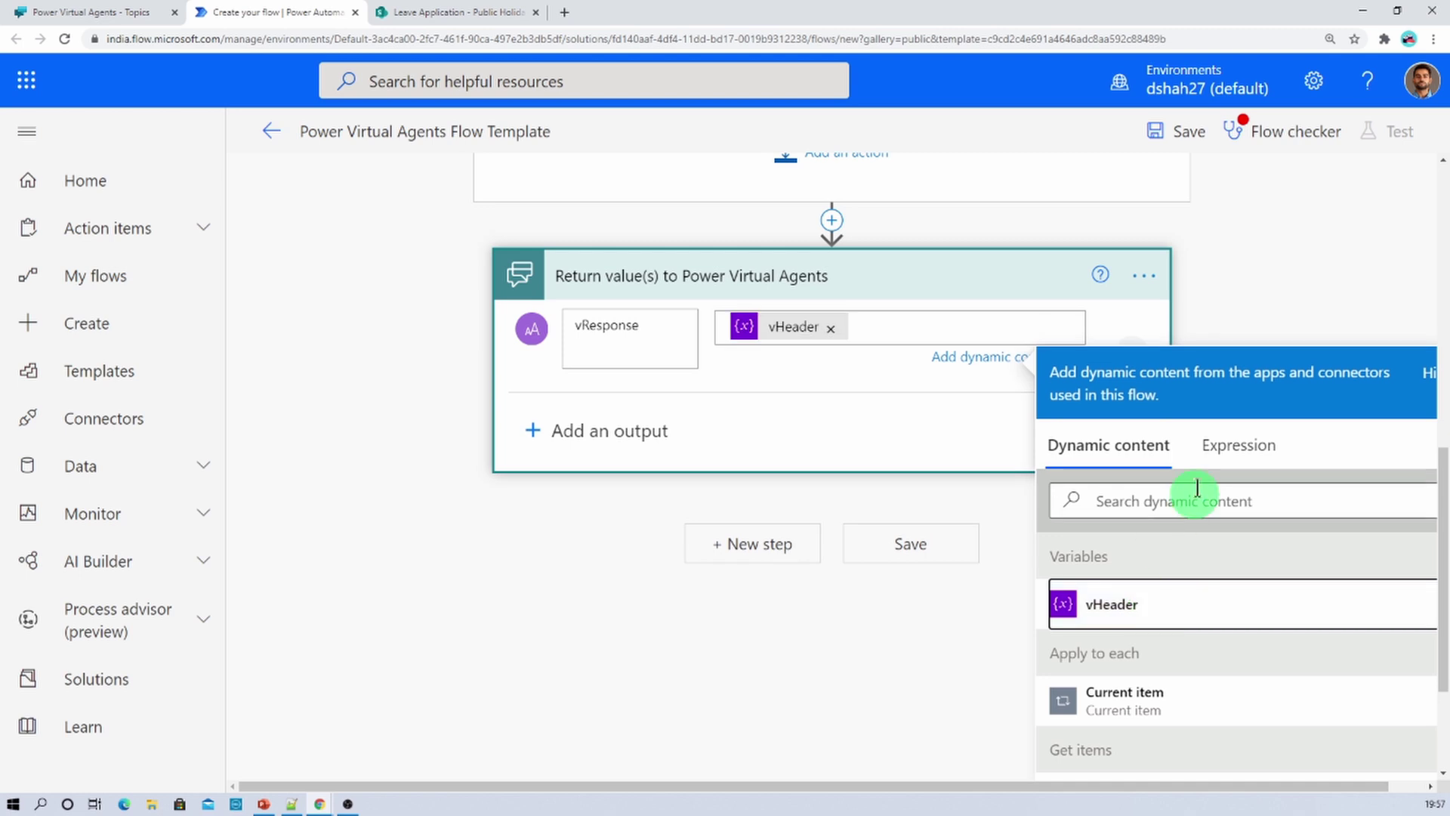
# - Rename the flow as Table Response and save it
pyautogui.click(501, 131)
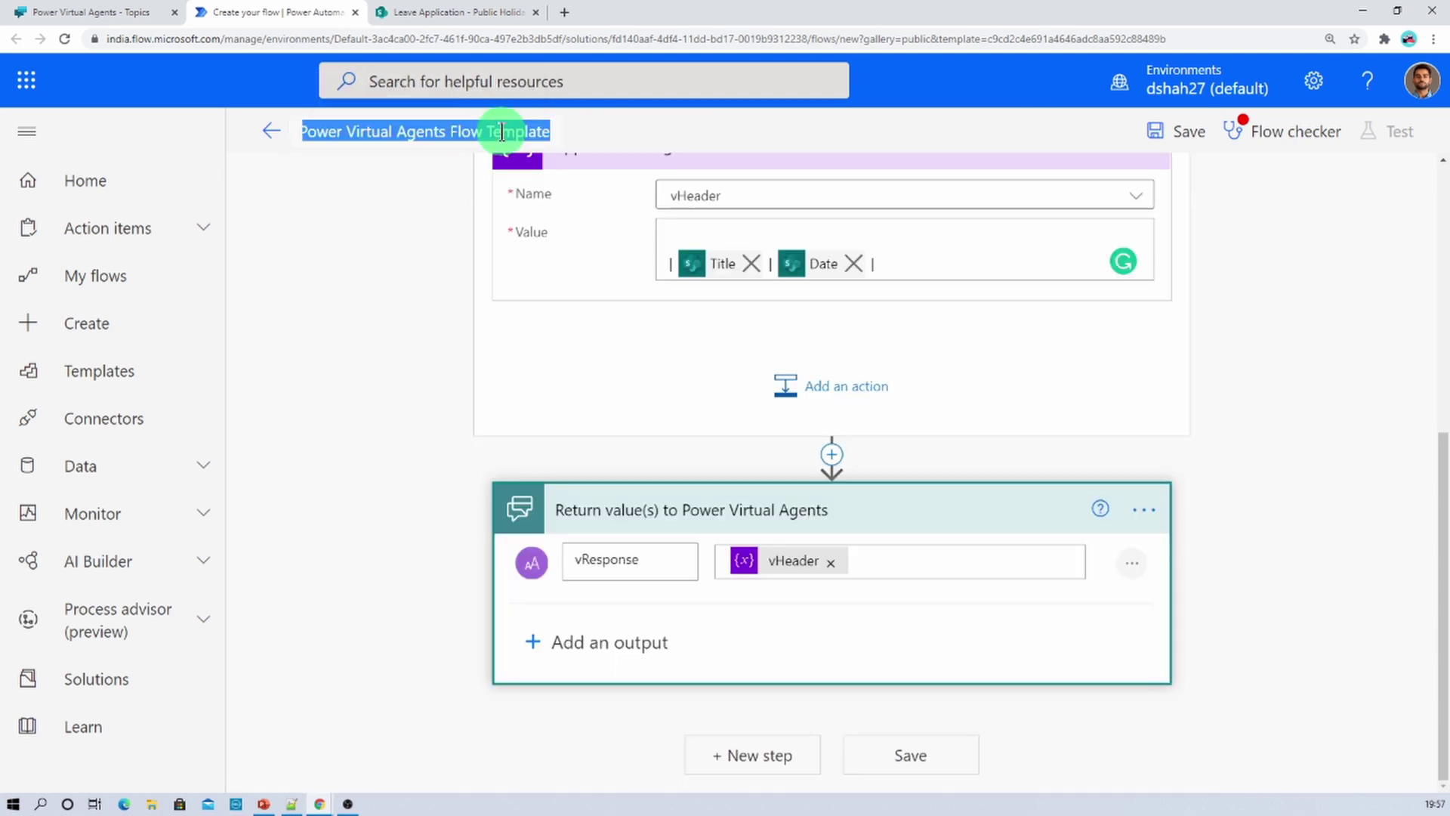
pyautogui.write('T')
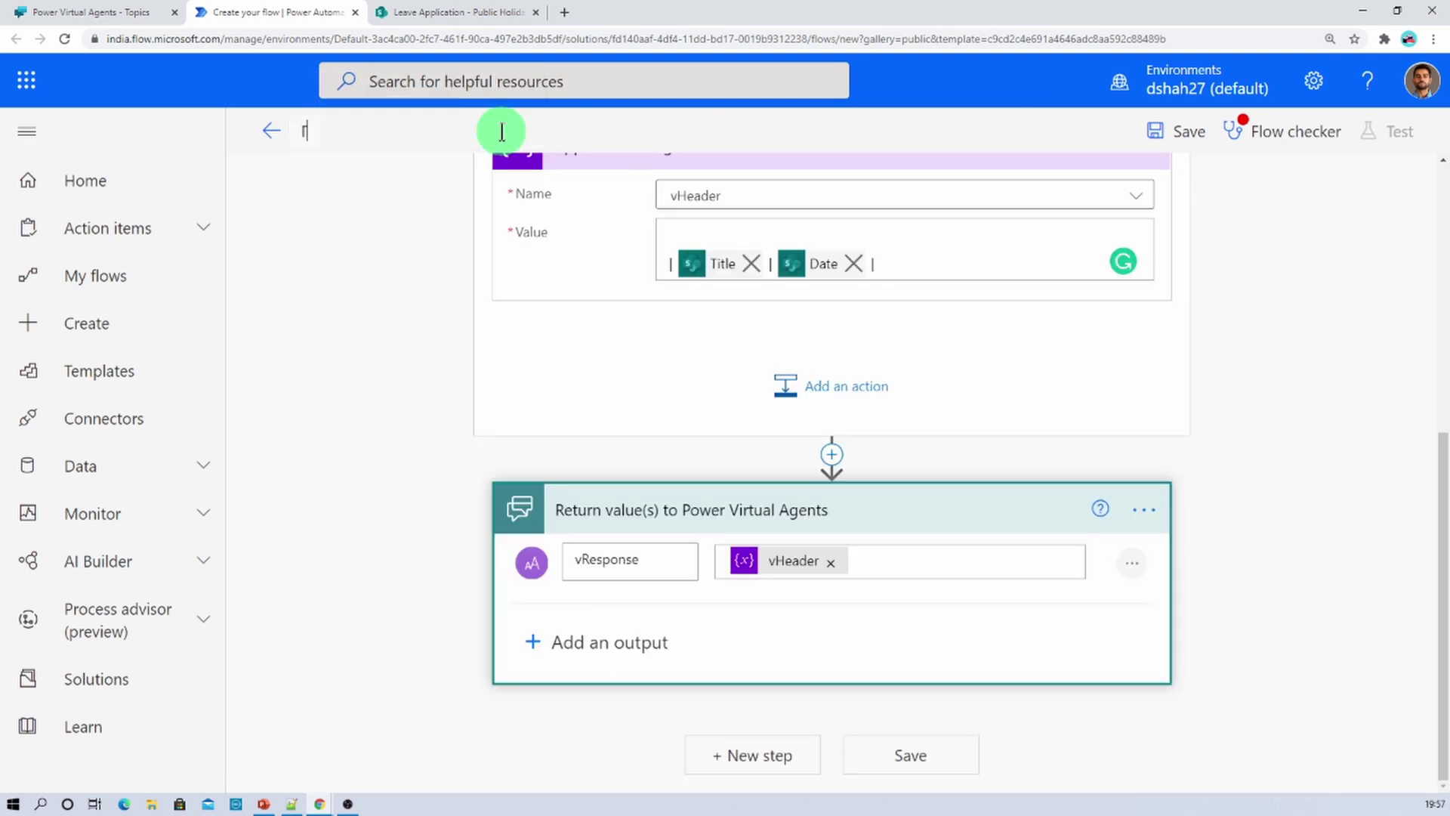
pyautogui.write('able Response')
pyautogui.click(1172, 136)
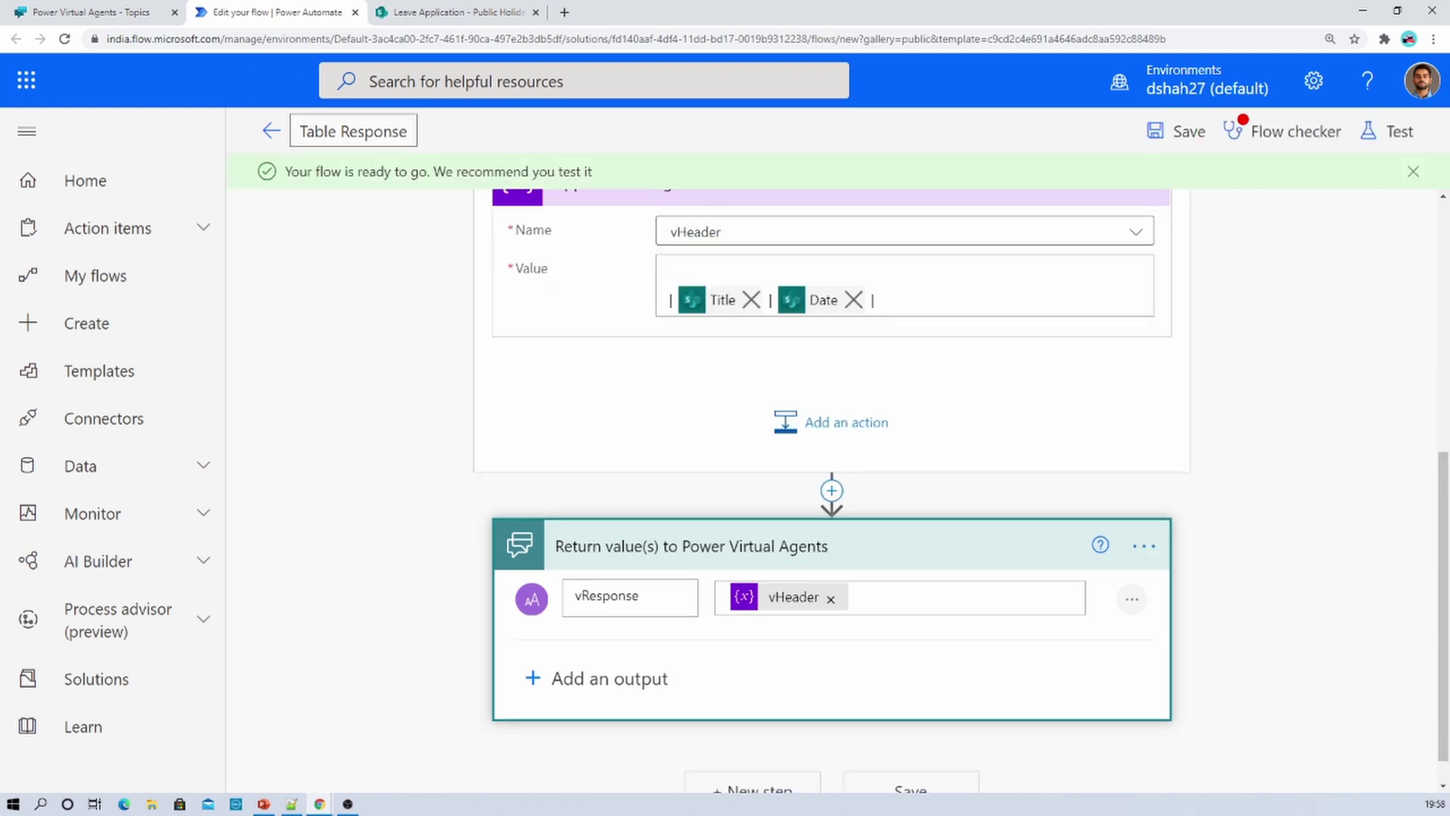
# - Switch to the Power Virtual Agents List Holidays topic and add an action calling the Table Response flow below the trigger phrases
pyautogui.click(125, 21)
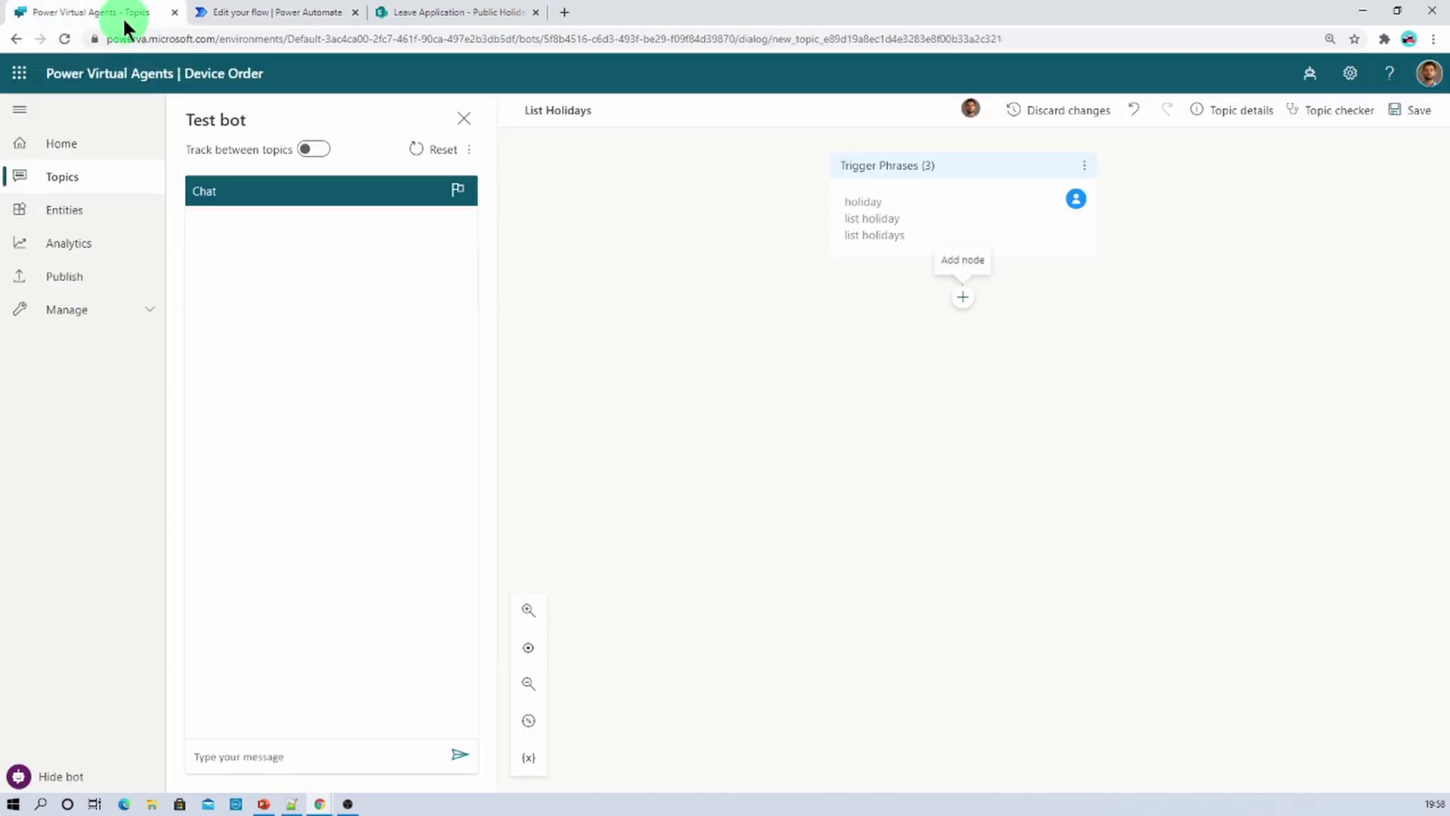
pyautogui.click(962, 296)
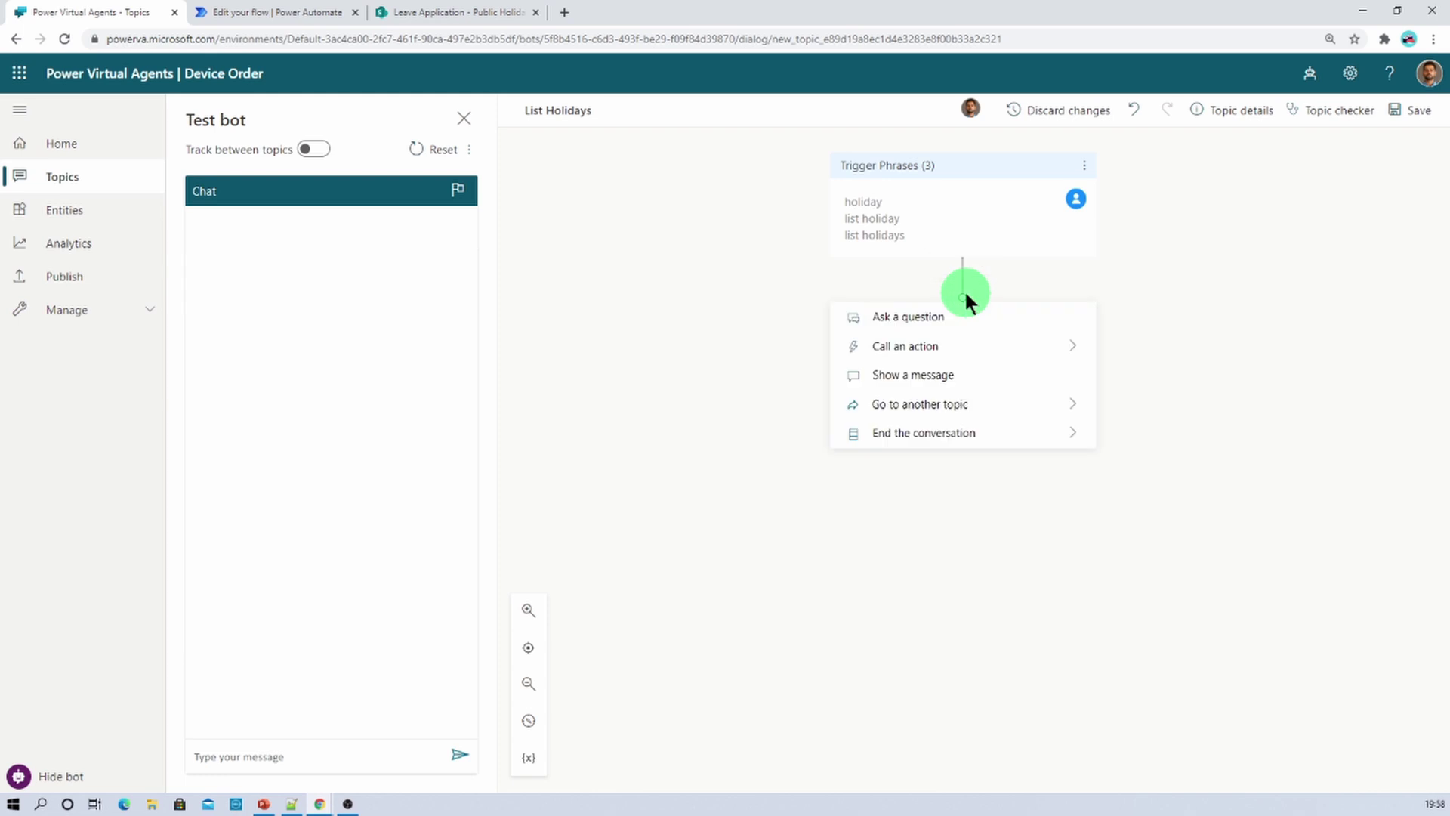
pyautogui.click(1077, 349)
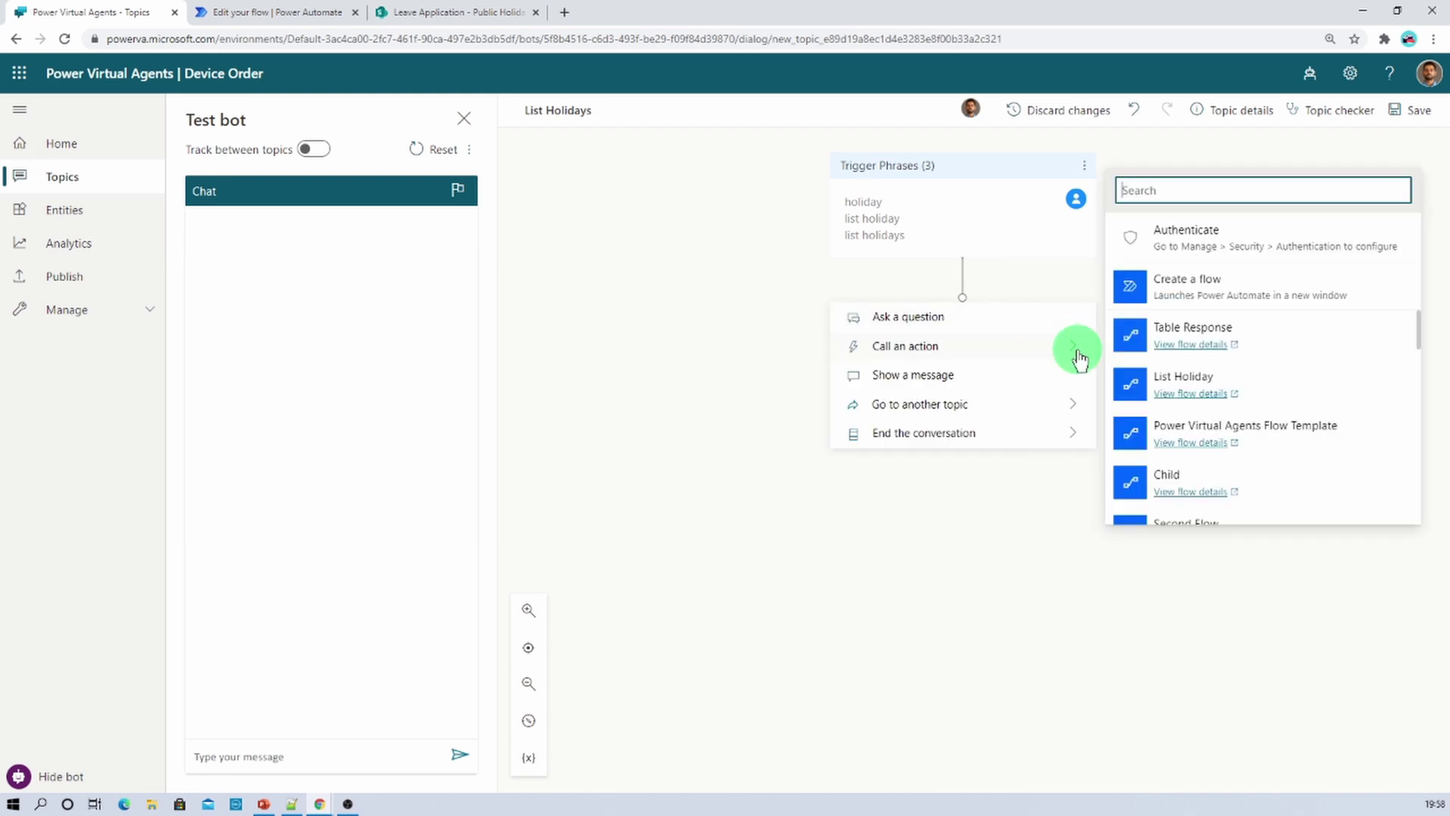
pyautogui.click(1180, 330)
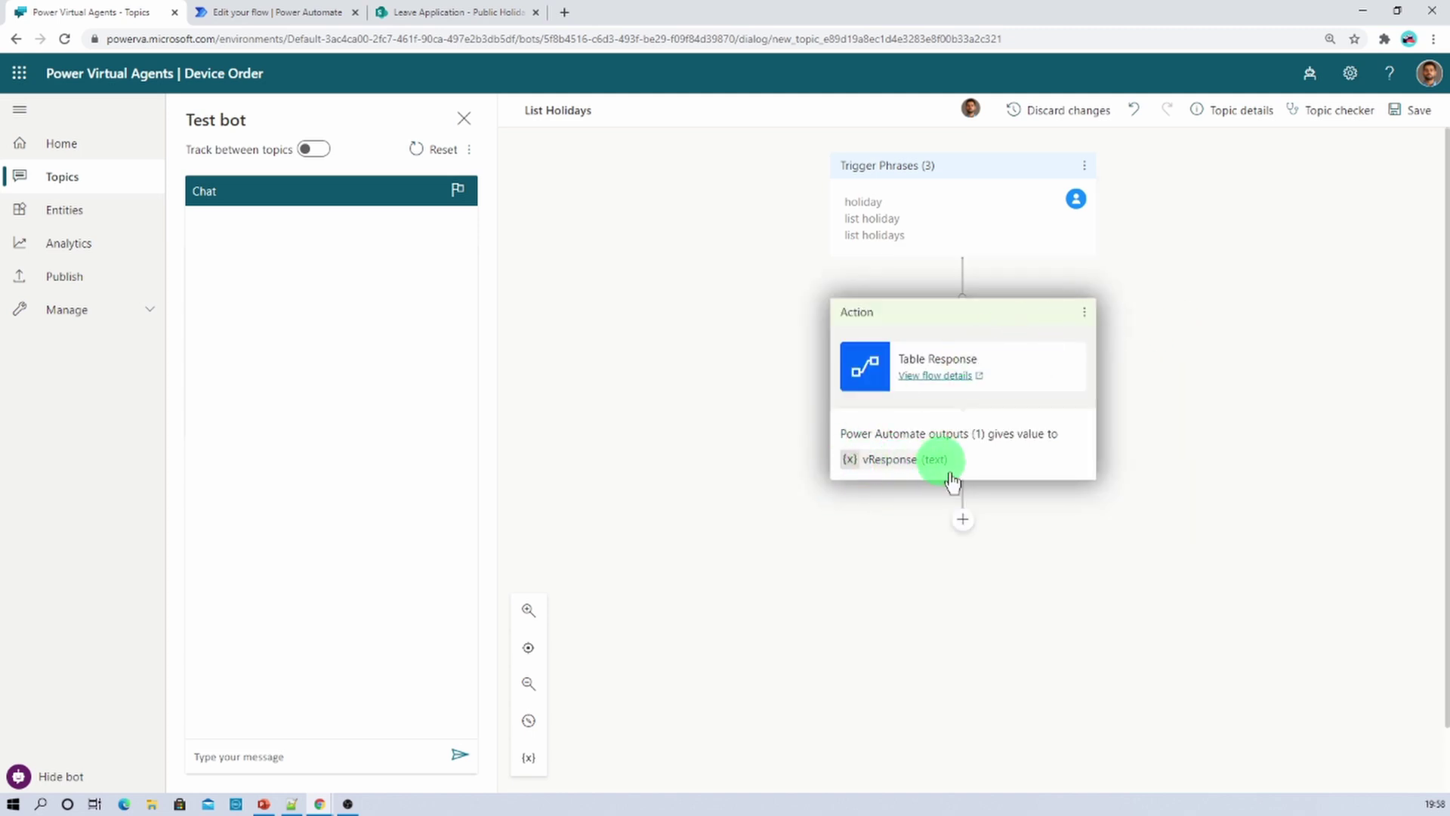
# - Add a message node after the Table Response action that shows the vResponse variable, and save the topic
pyautogui.click(962, 519)
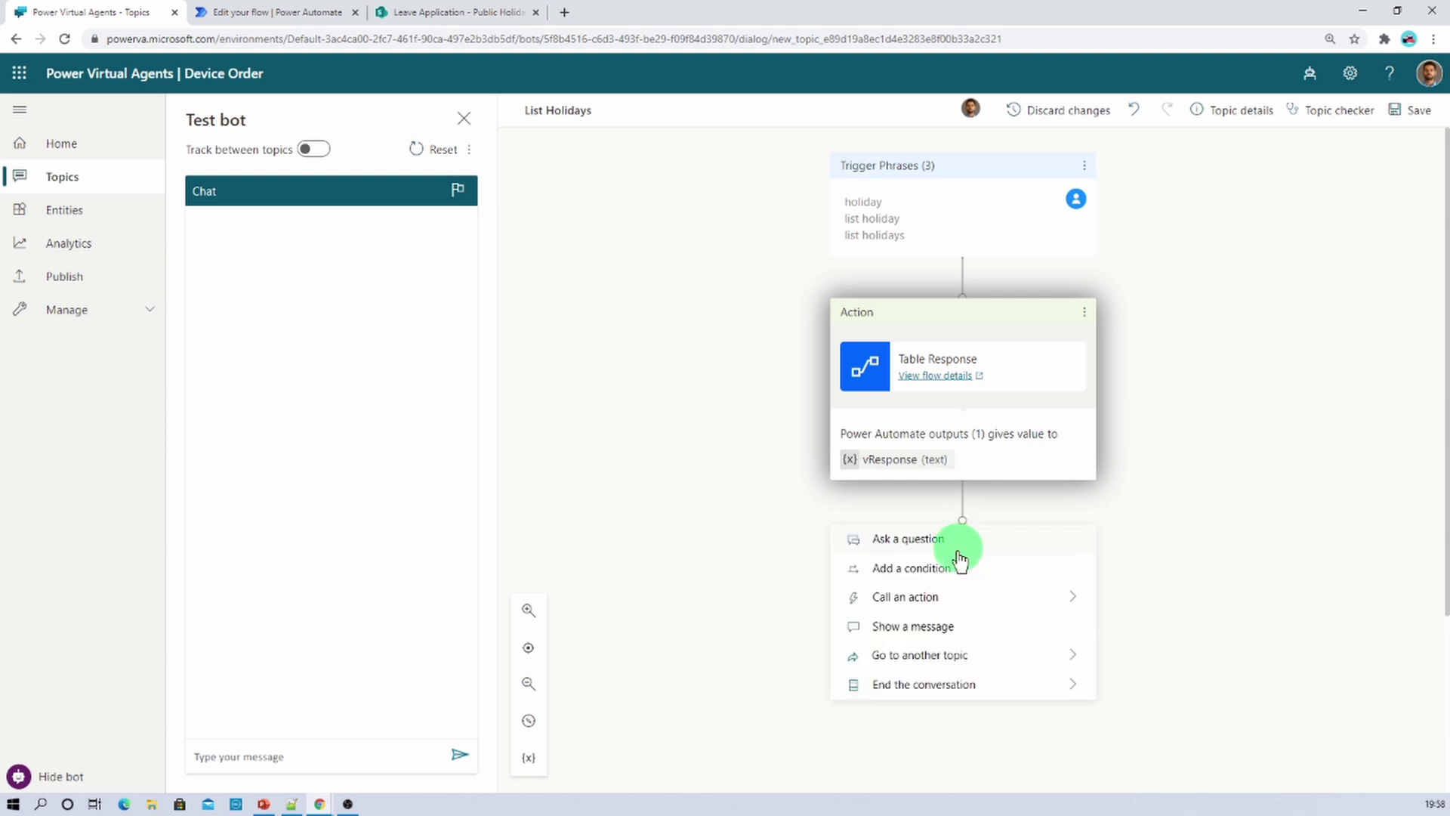
pyautogui.click(955, 633)
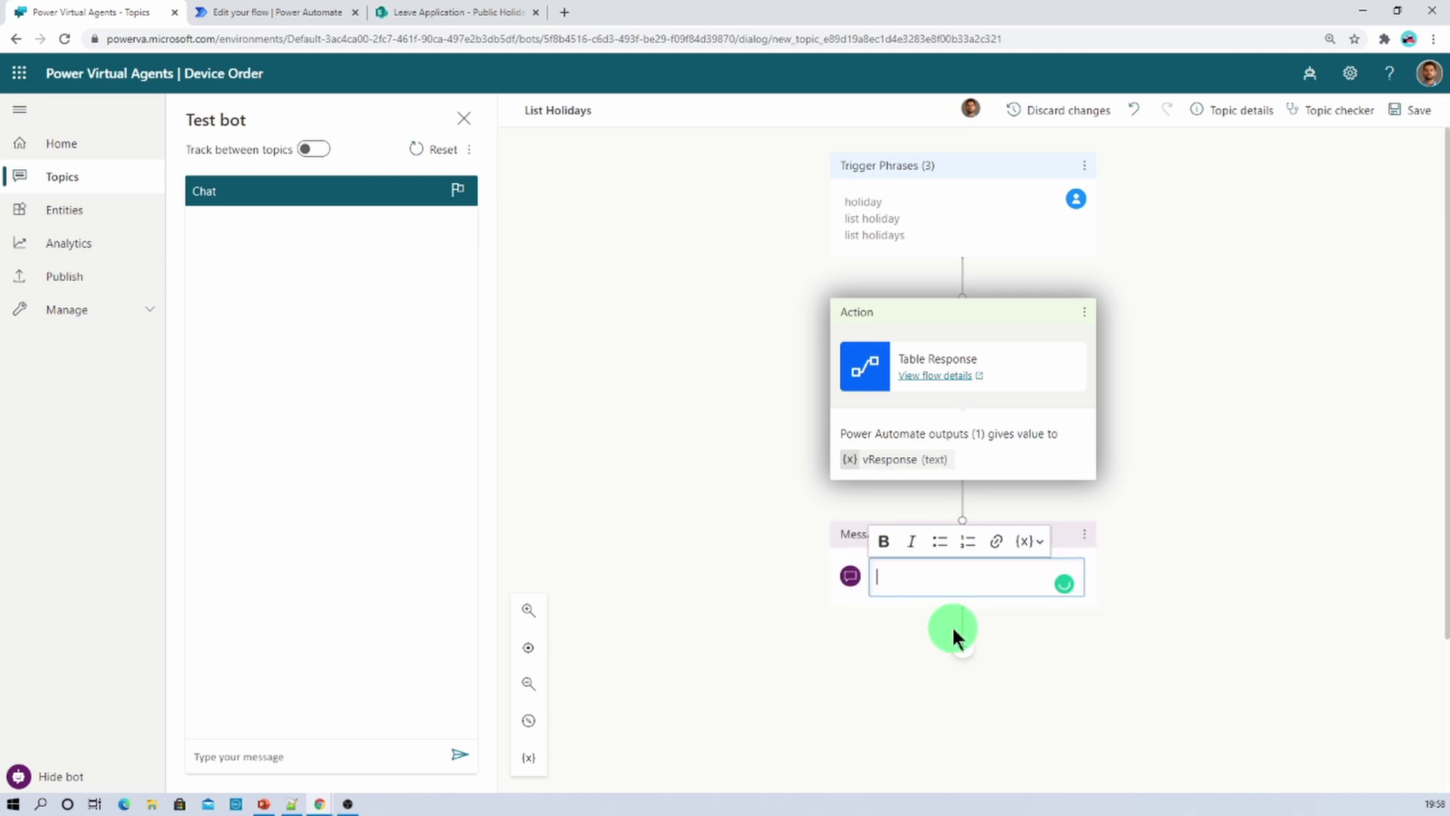
pyautogui.click(1037, 541)
pyautogui.click(1036, 564)
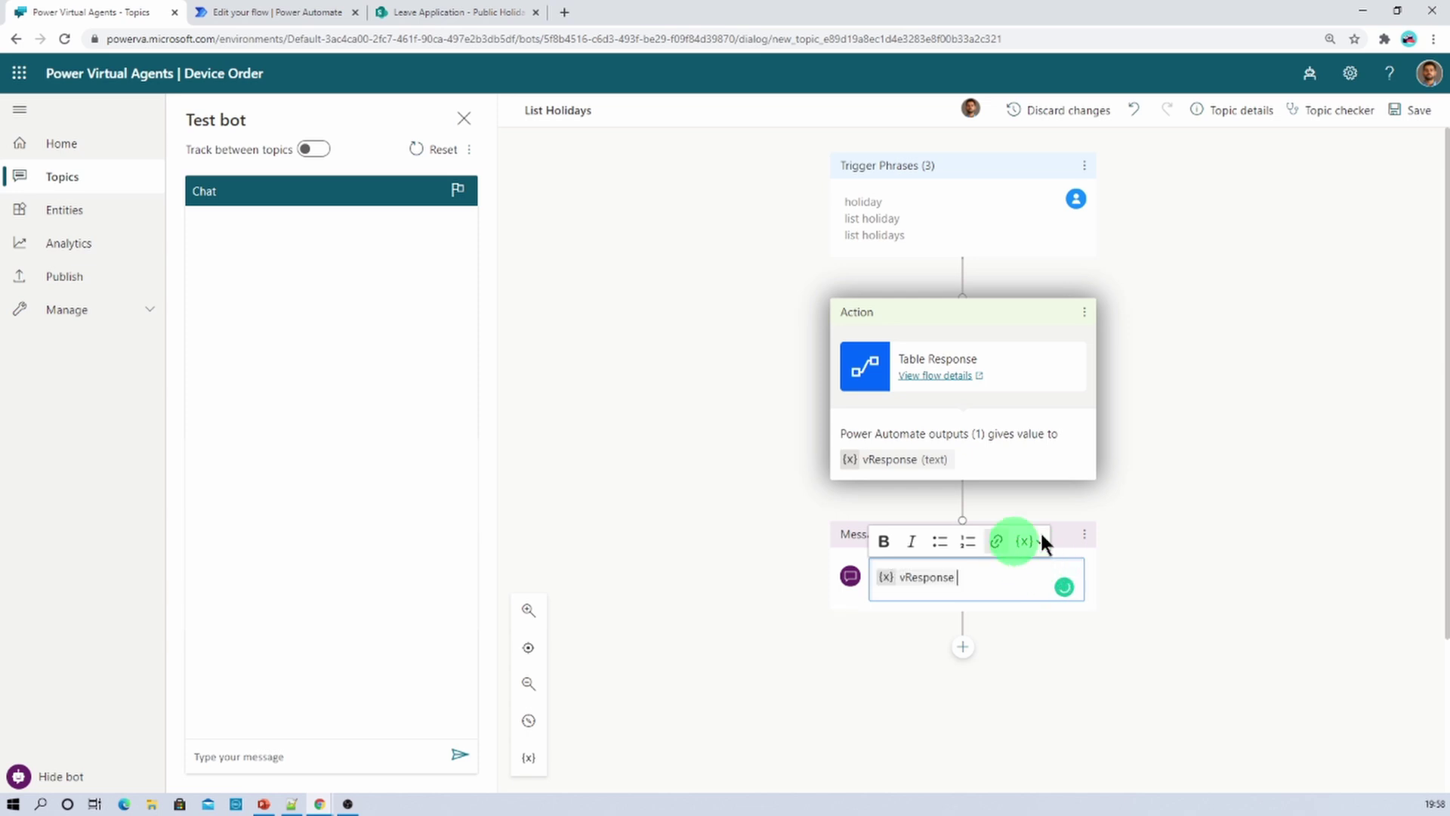
pyautogui.click(1423, 120)
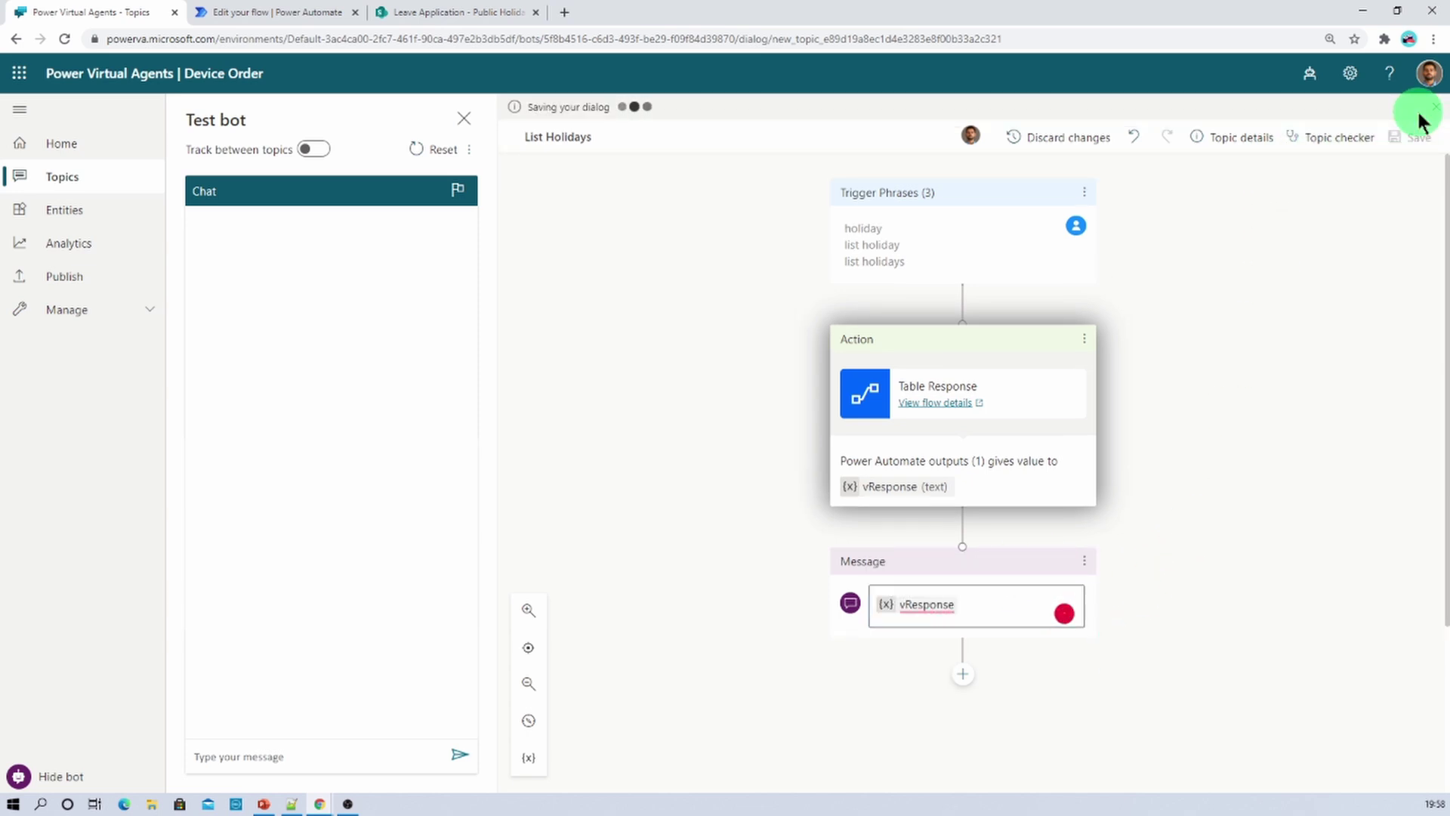
# - Test the List Holidays topic by sending the message "holiday" in the test bot chat
pyautogui.click(347, 754)
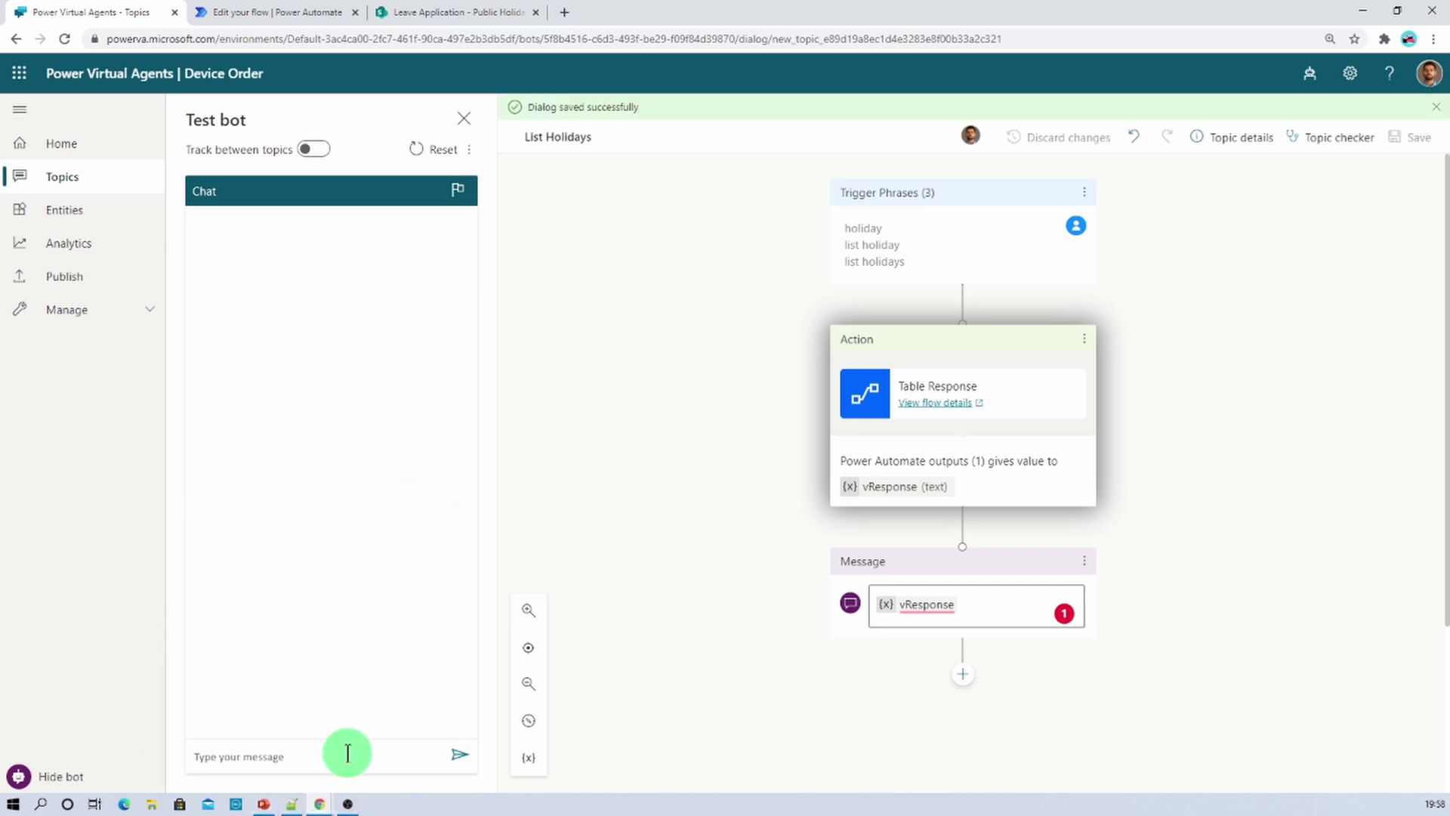
pyautogui.write('holiday')
pyautogui.press('Return')
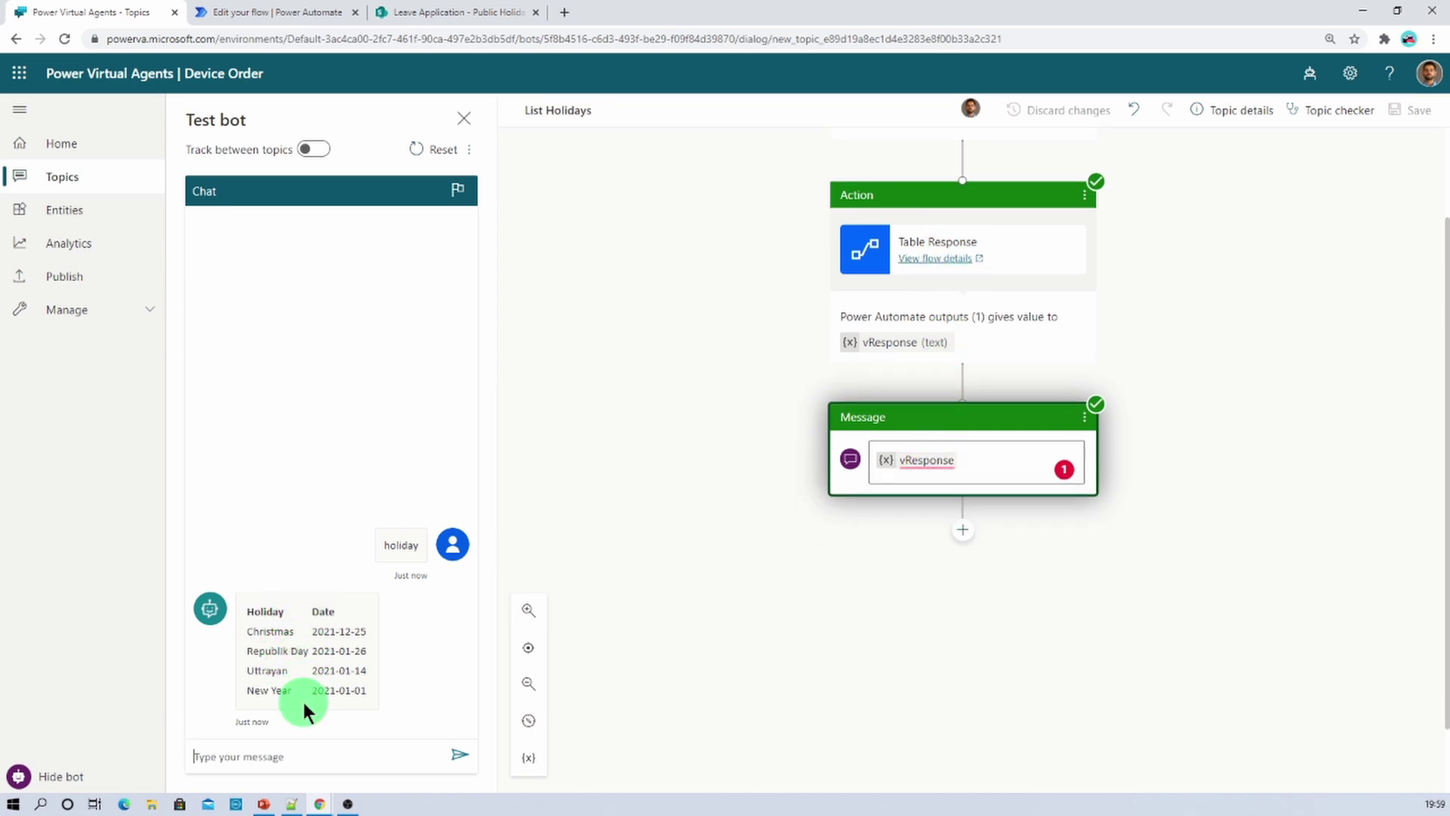
# - Switch to Power Automate, leave the flow editor and open the latest run from the Table Response flow's run history
pyautogui.click(287, 12)
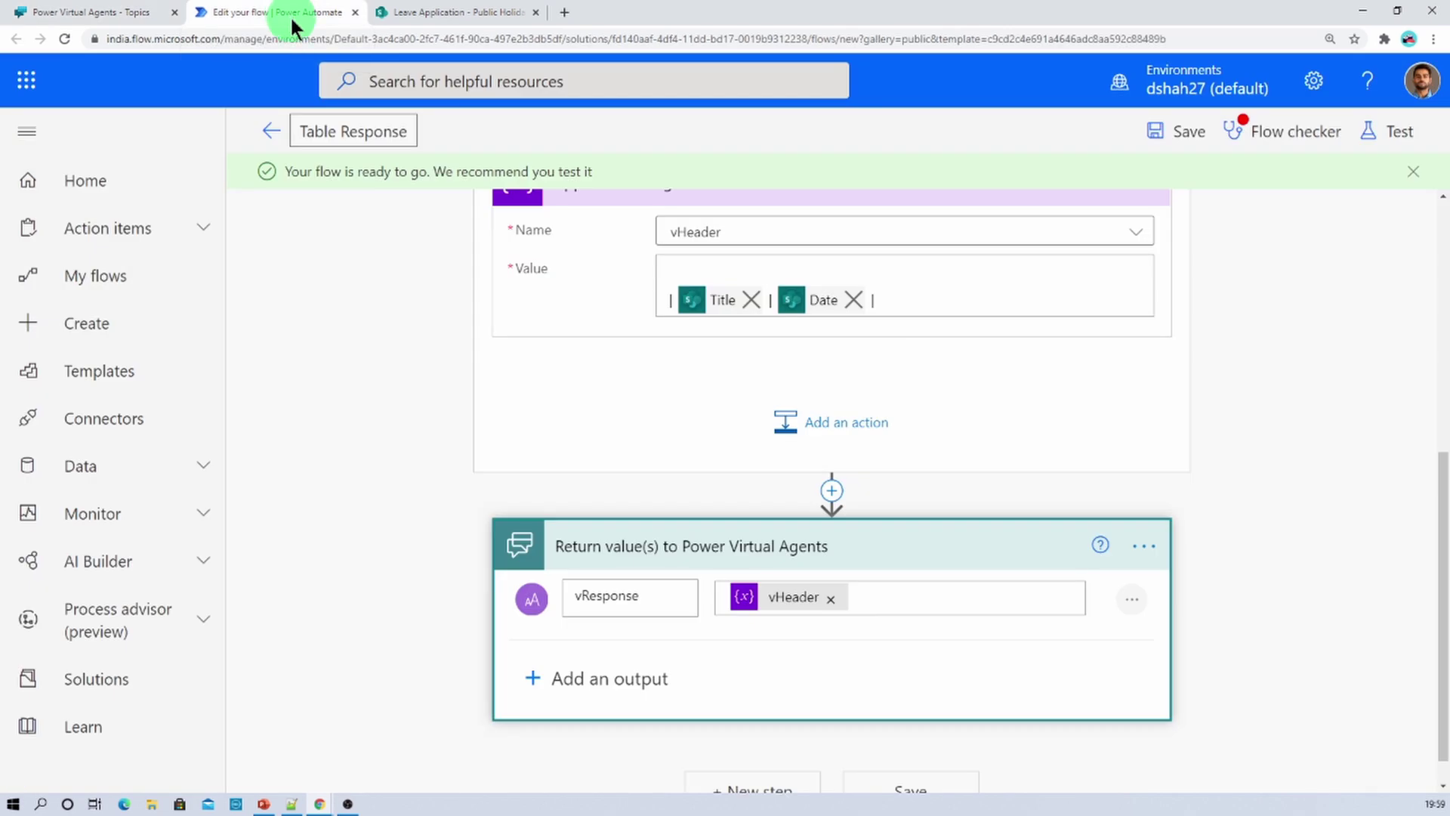
pyautogui.click(274, 138)
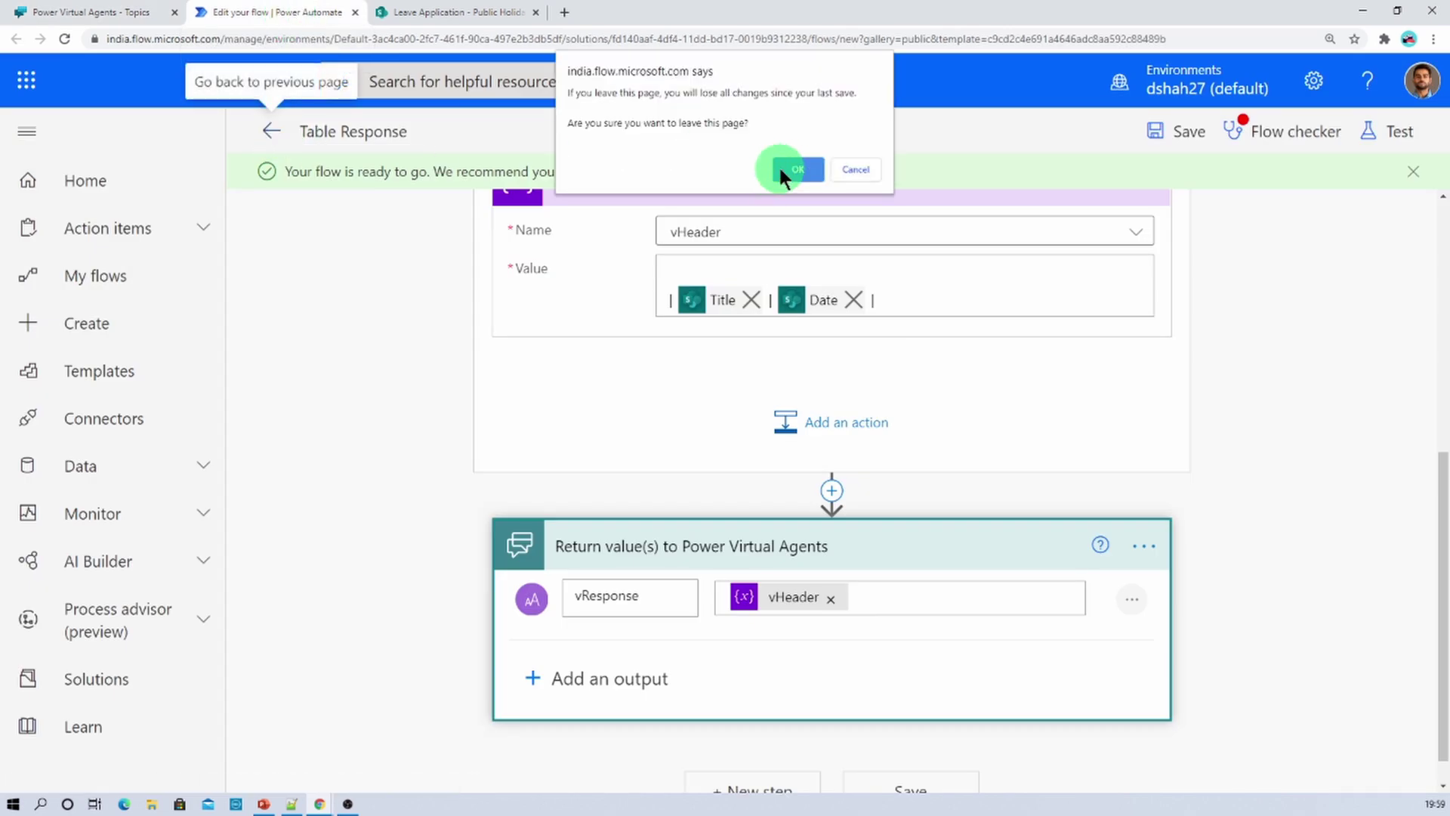
pyautogui.click(787, 165)
pyautogui.scroll(-1, 501, 475)
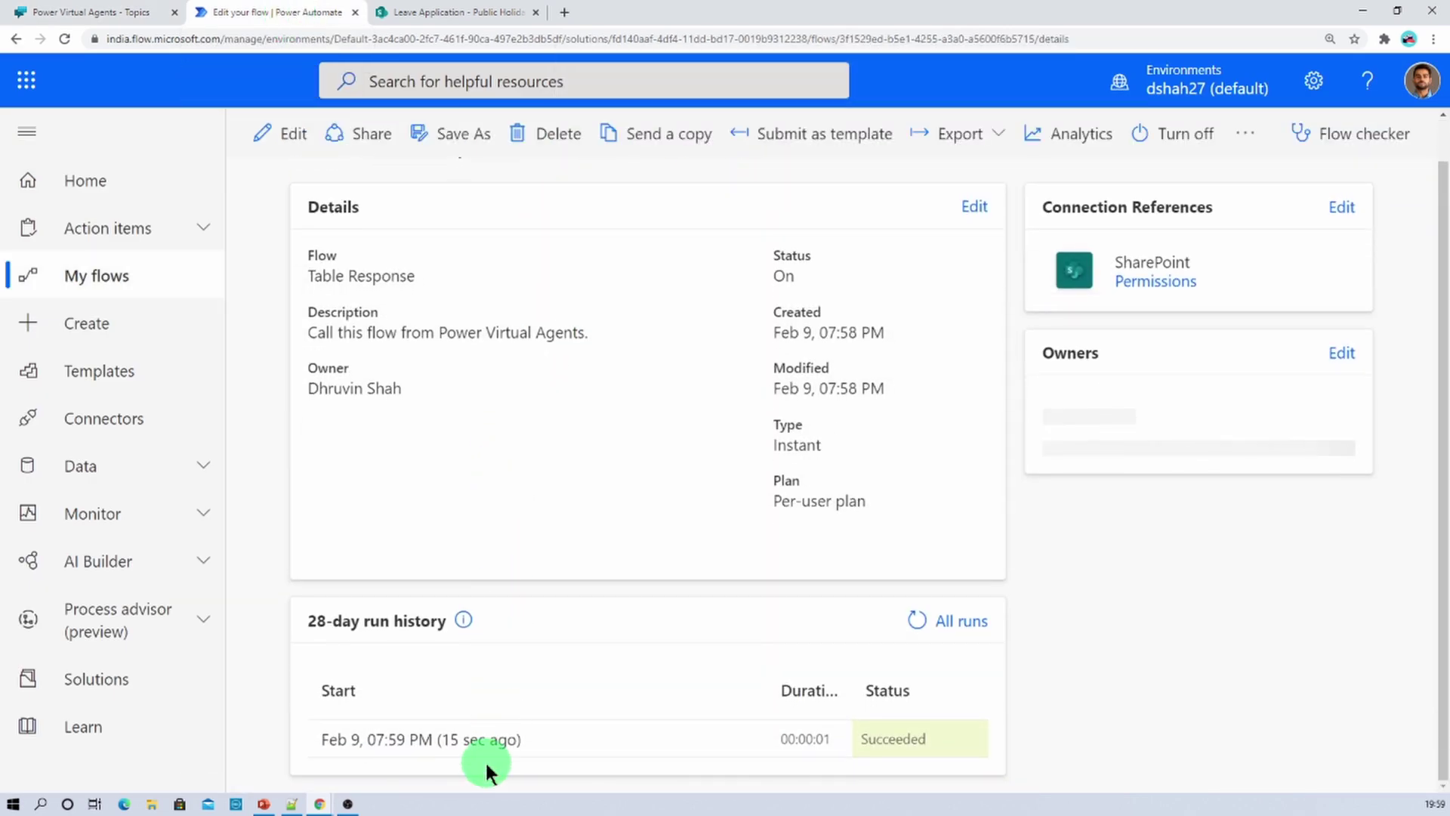
pyautogui.click(478, 740)
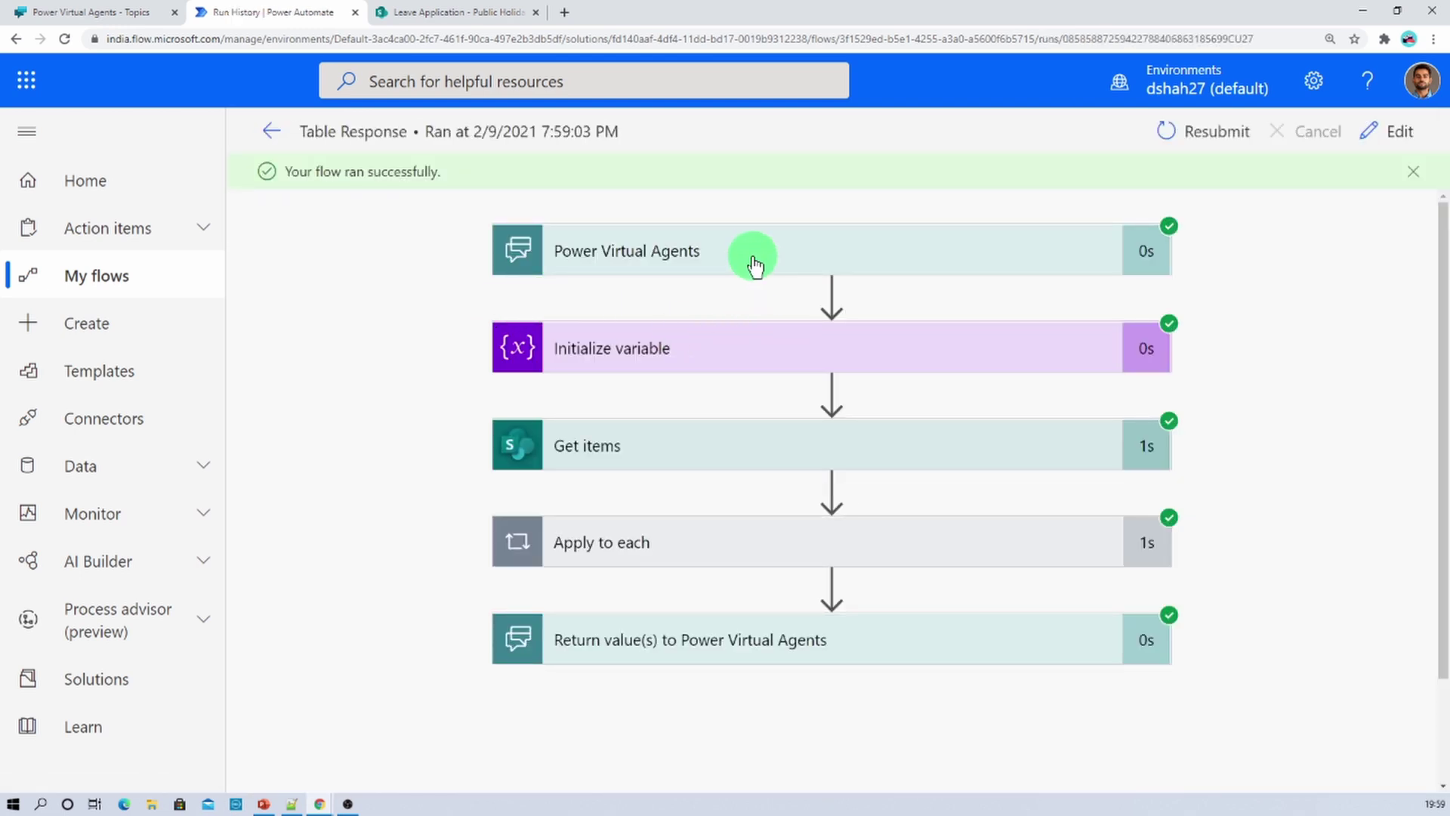
# - Inspect the run's Initialize variable inputs and the Append to string variable inputs for the first two Apply to each iterations
pyautogui.click(735, 367)
pyautogui.scroll(-4, 716, 379)
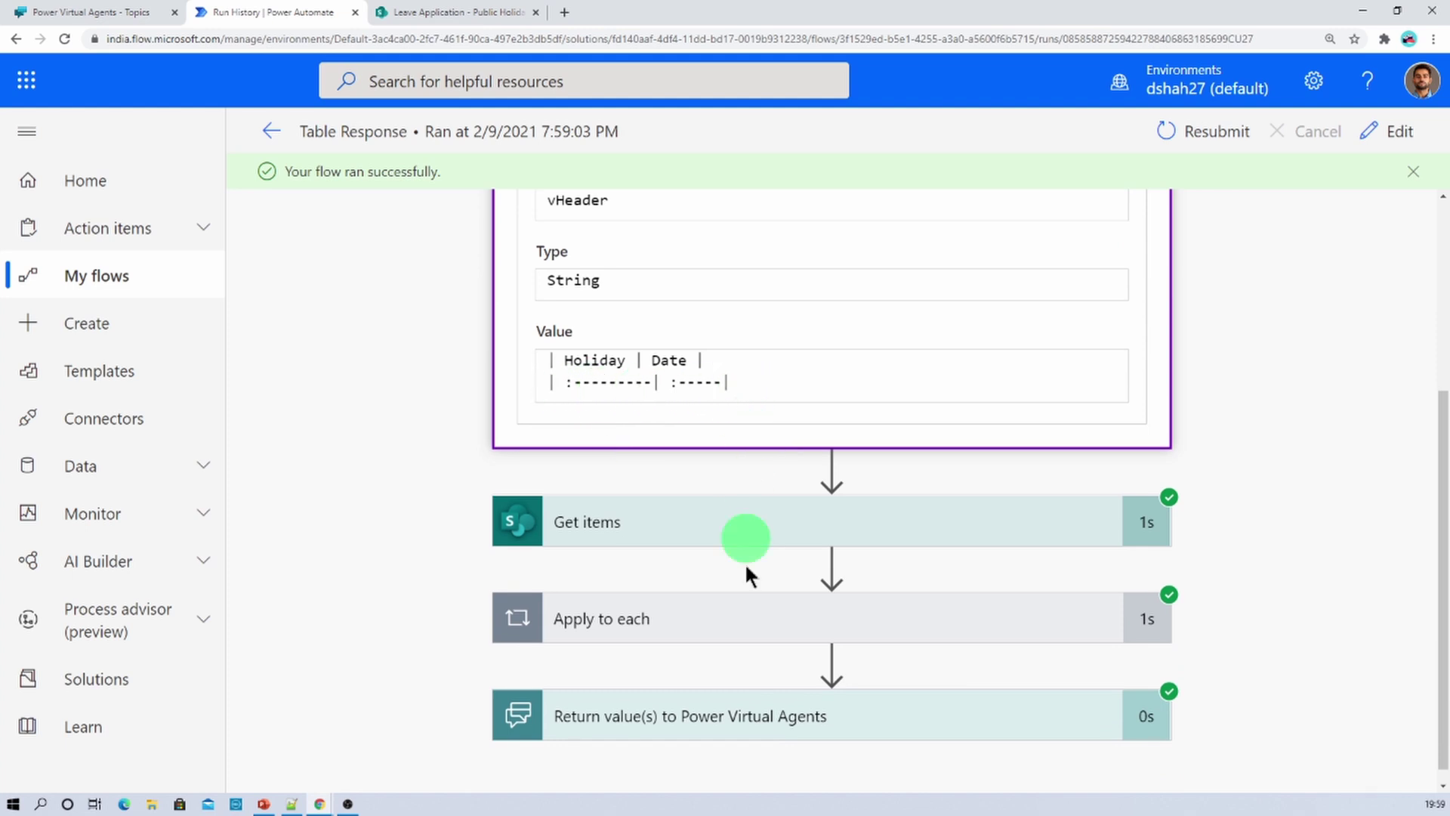
pyautogui.click(719, 602)
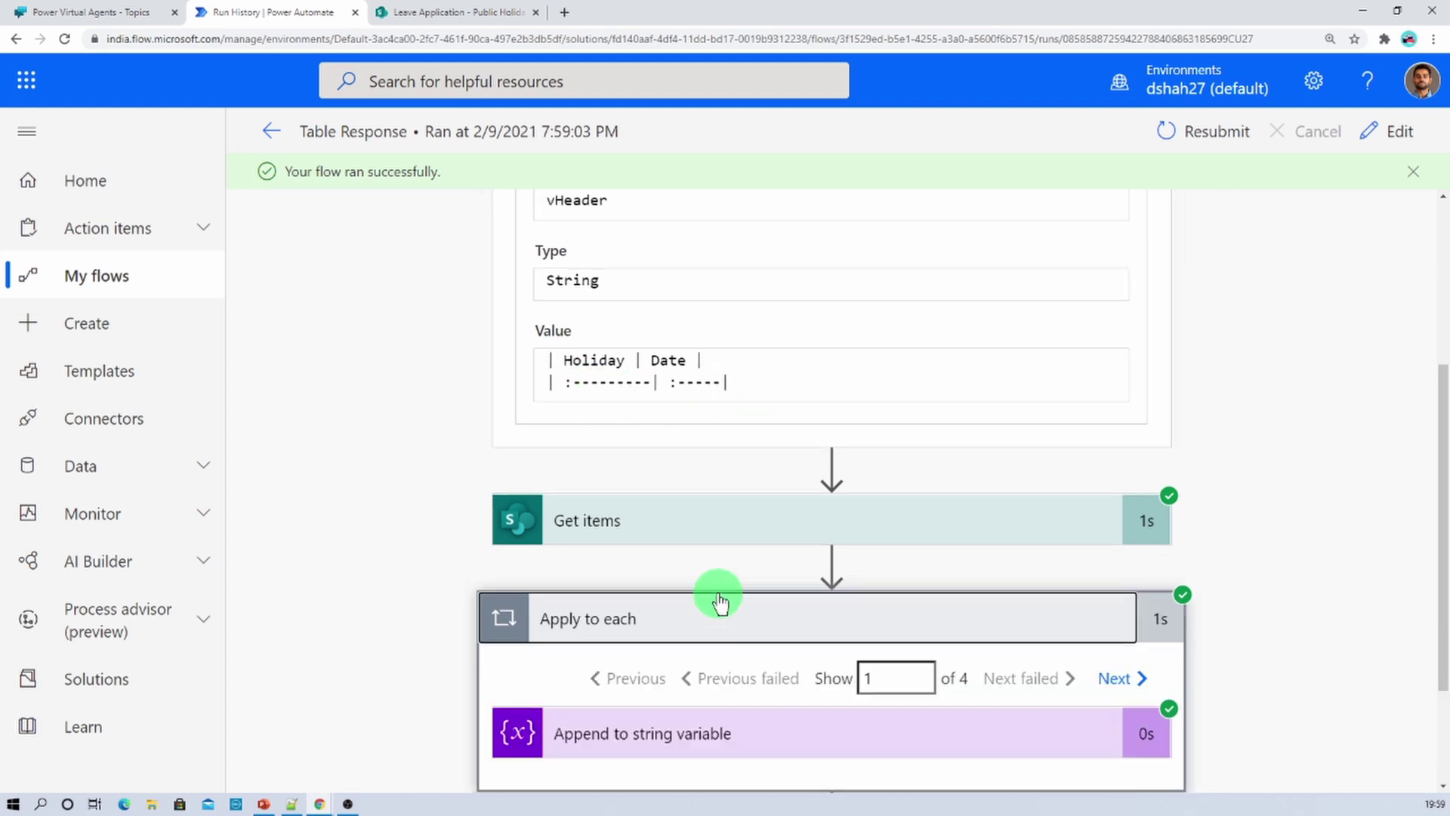
pyautogui.scroll(-2, 725, 461)
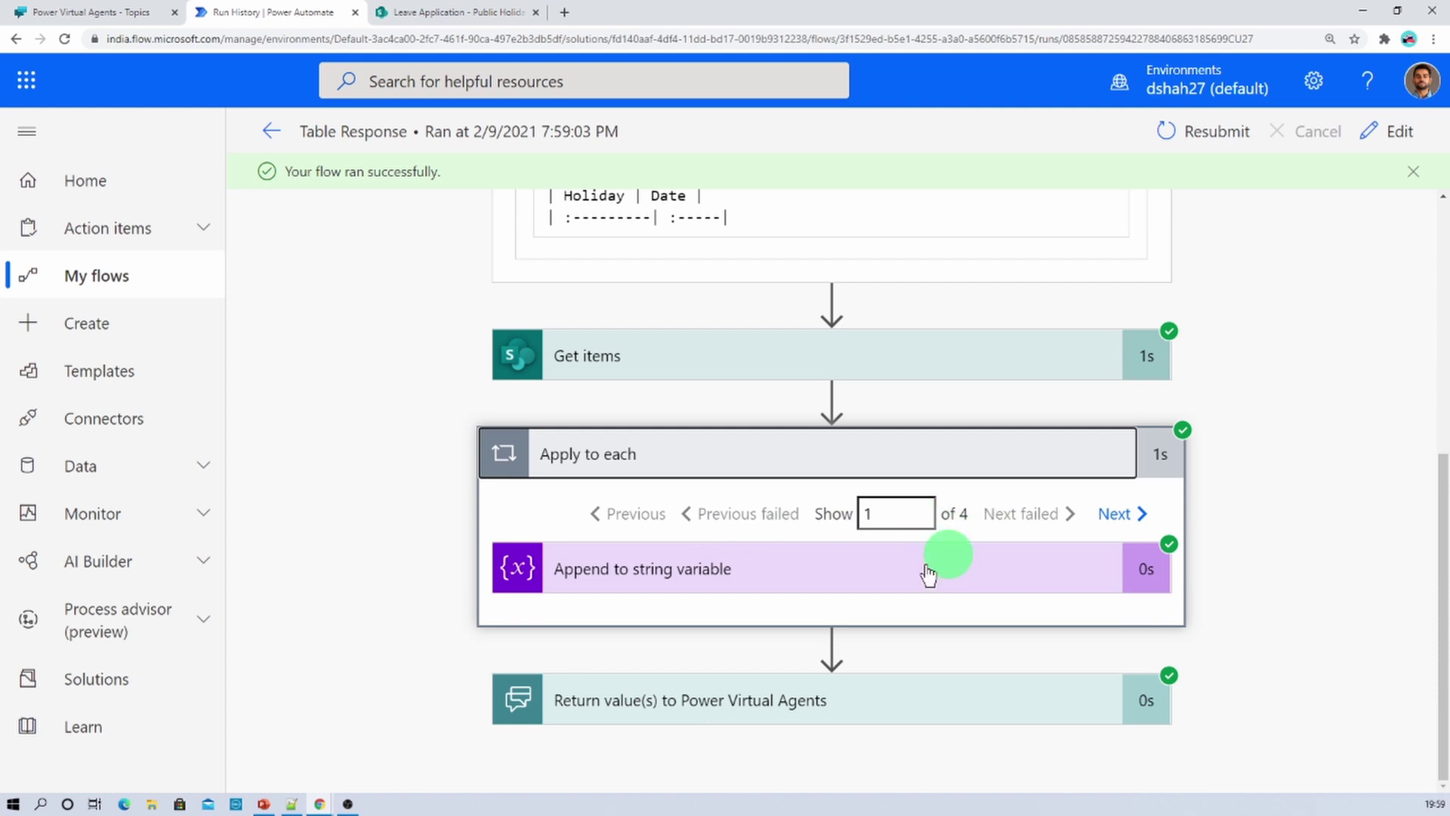
pyautogui.click(867, 589)
pyautogui.scroll(-3, 858, 586)
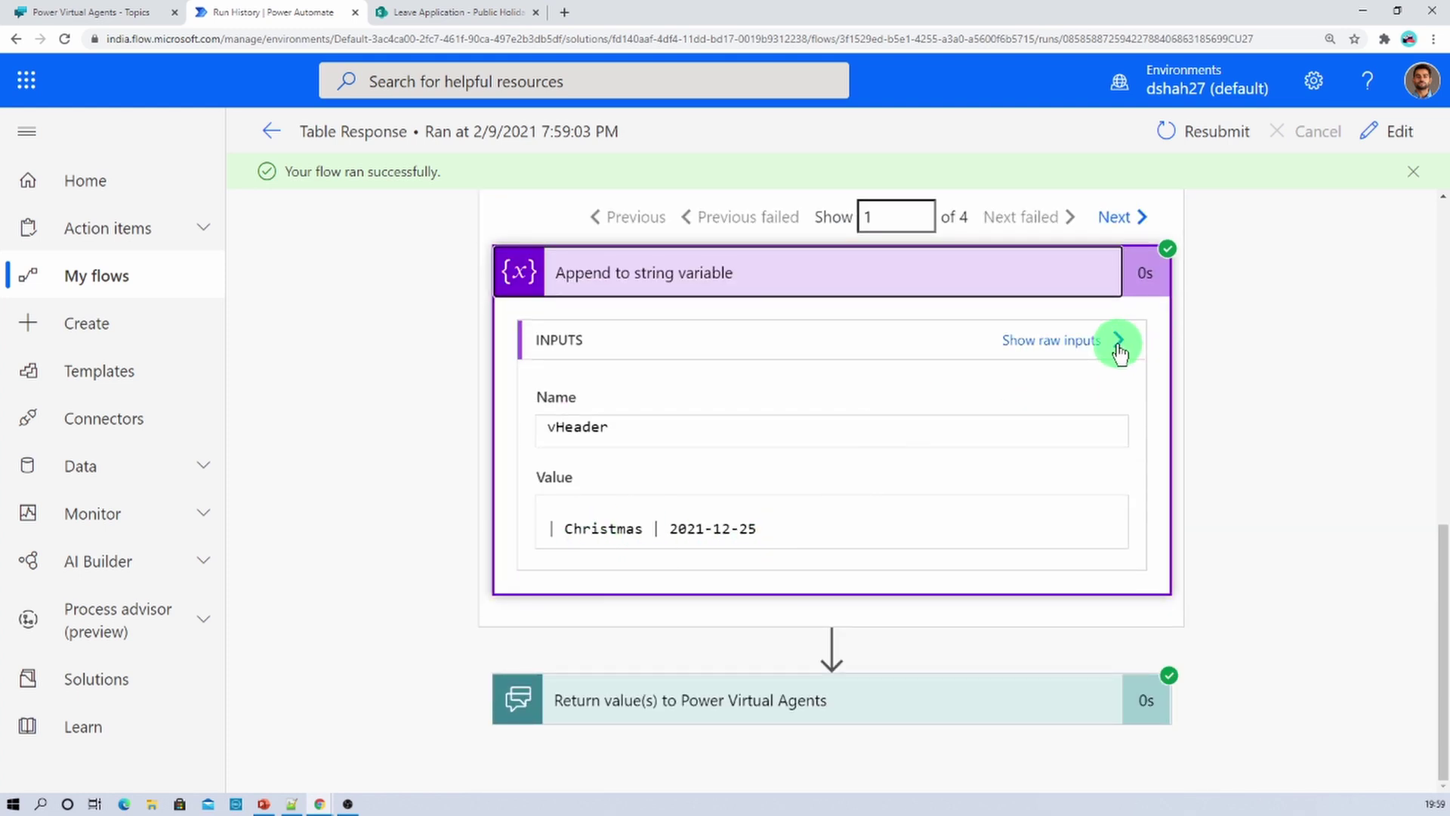
pyautogui.click(1116, 218)
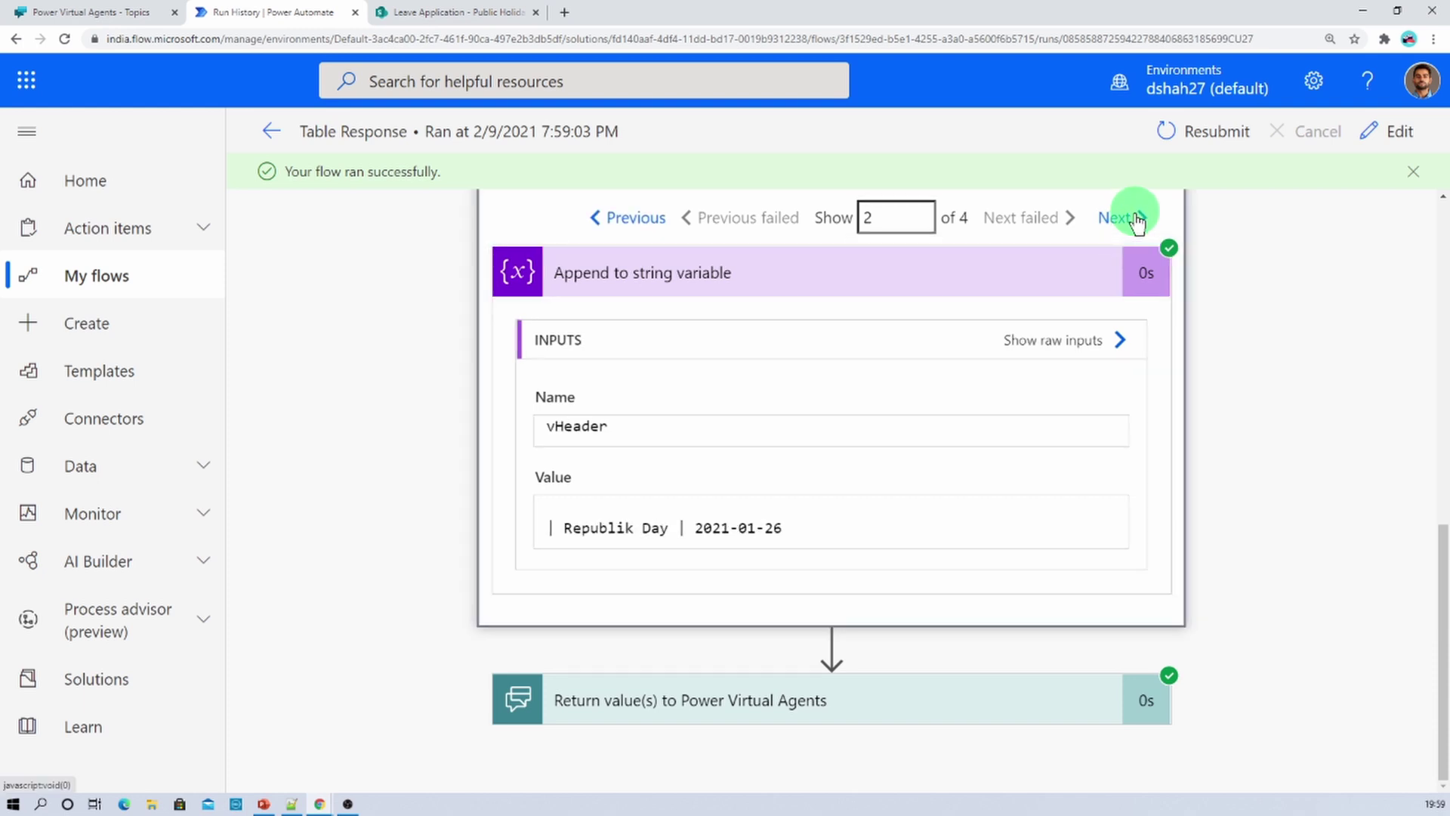
# - Examine the full response body of the run's Return value(s) to Power Virtual Agents action
pyautogui.click(691, 691)
pyautogui.scroll(-3, 932, 566)
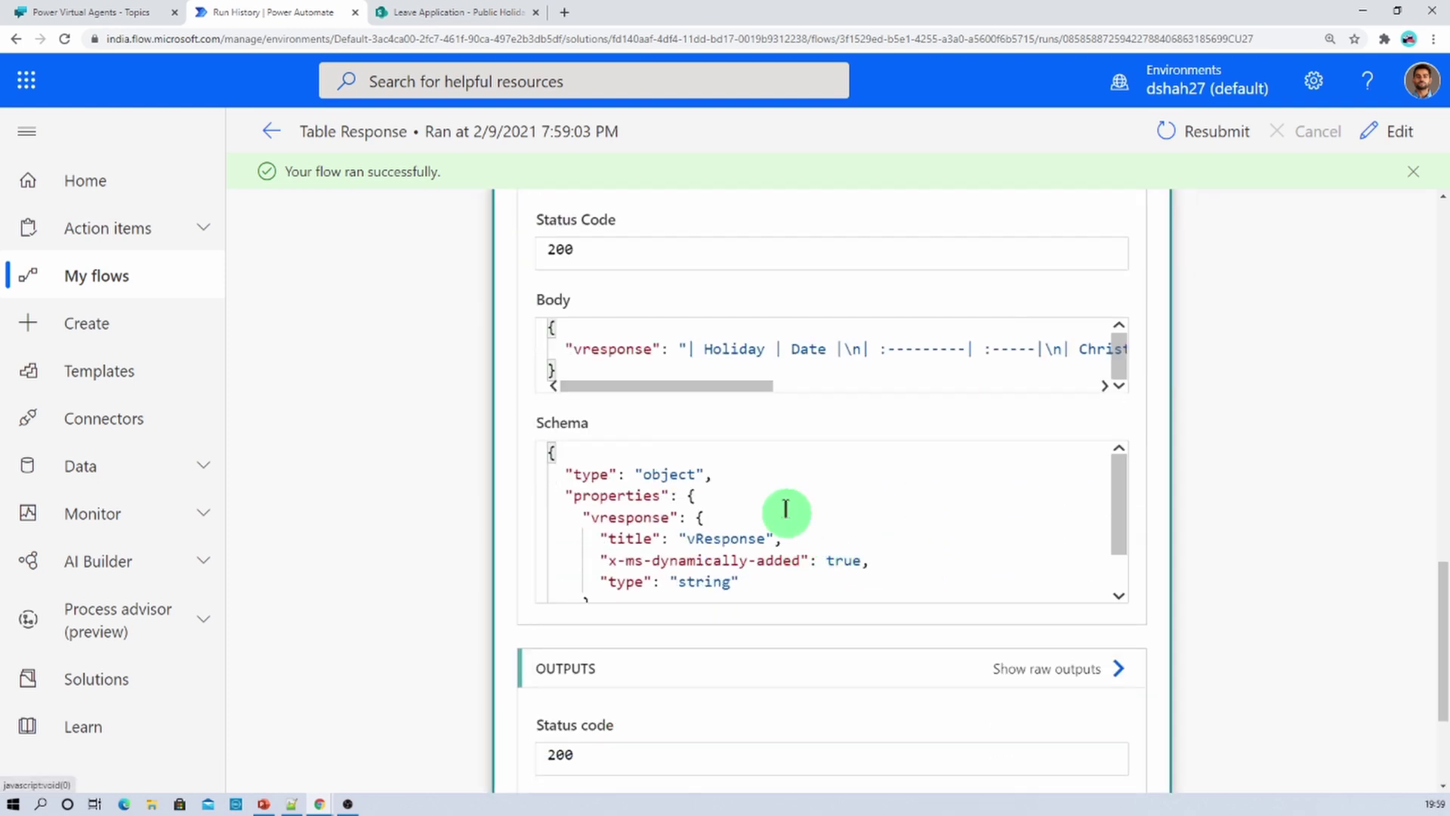
pyautogui.moveTo(717, 385); pyautogui.dragTo(1032, 383)
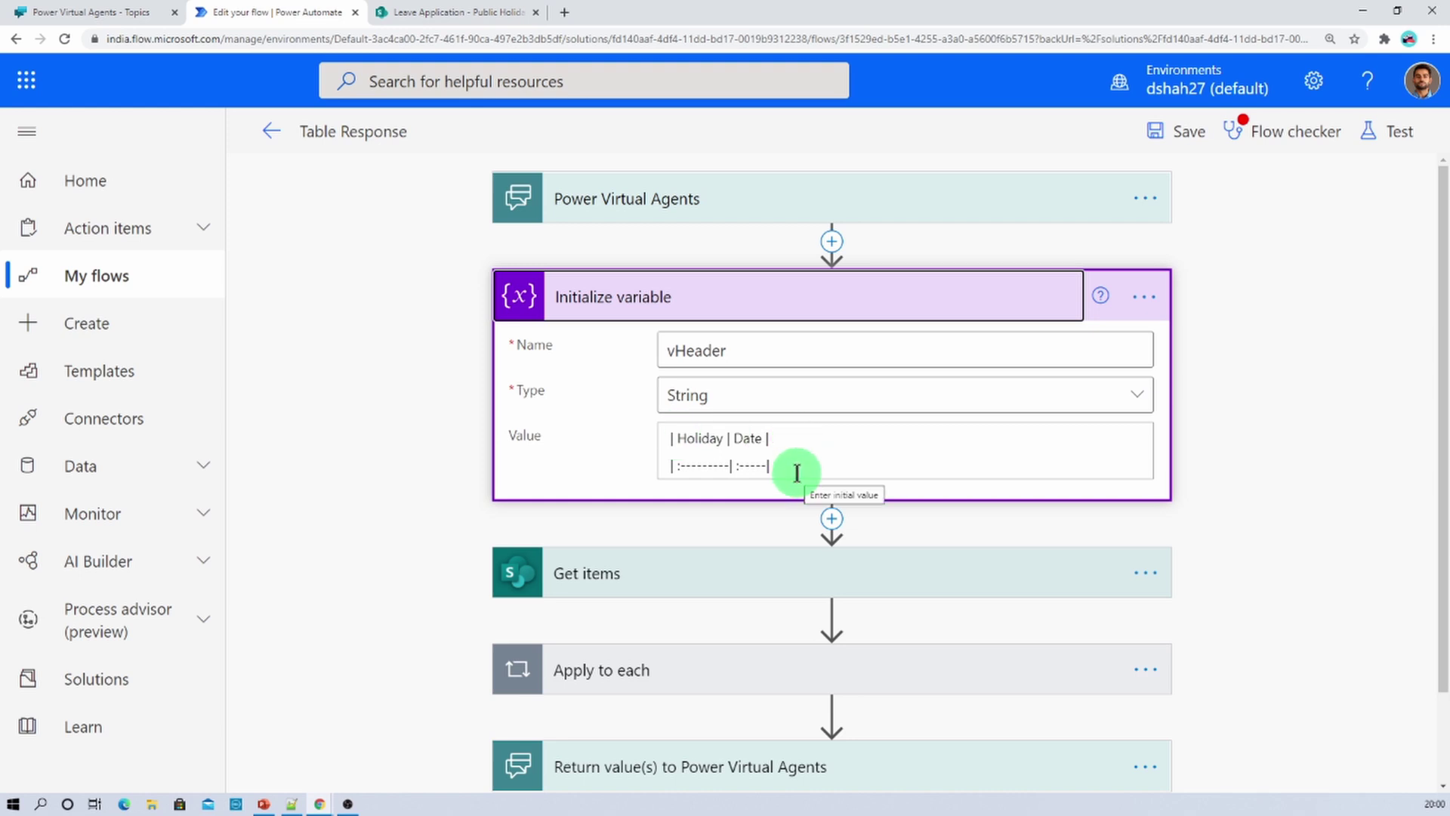
# - Review the Apply to each loop and its contents in the Table Response flow editor
pyautogui.scroll(-2, 718, 570)
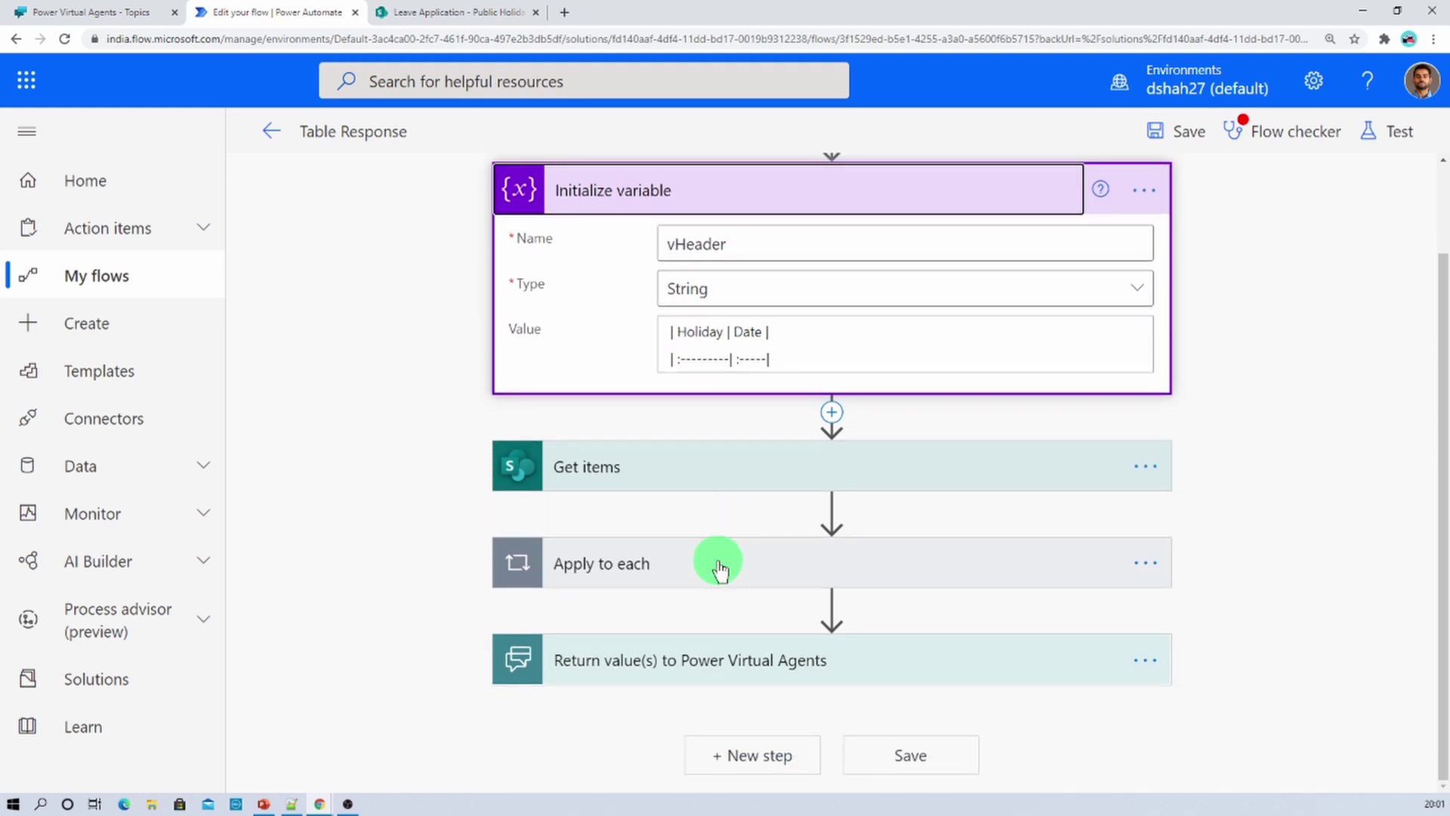
pyautogui.click(719, 571)
pyautogui.click(728, 489)
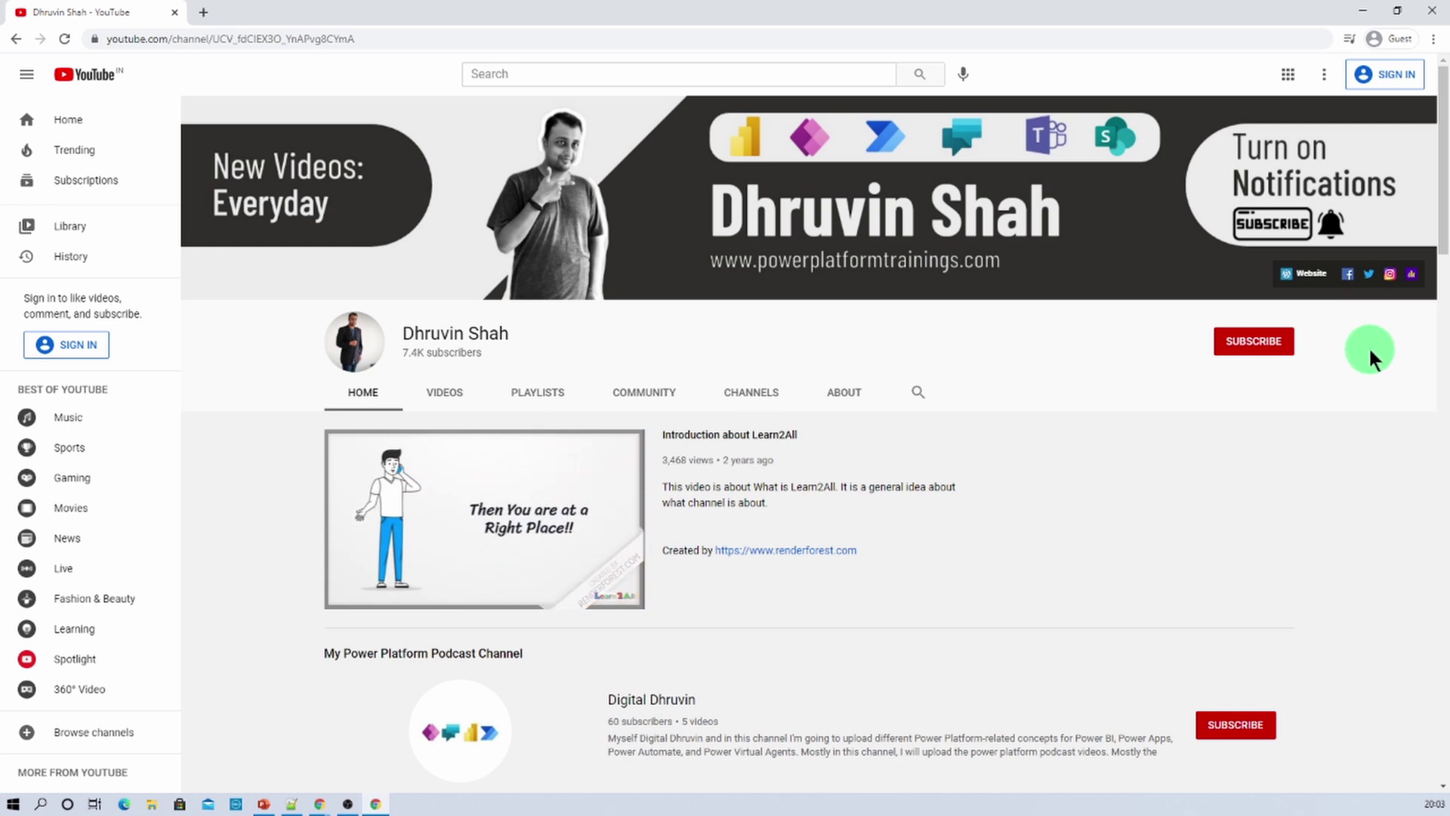
# - View the podcast page and the Instagram page linked in the YouTube channel banner, and return to the channel
pyautogui.click(1410, 275)
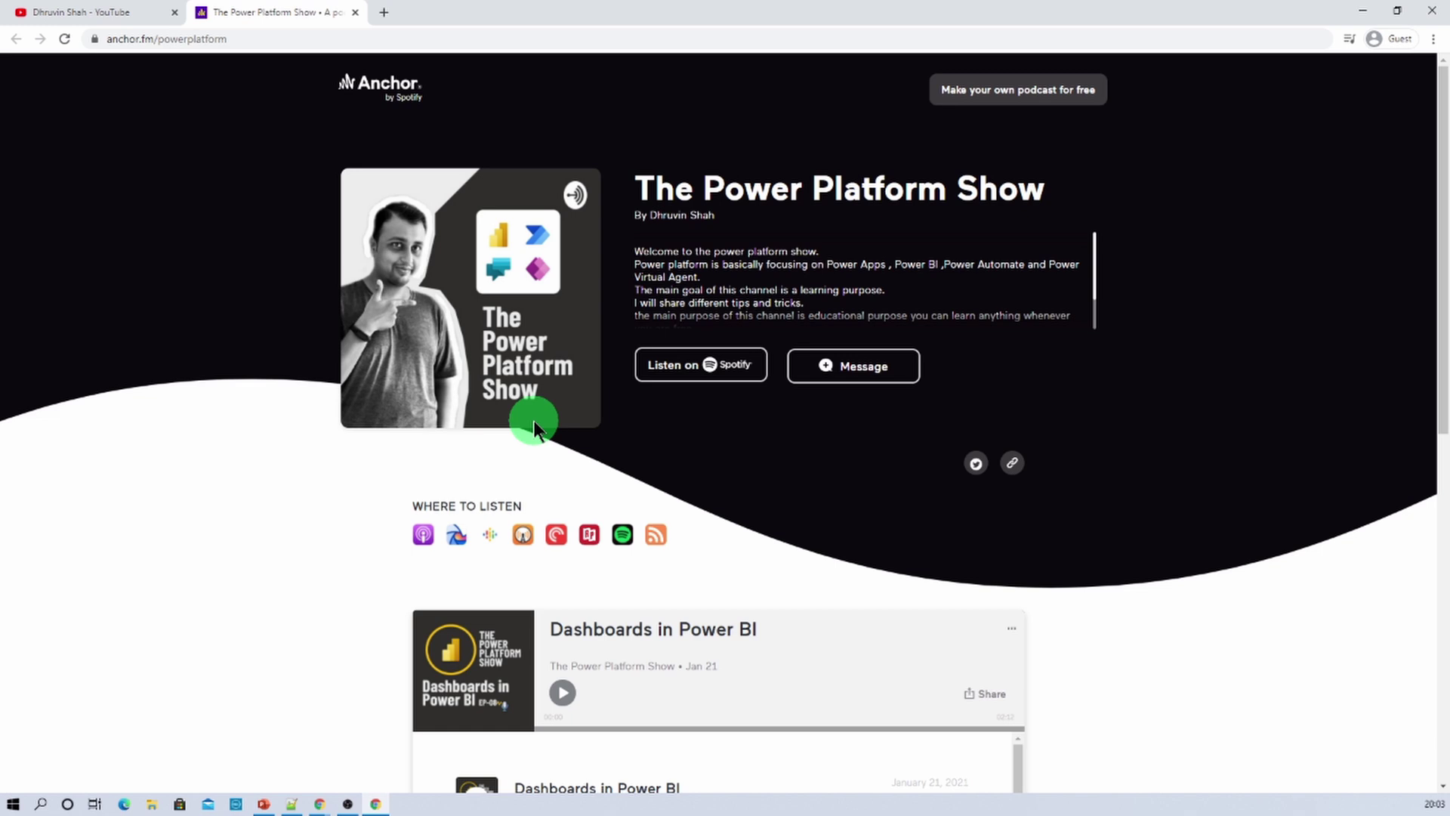
pyautogui.click(102, 12)
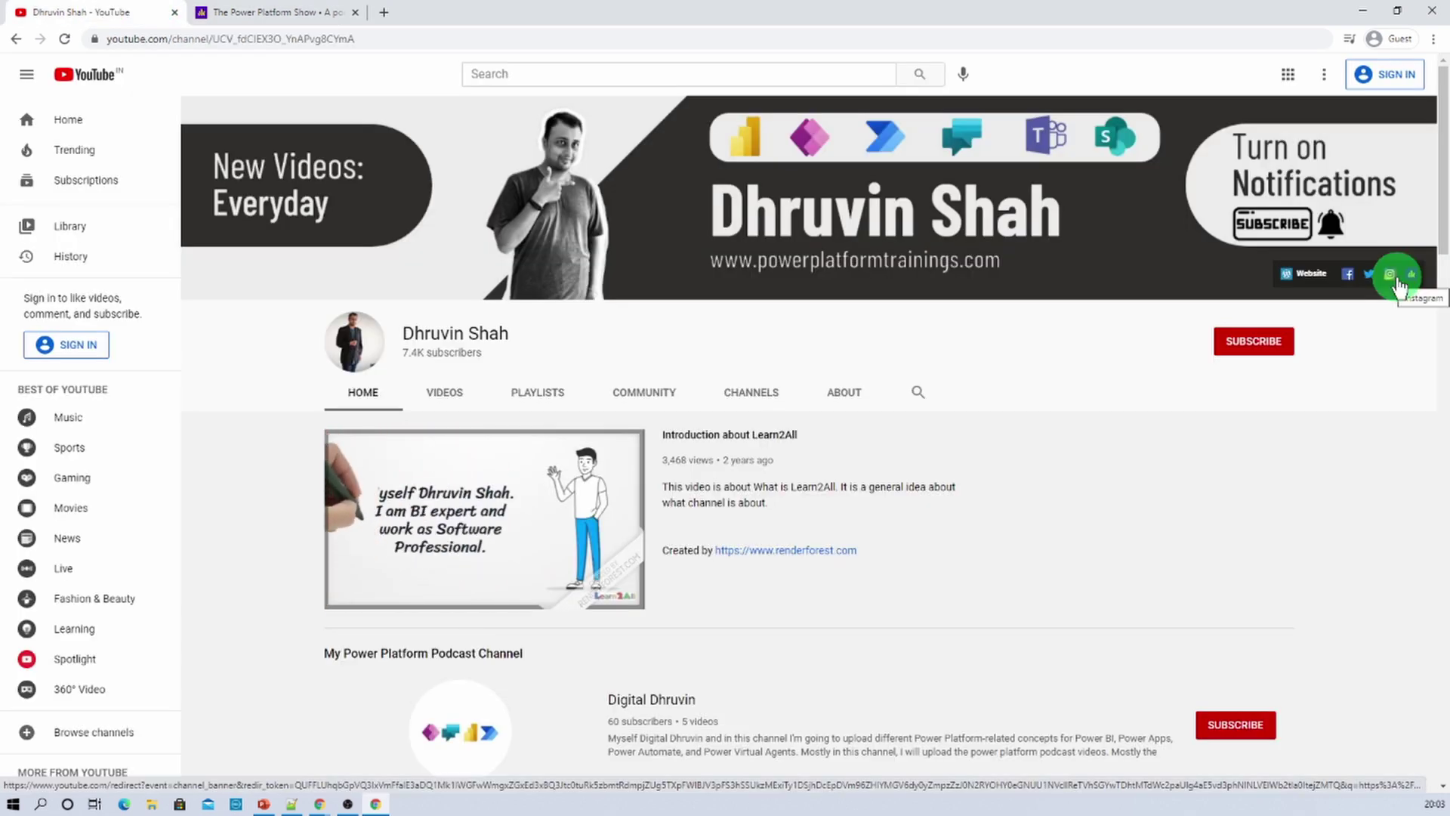
pyautogui.click(1396, 281)
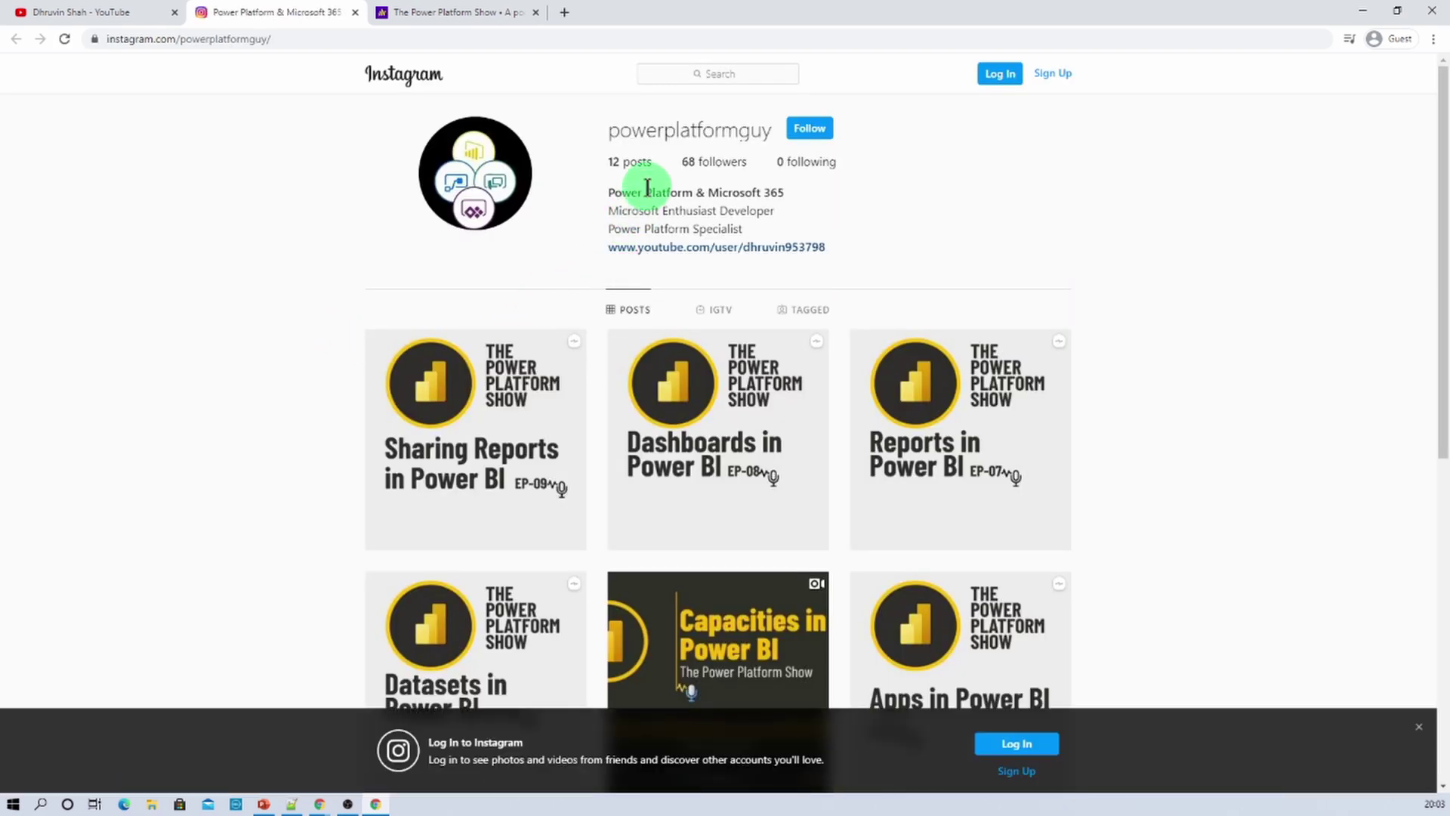
pyautogui.click(106, 12)
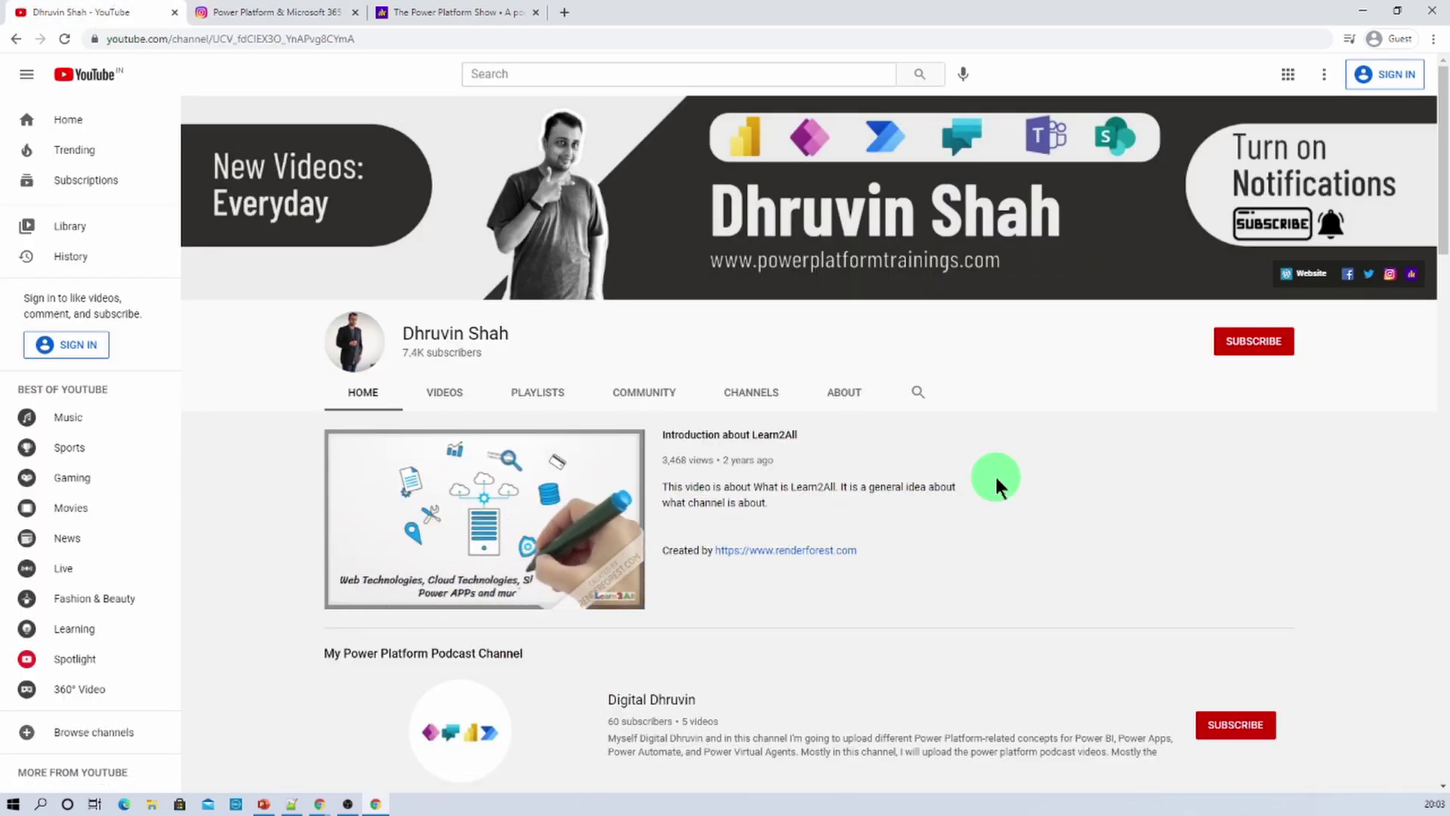
# - View the featured Power Platform podcast channel in a new browser tab and return to the main YouTube channel
pyautogui.scroll(-3, 683, 578)
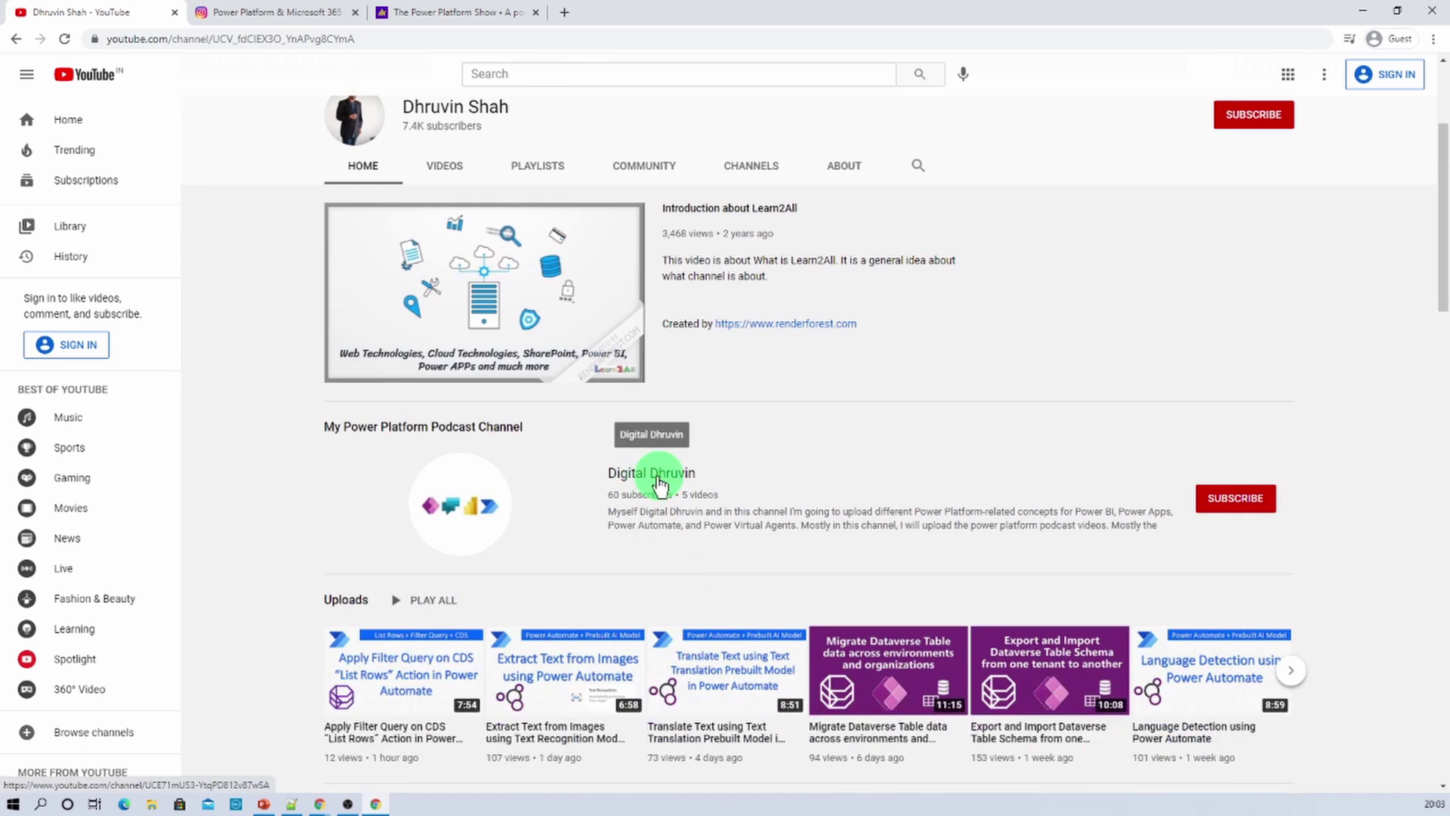
pyautogui.rightClick(636, 483)
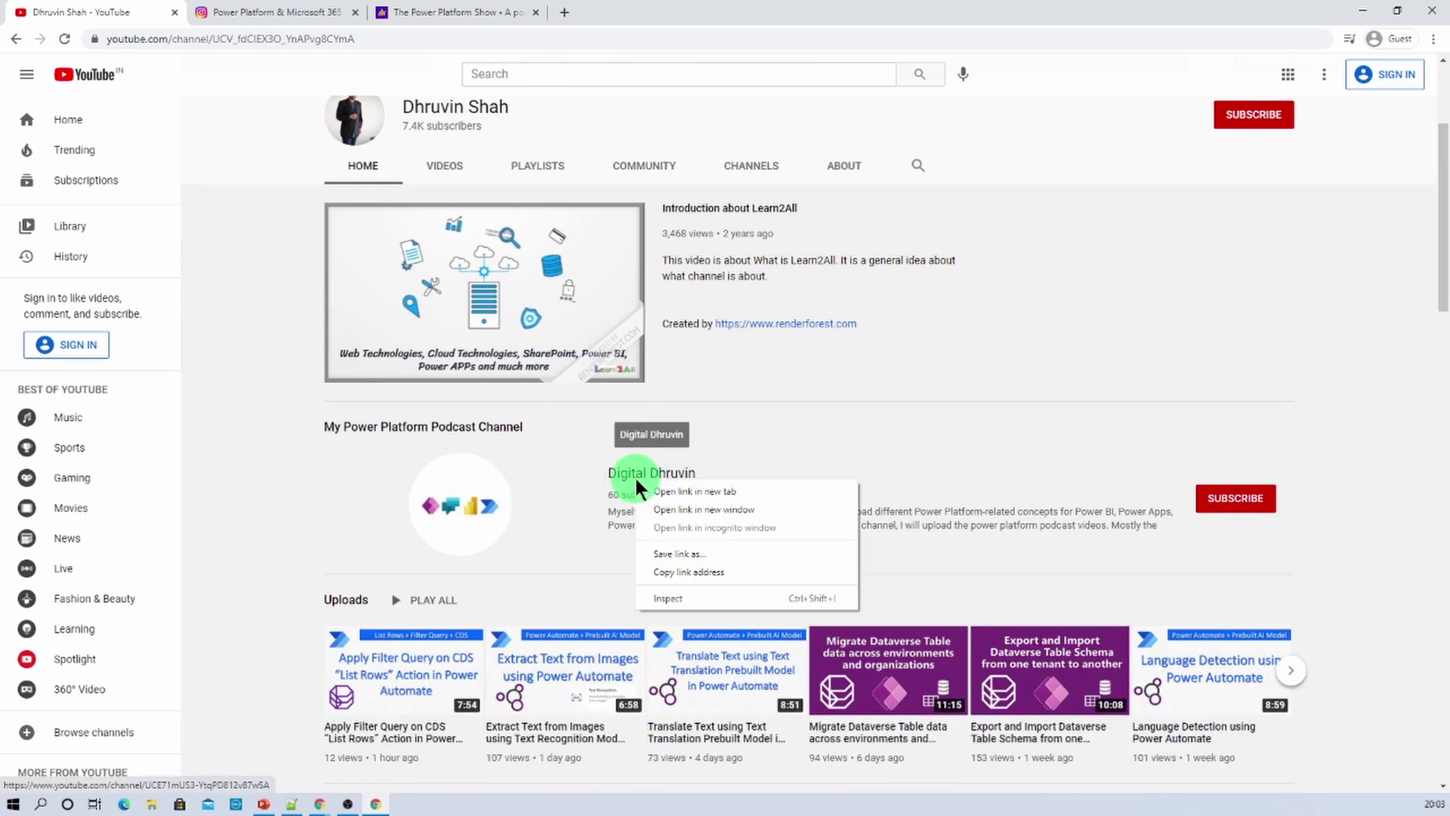
pyautogui.click(652, 494)
pyautogui.click(414, 13)
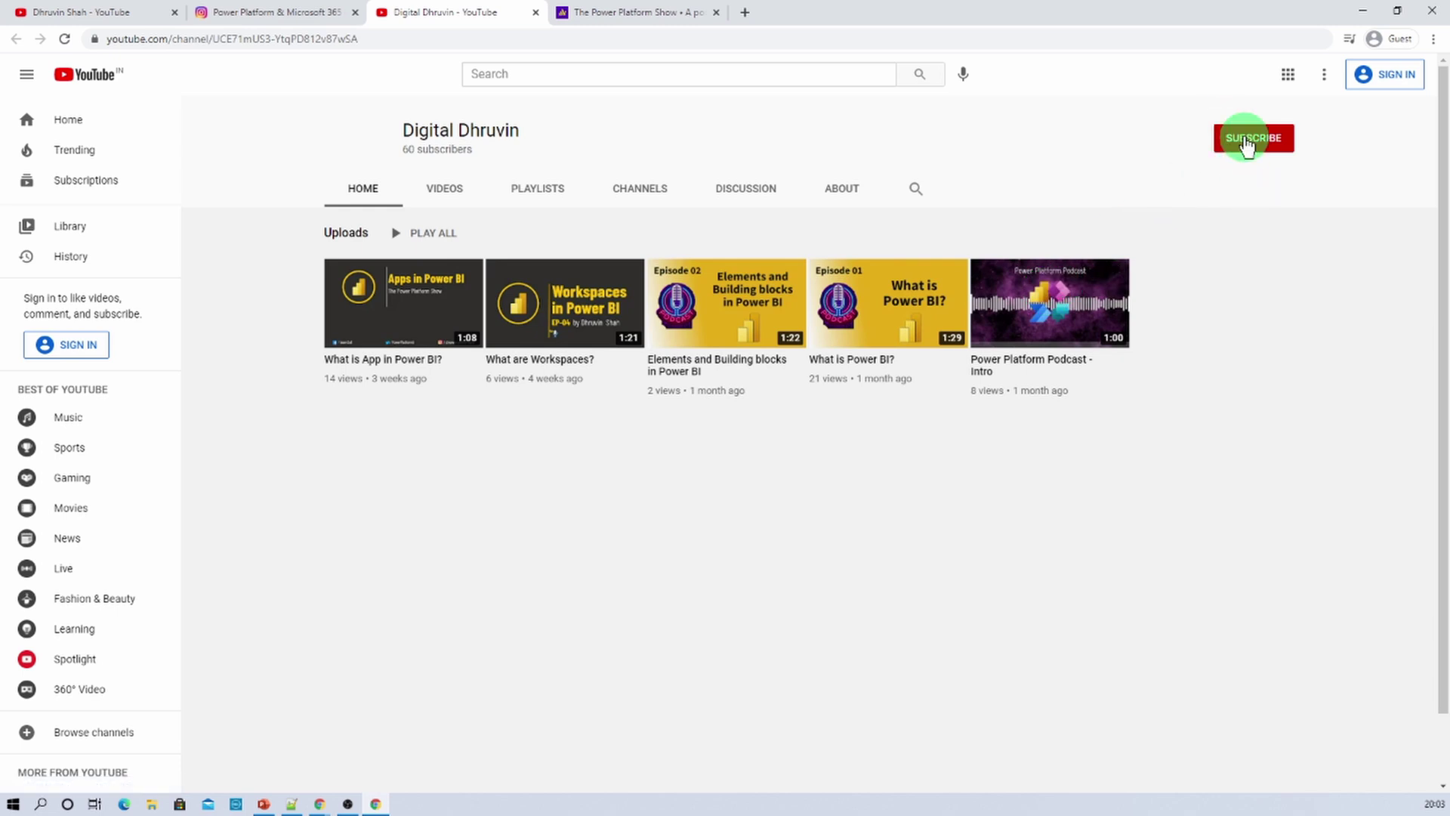
pyautogui.click(131, 18)
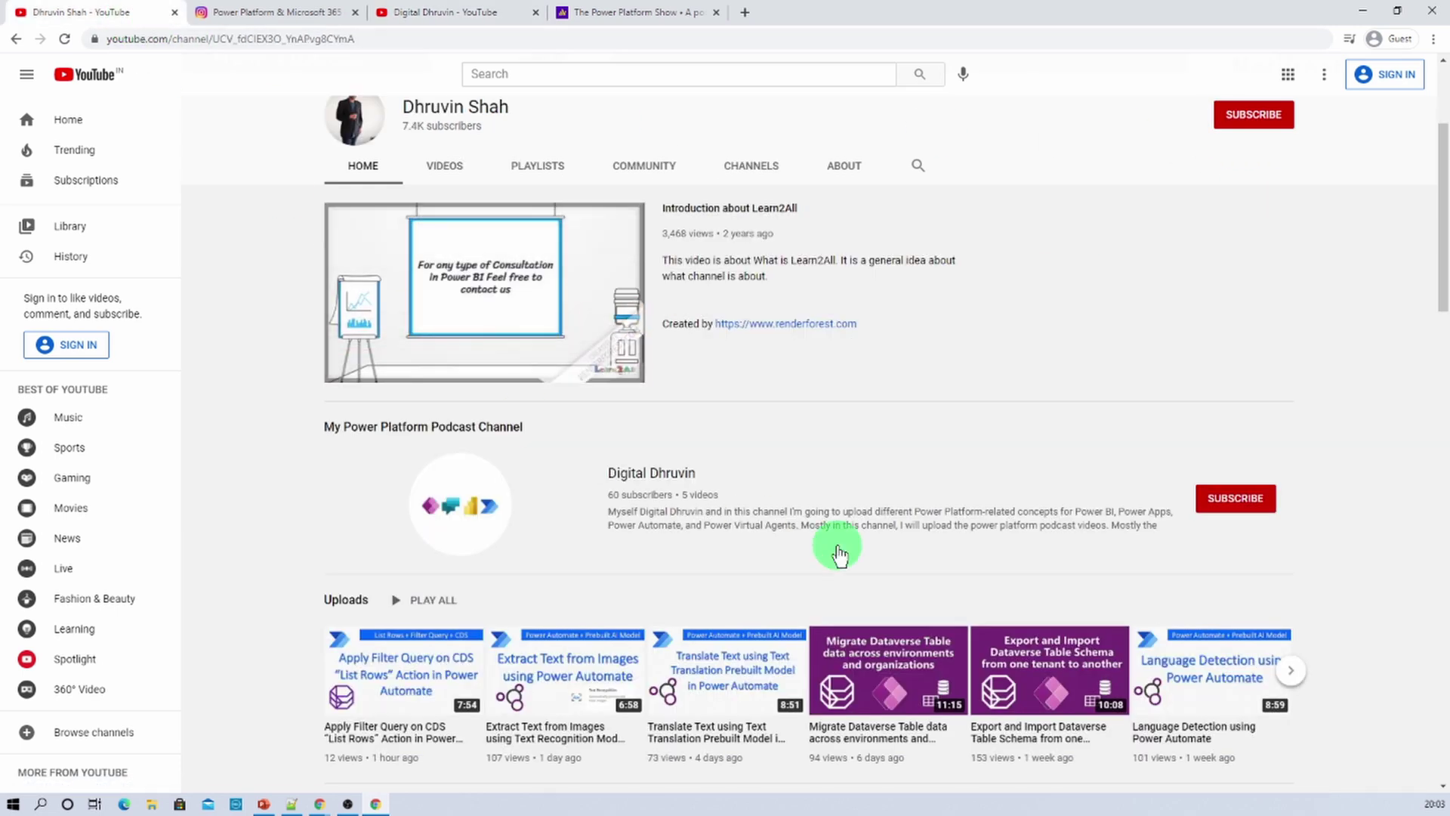